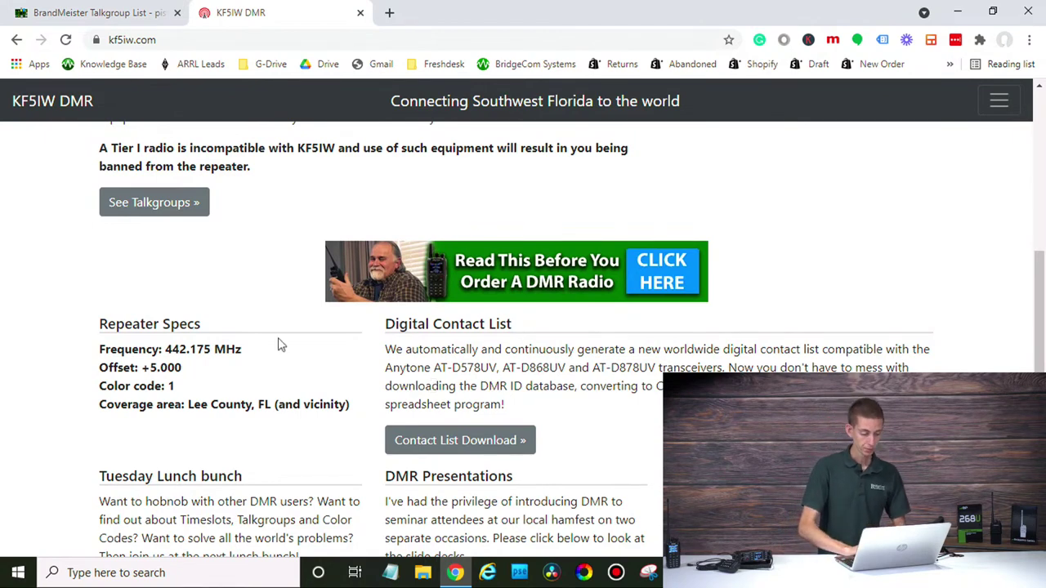
# - Open the Anytone digital contact list download page
pyautogui.scroll(1, 235, 333)
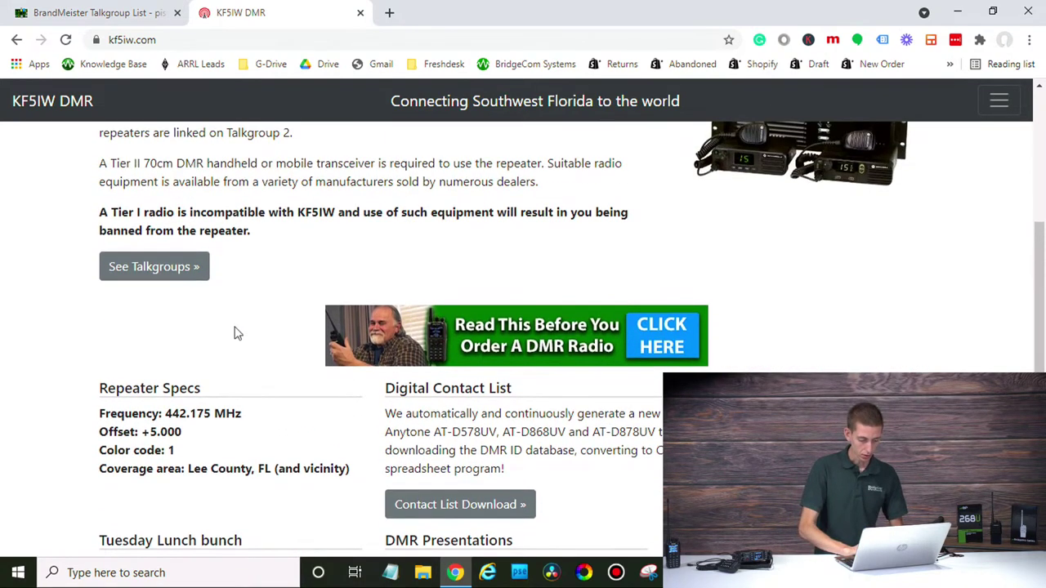
pyautogui.scroll(-2, 234, 332)
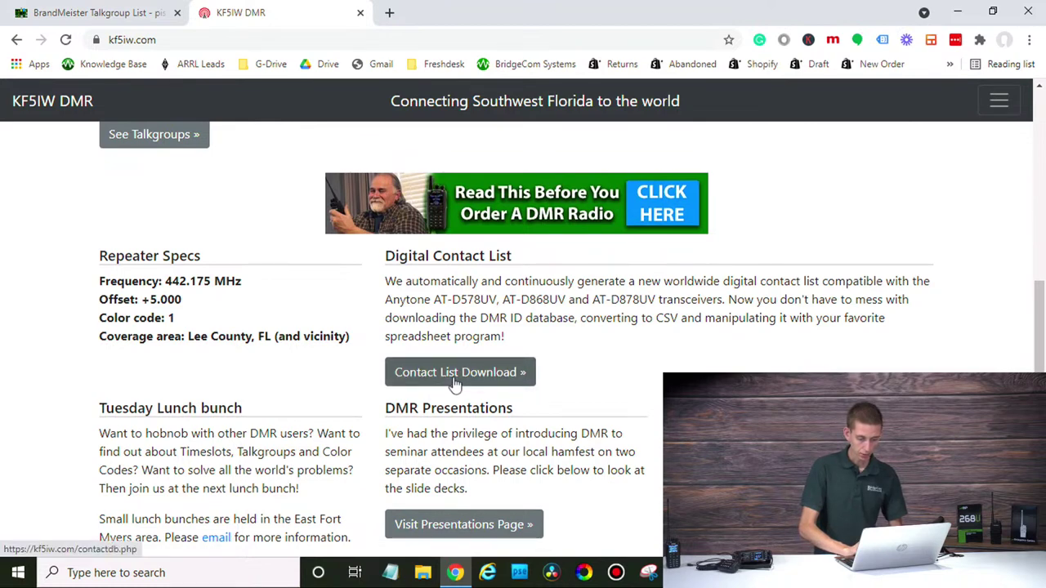
pyautogui.click(455, 384)
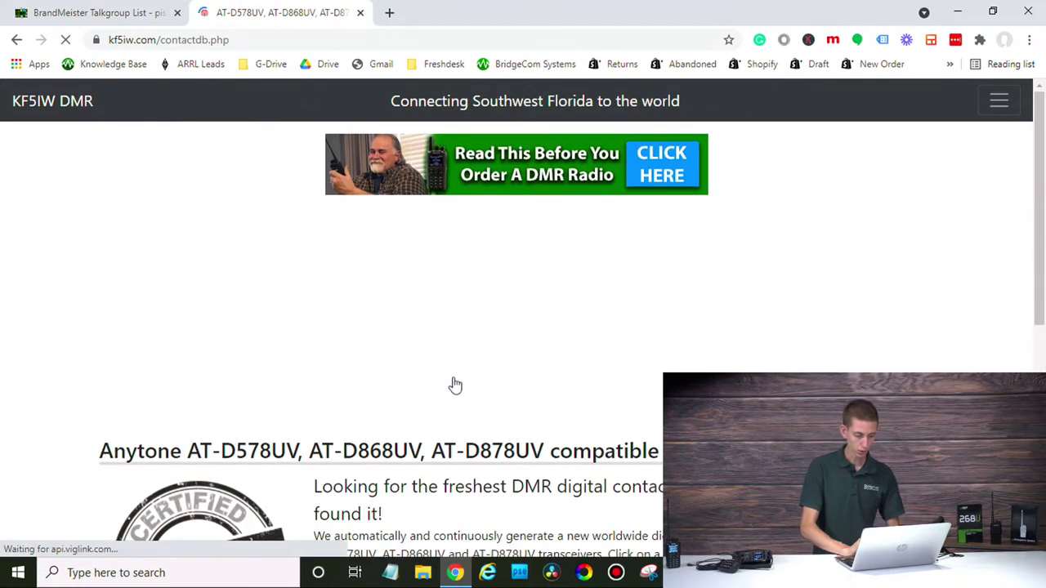
pyautogui.scroll(-4, 455, 384)
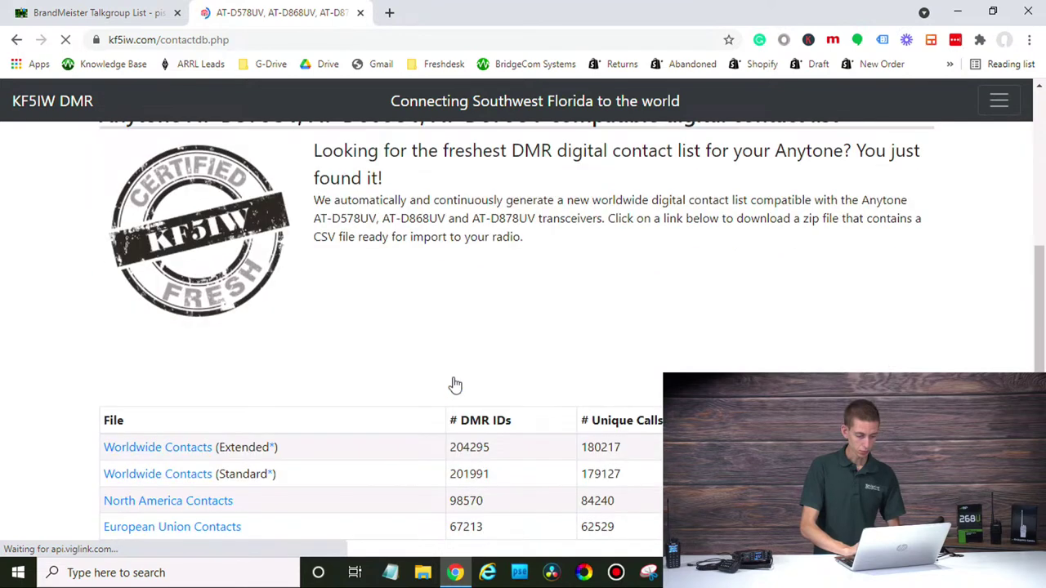
pyautogui.scroll(-2, 455, 382)
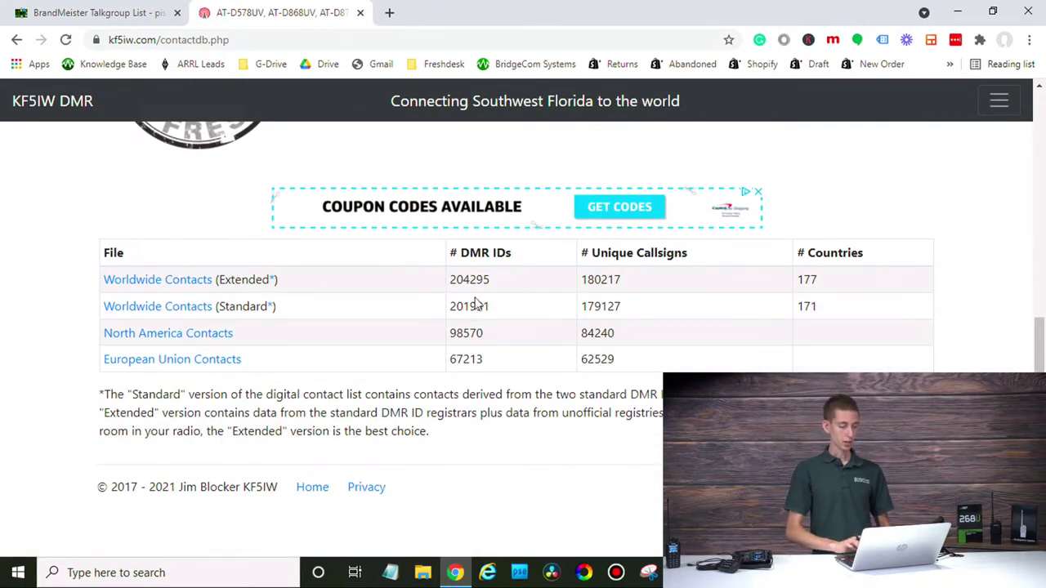
# - Save the Worldwide Contacts (Extended) zip to the Desktop and close Chrome
pyautogui.click(143, 282)
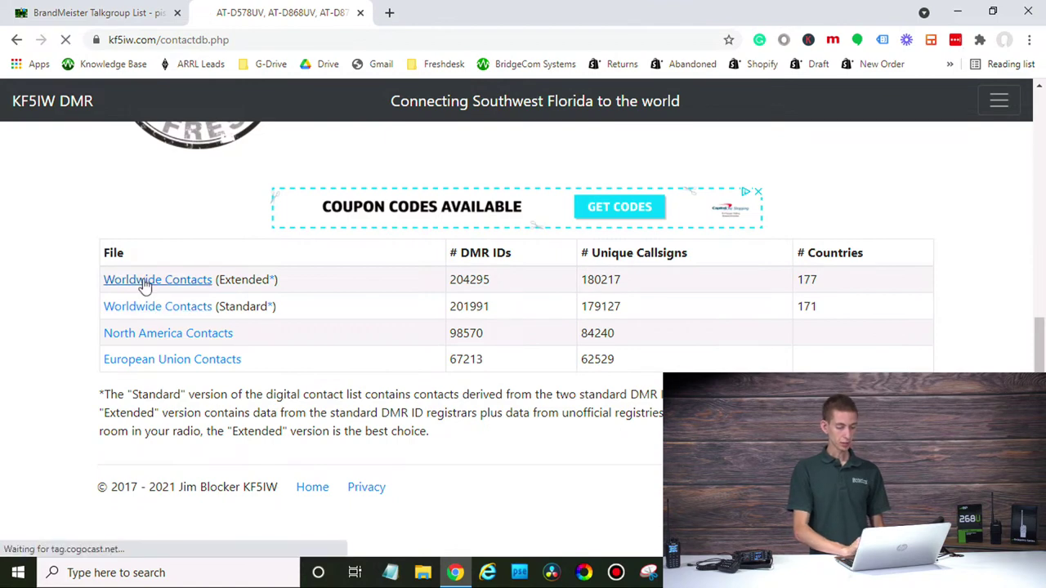
pyautogui.click(144, 283)
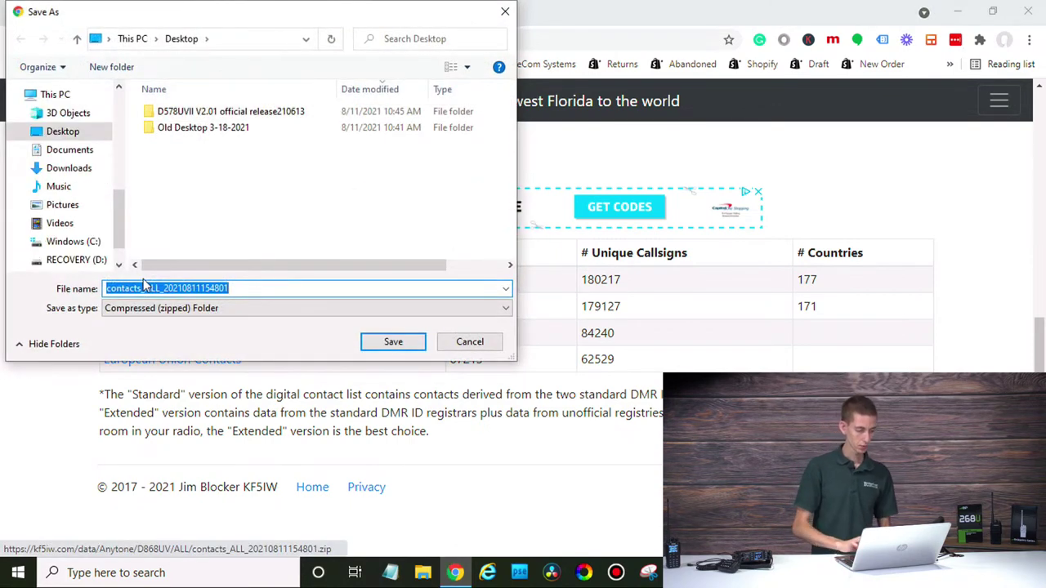
pyautogui.click(62, 133)
pyautogui.click(386, 348)
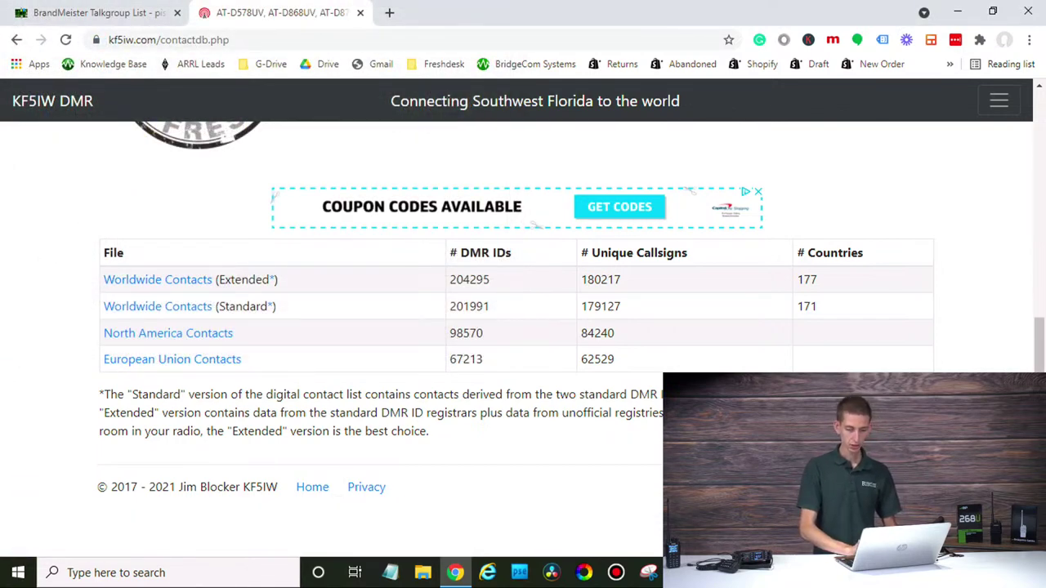
pyautogui.click(1032, 8)
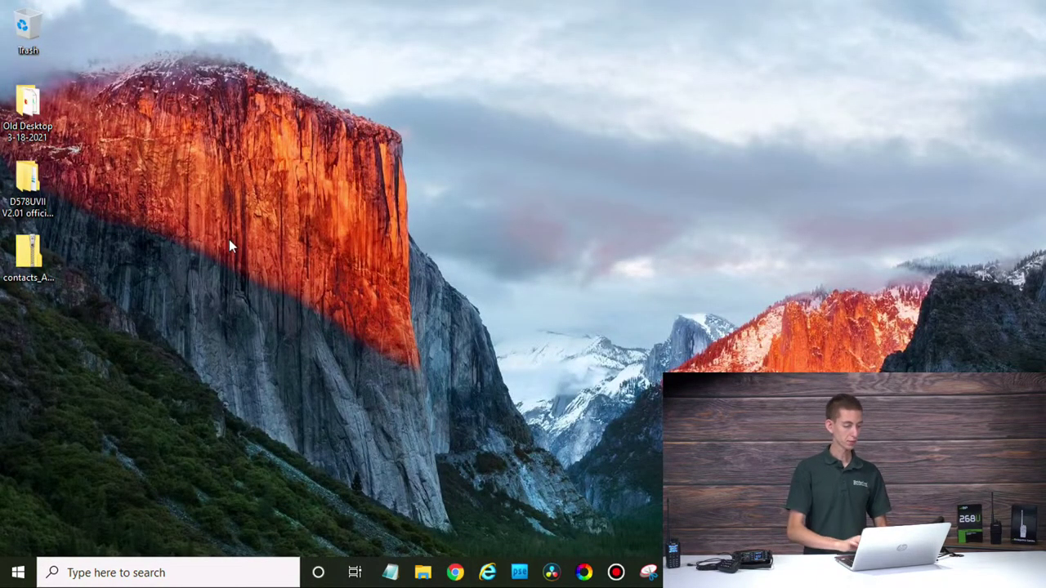
# - Open the D578UVII V2.01 official release210613 folder and enlarge its window
pyautogui.doubleClick(27, 206)
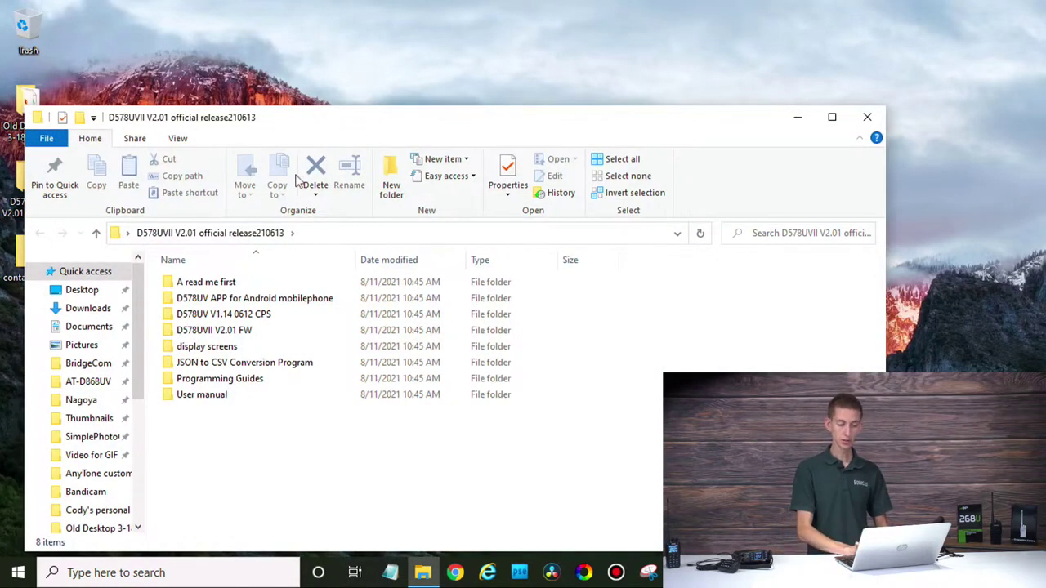
pyautogui.doubleClick(441, 106)
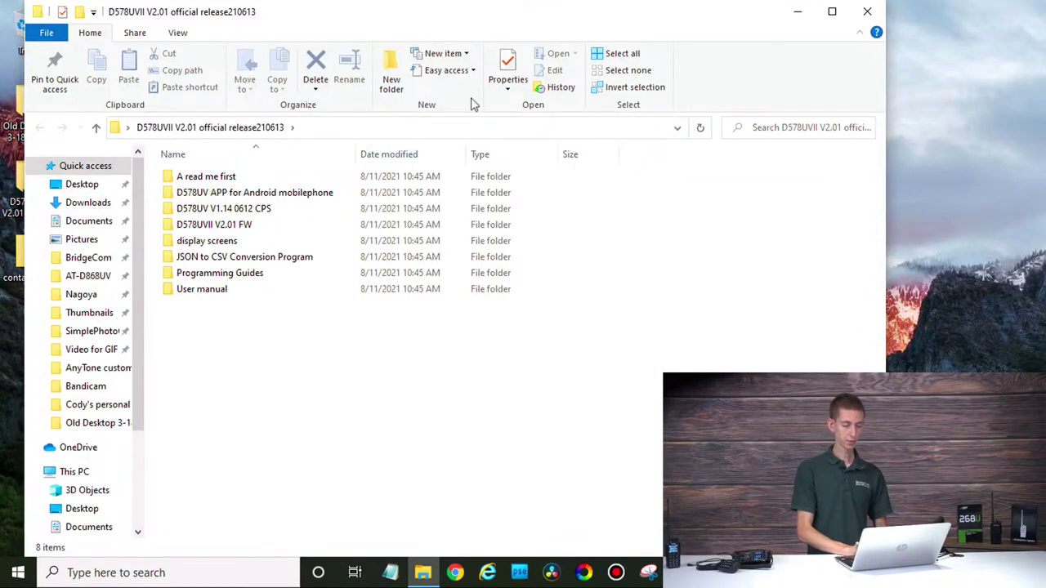
pyautogui.moveTo(482, 23); pyautogui.dragTo(504, 22)
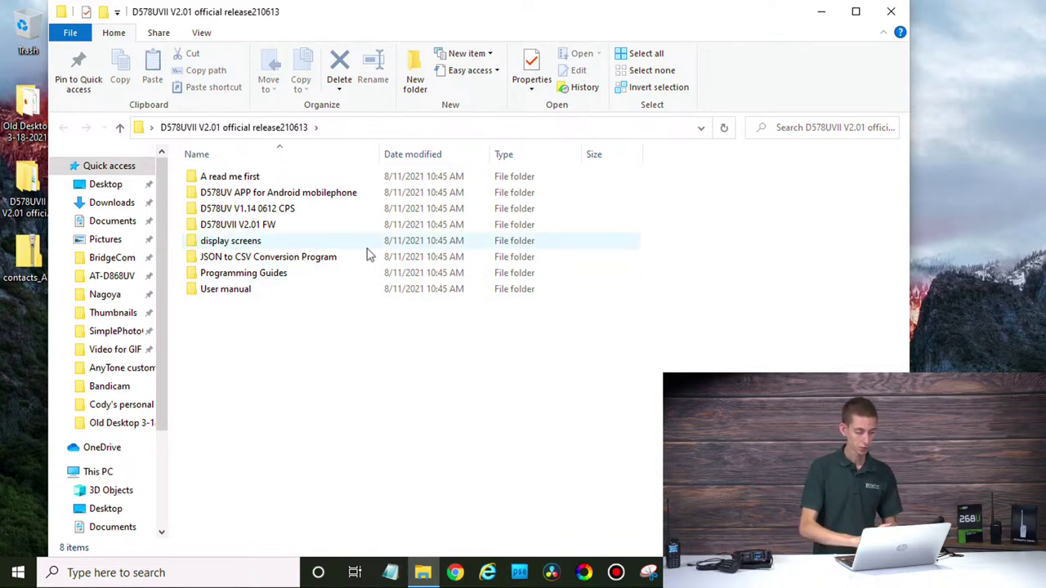
# - Open the D578UV V1.14 0612 CPS folder and launch the D578UV_Setup_1.14 0612 installer
pyautogui.doubleClick(295, 211)
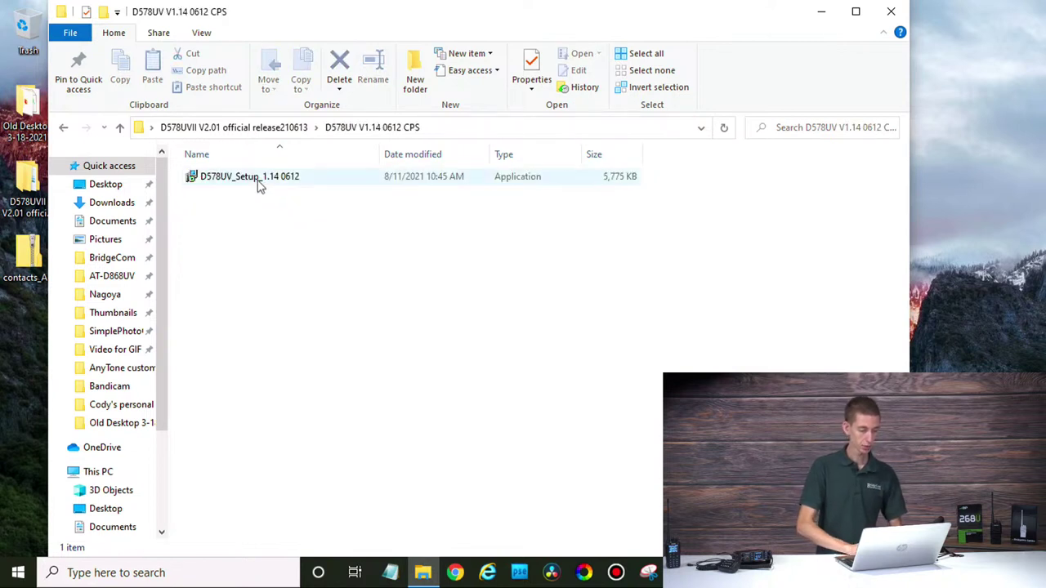
pyautogui.click(258, 184)
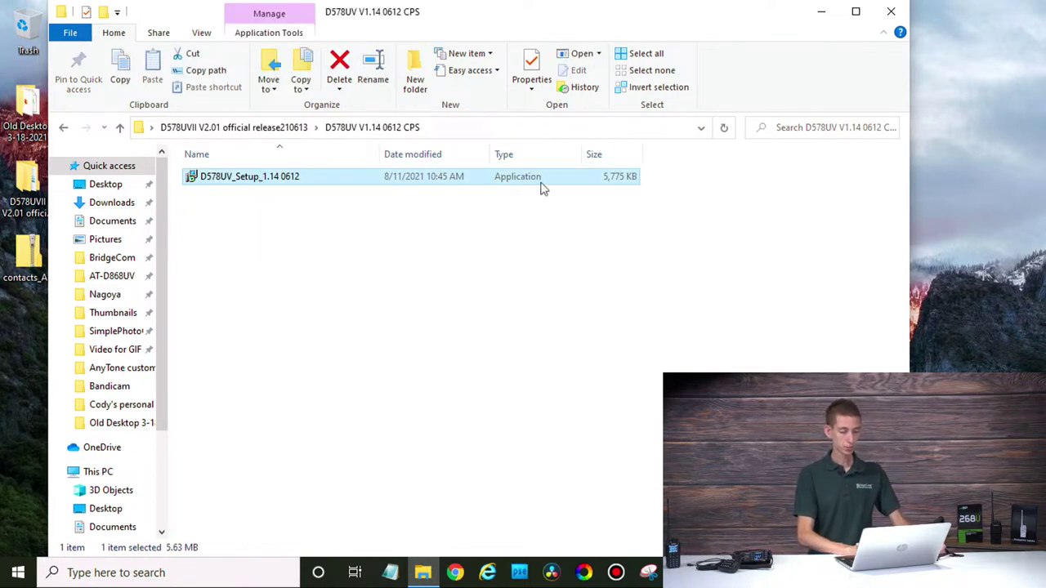
pyautogui.doubleClick(304, 188)
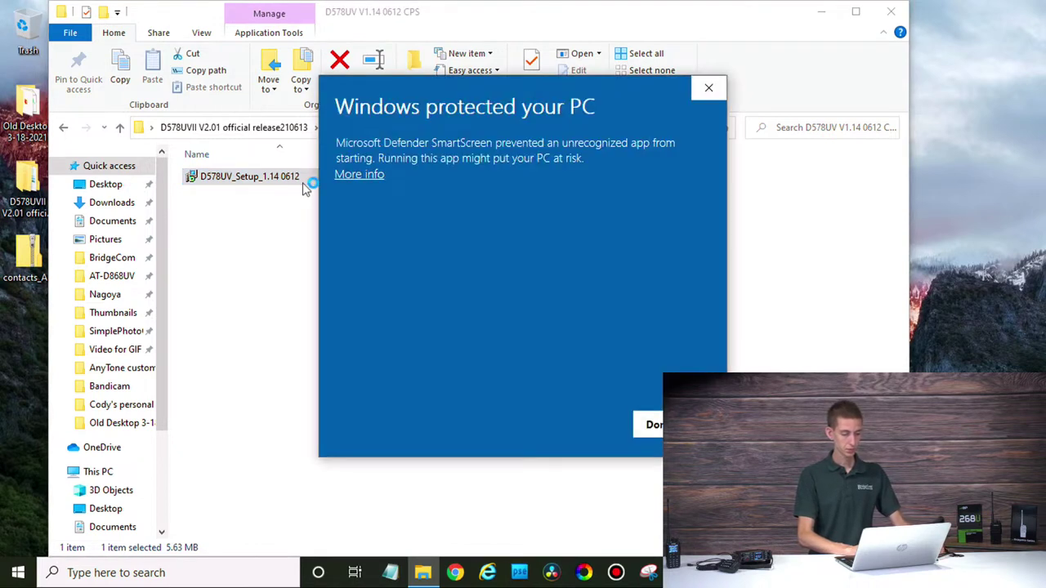
# - Run the blocked installer past SmartScreen and UAC, confirm the language, and pass the Welcome page
pyautogui.click(353, 176)
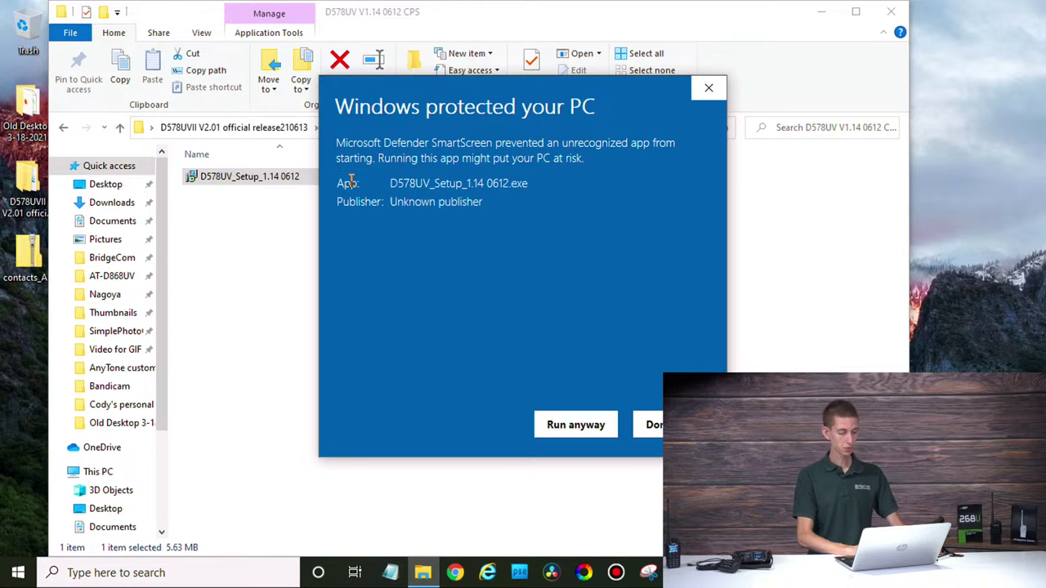
pyautogui.click(563, 427)
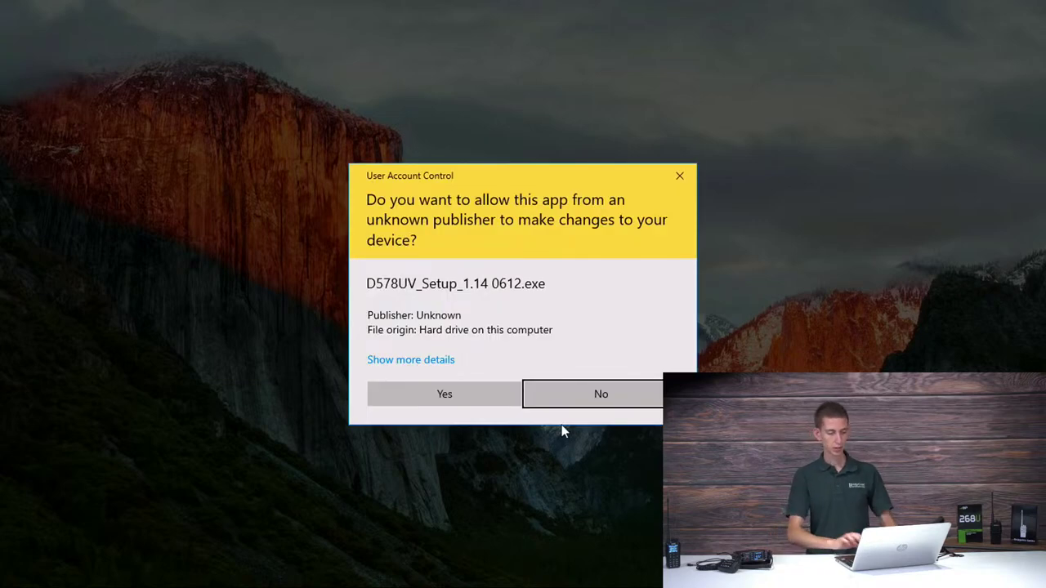
pyautogui.click(438, 401)
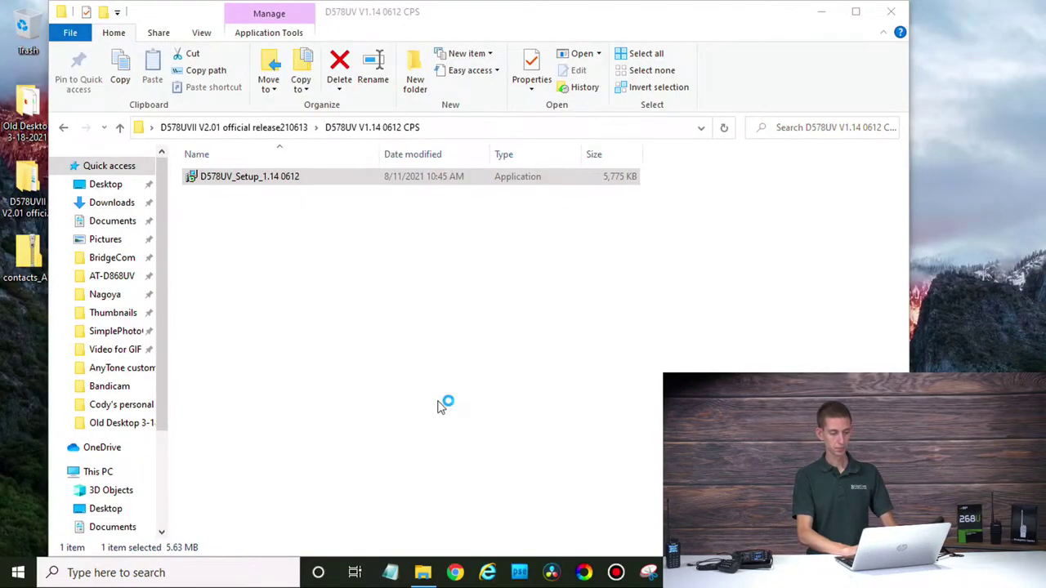
pyautogui.click(538, 321)
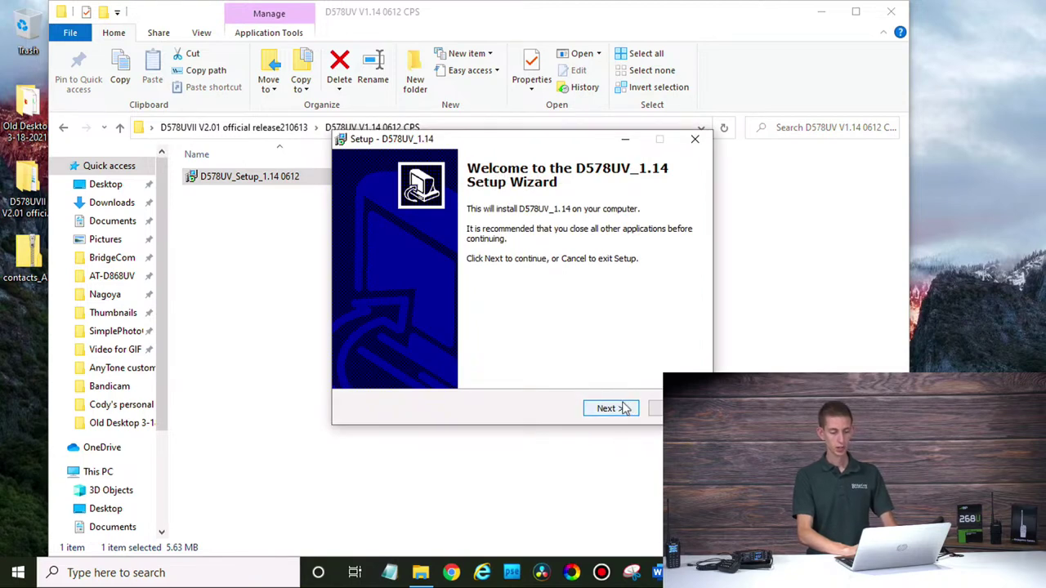
pyautogui.click(609, 408)
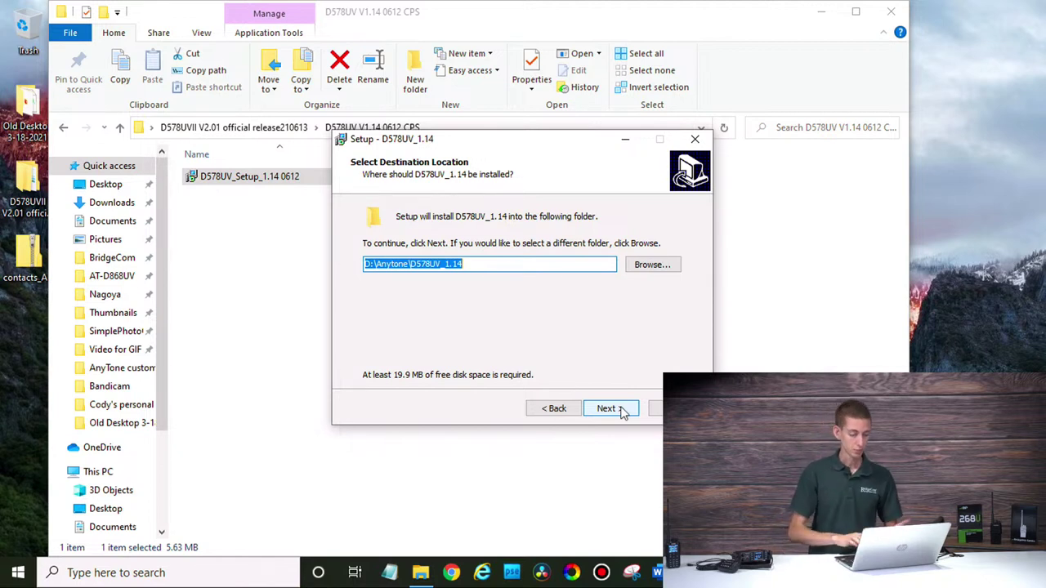
# - Change the install location to C:\D578UV_1.14 on the Windows (C:) drive
pyautogui.click(645, 275)
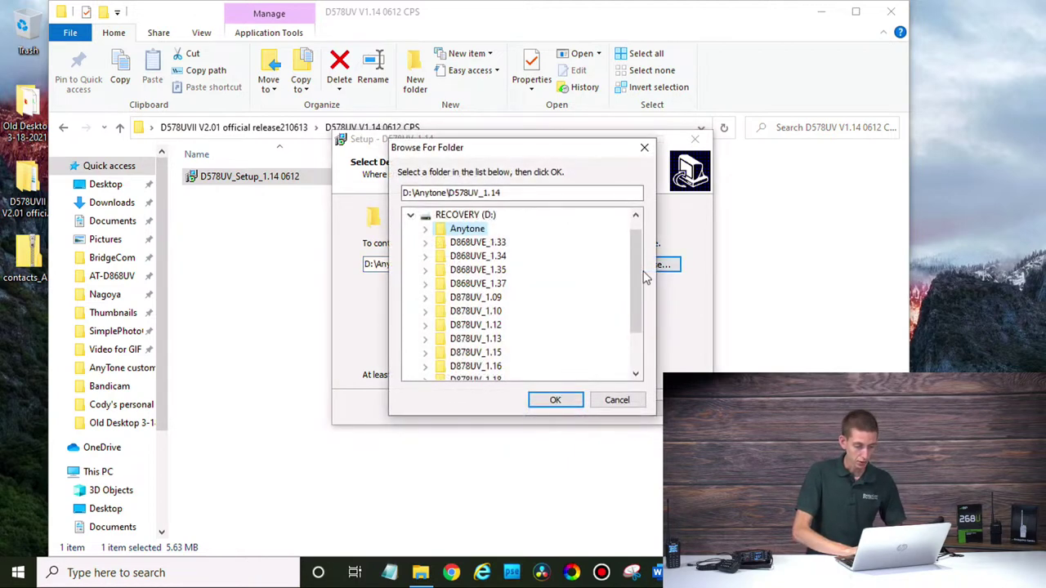
pyautogui.click(623, 400)
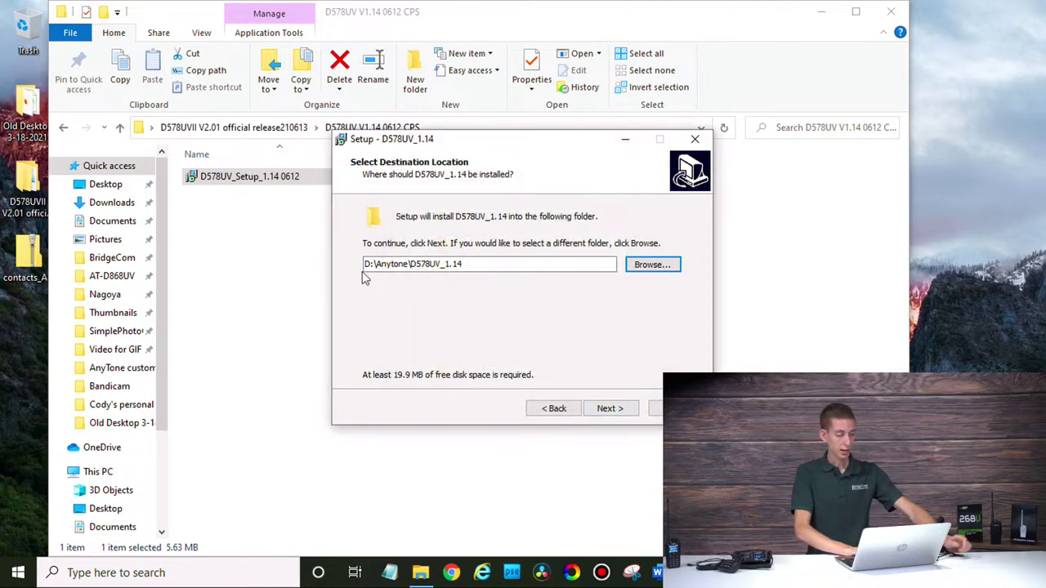
pyautogui.click(651, 265)
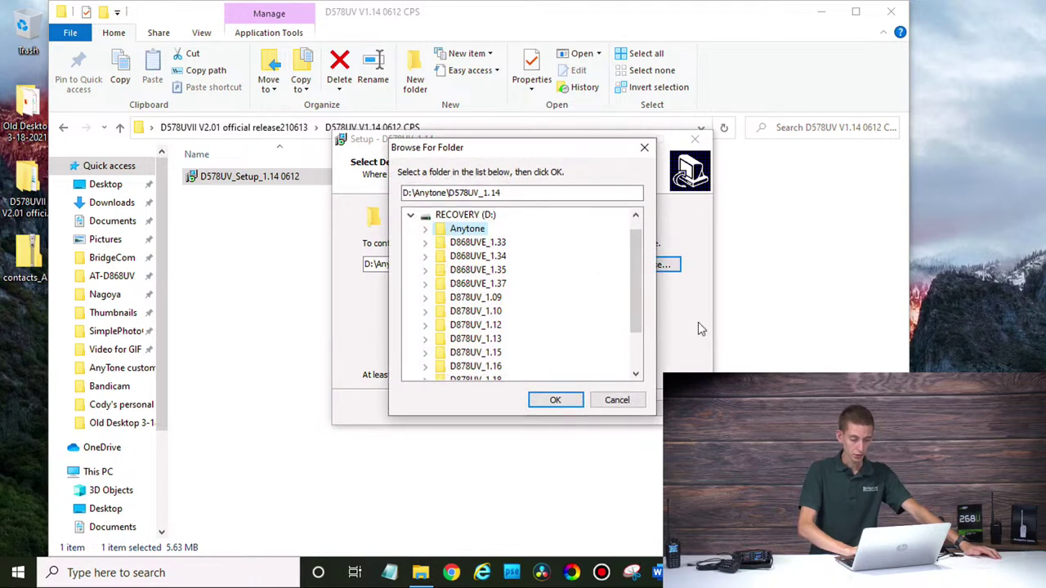
pyautogui.moveTo(633, 299); pyautogui.dragTo(626, 397)
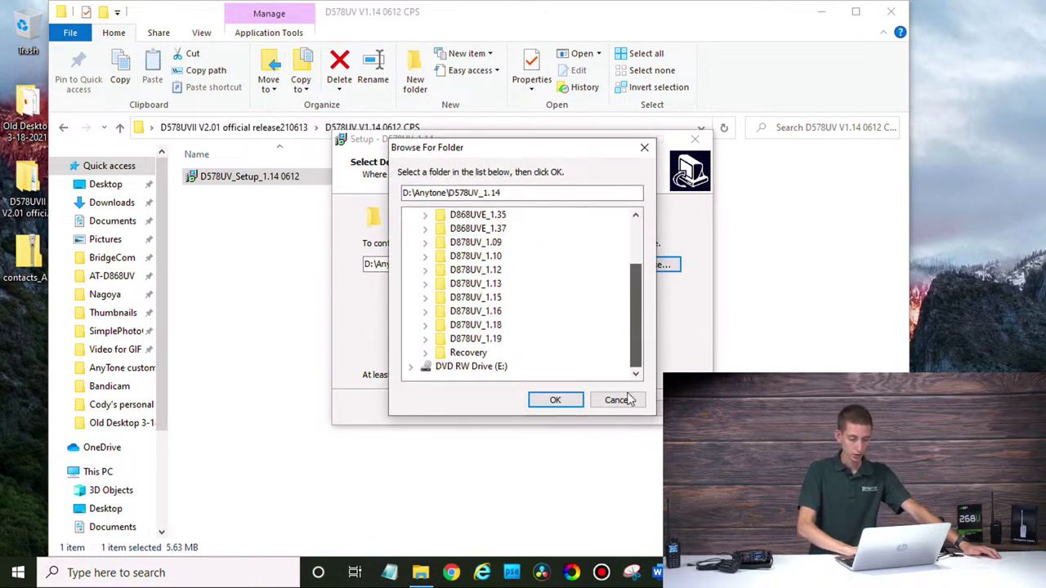
pyautogui.moveTo(641, 331); pyautogui.dragTo(640, 269)
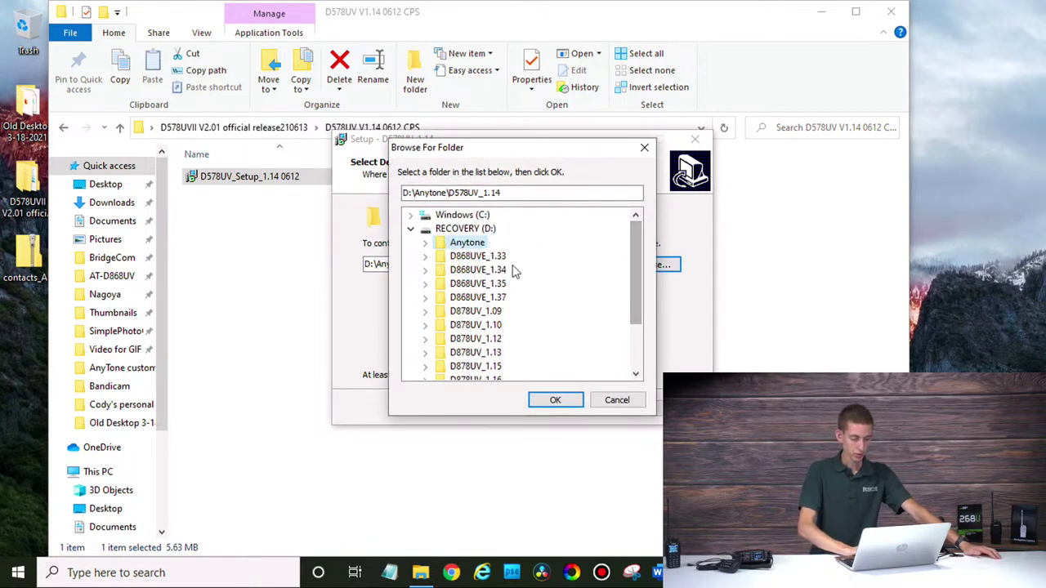
pyautogui.click(457, 215)
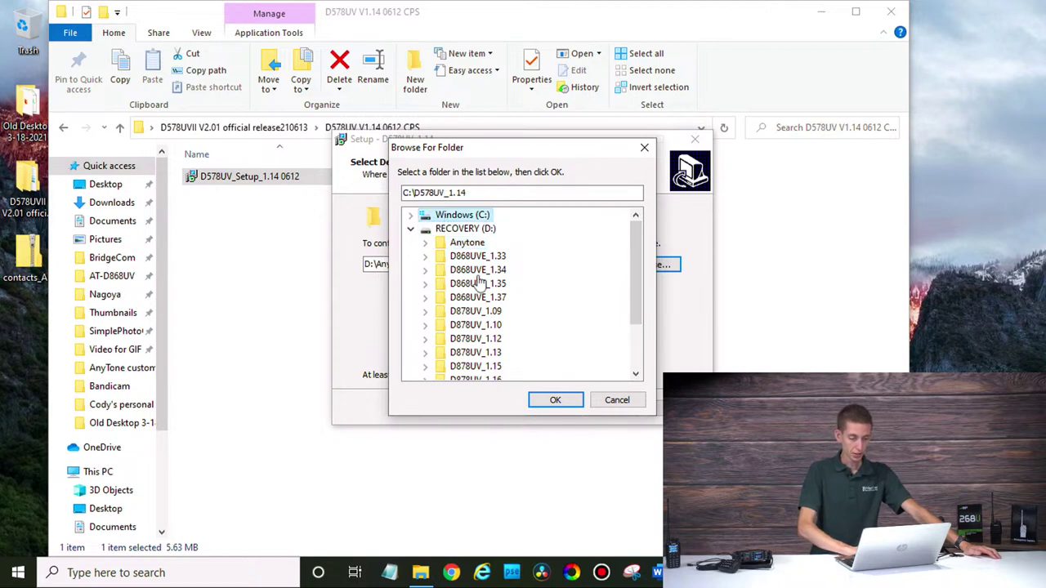
pyautogui.click(551, 400)
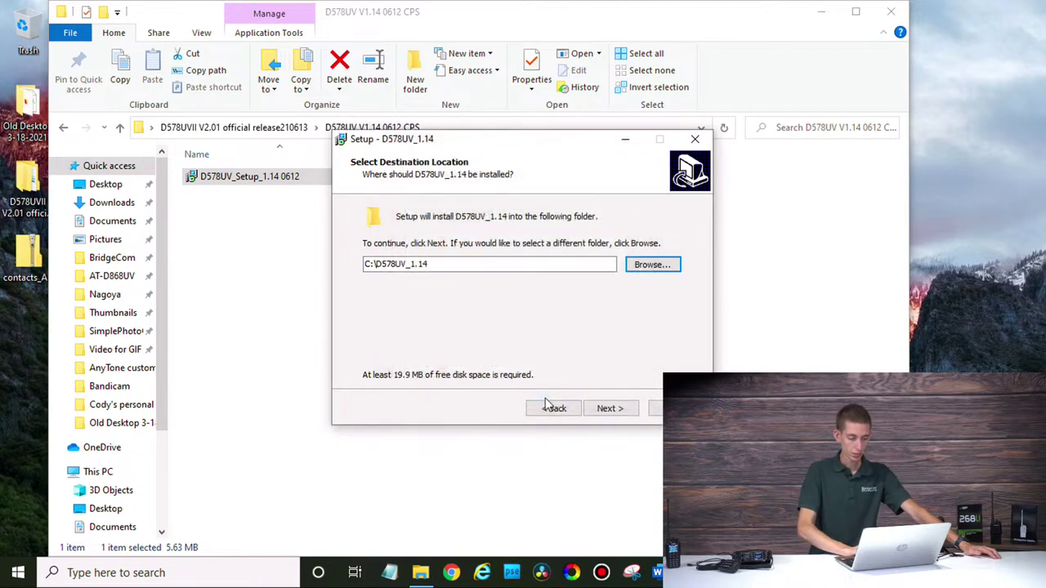
pyautogui.moveTo(409, 264); pyautogui.dragTo(365, 264)
pyautogui.click(408, 264)
pyautogui.click(626, 413)
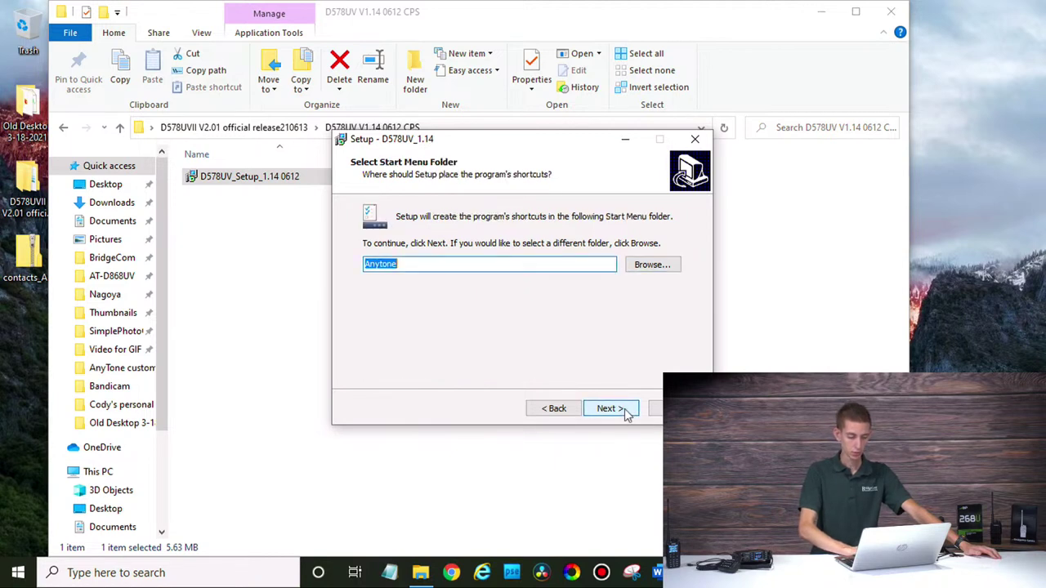
# - Keep the Anytone Start Menu folder, add a desktop icon, install, and launch D578UV_1.14
pyautogui.click(626, 413)
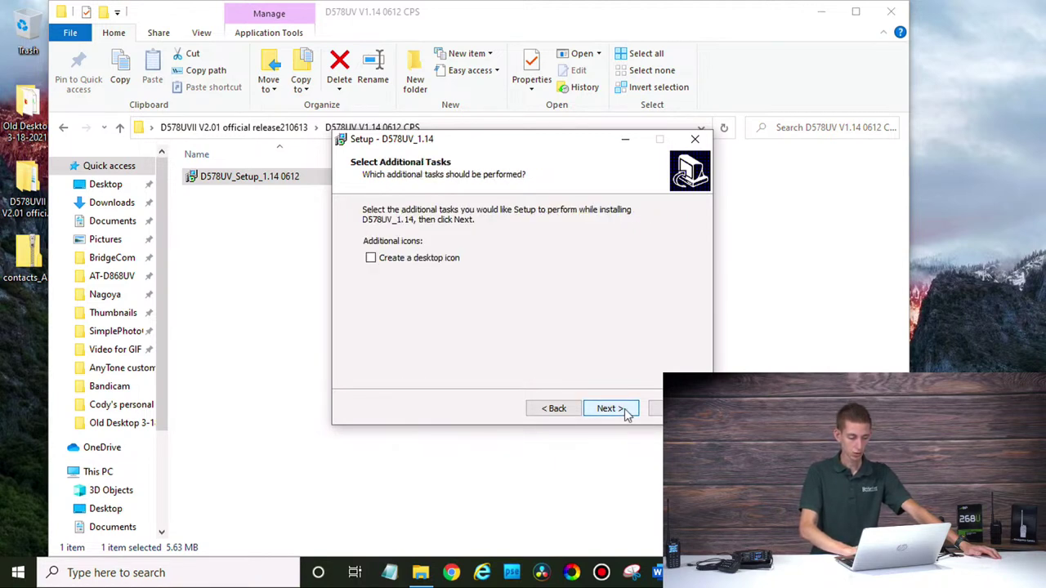
pyautogui.click(423, 258)
pyautogui.click(606, 409)
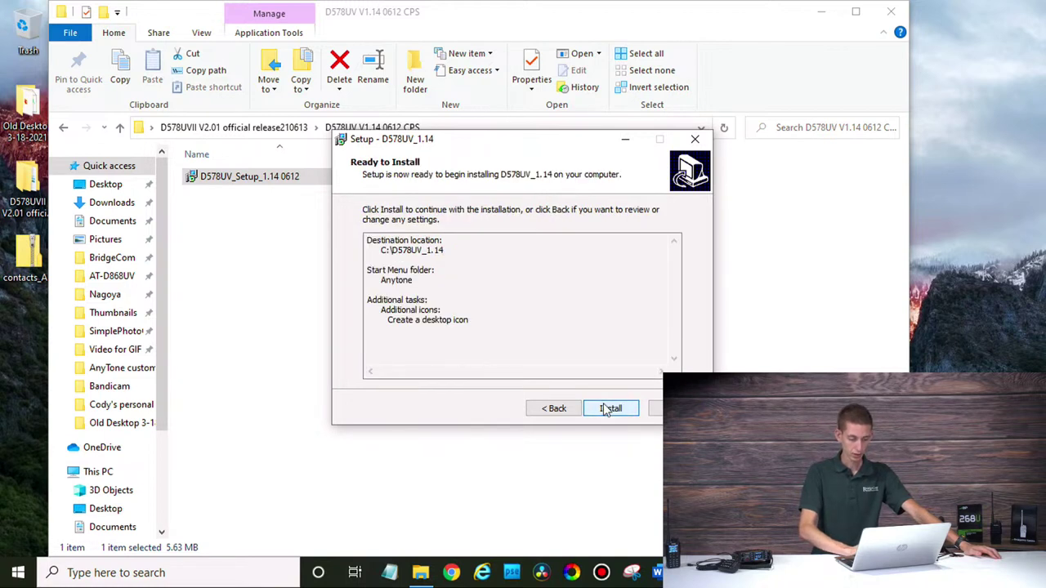
pyautogui.click(609, 409)
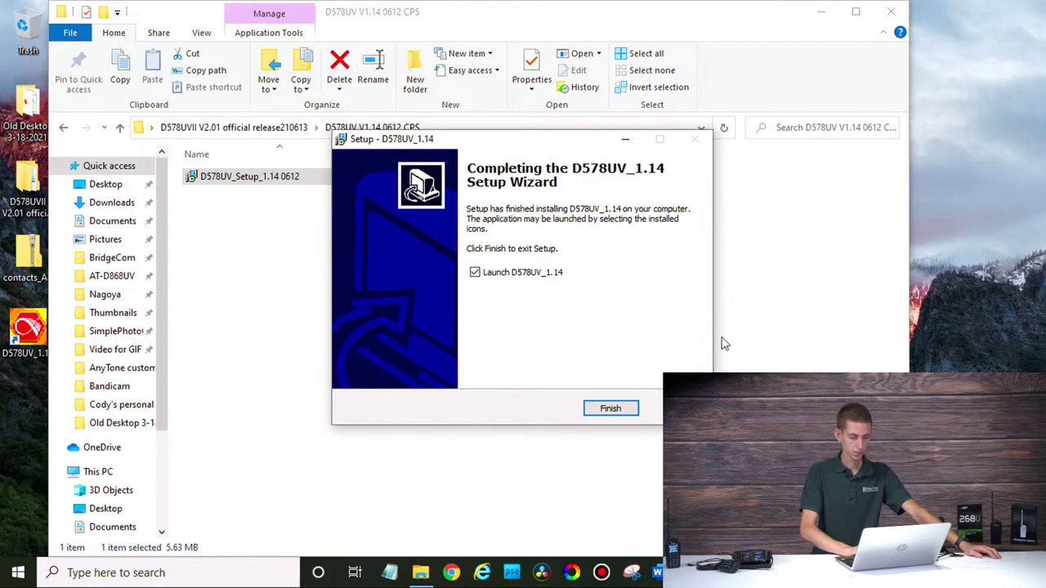
pyautogui.click(611, 408)
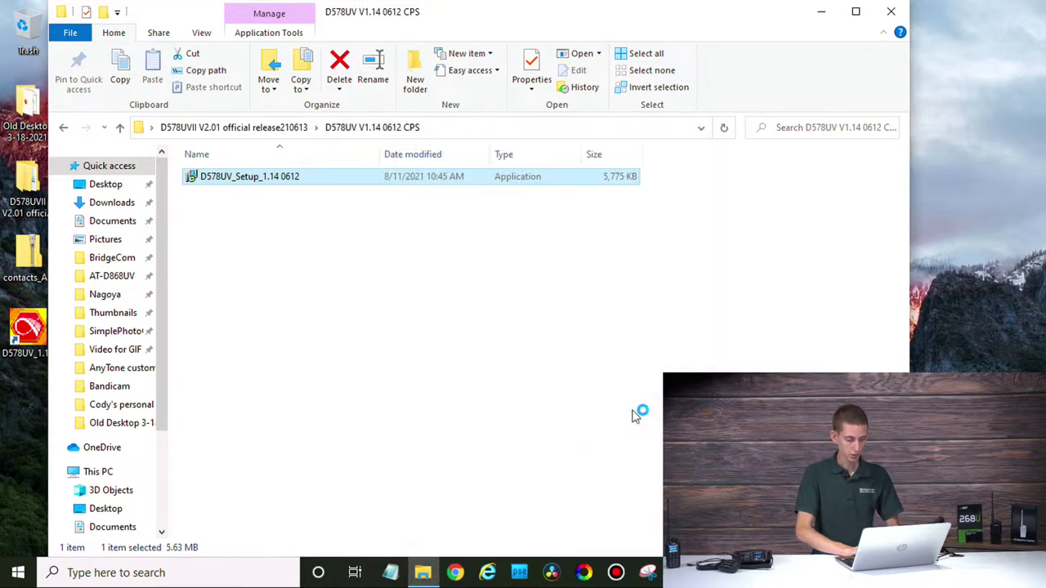
# - Close Explorer, set the CPS comm port to COM3, and start reading from the radio
pyautogui.click(884, 19)
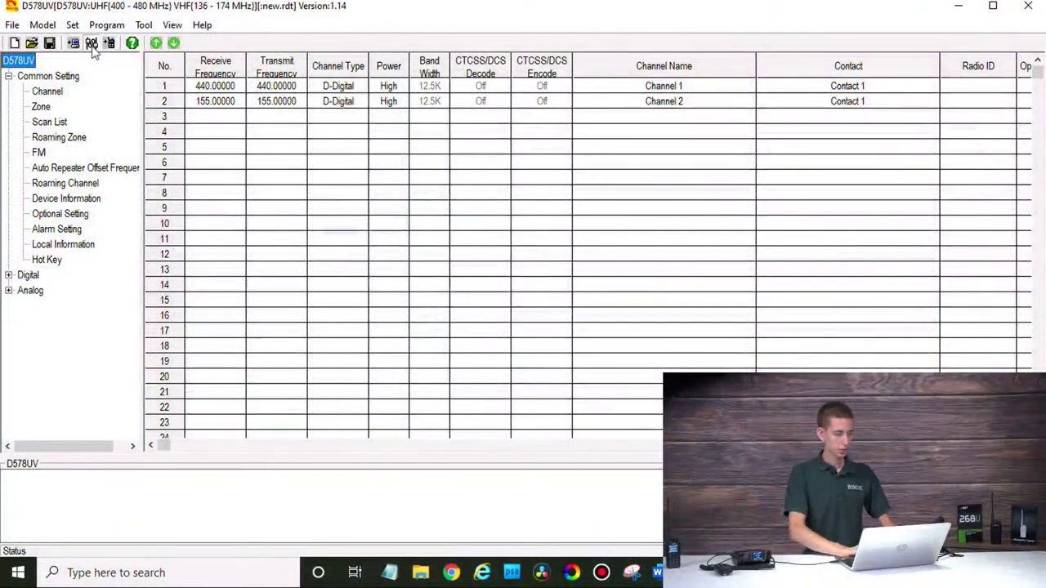
pyautogui.click(91, 46)
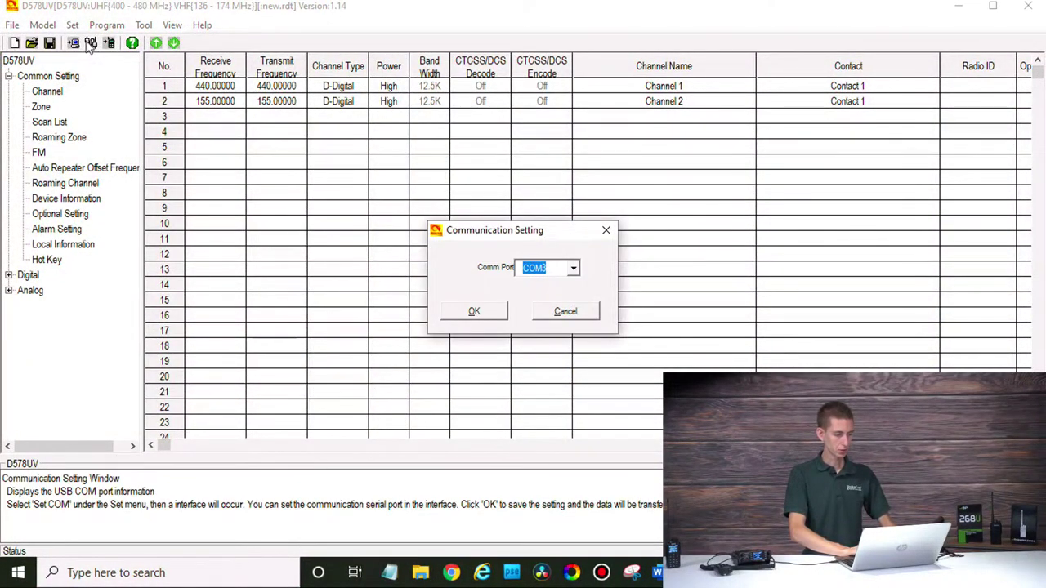
pyautogui.click(494, 315)
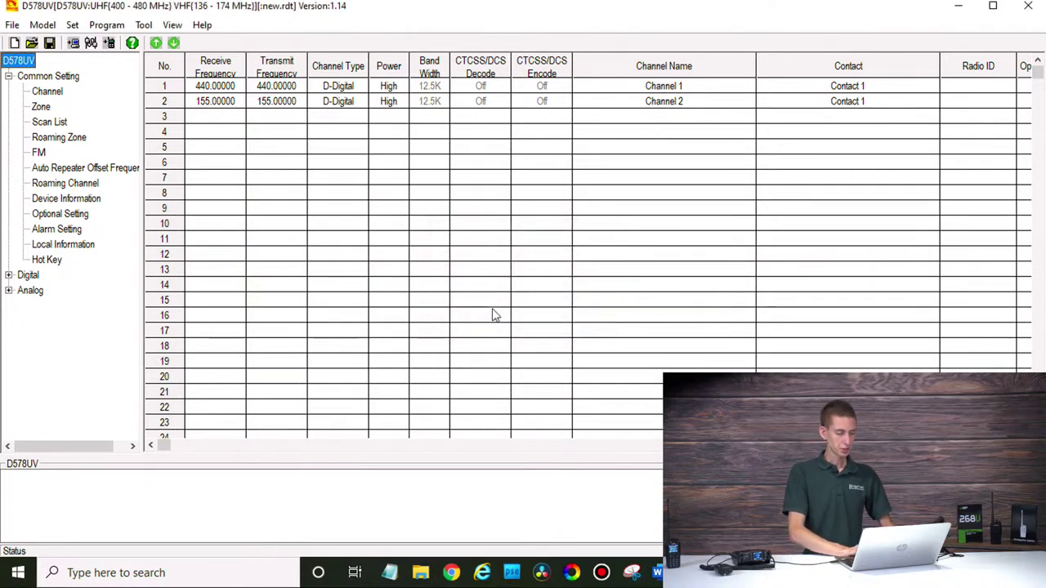
pyautogui.click(73, 44)
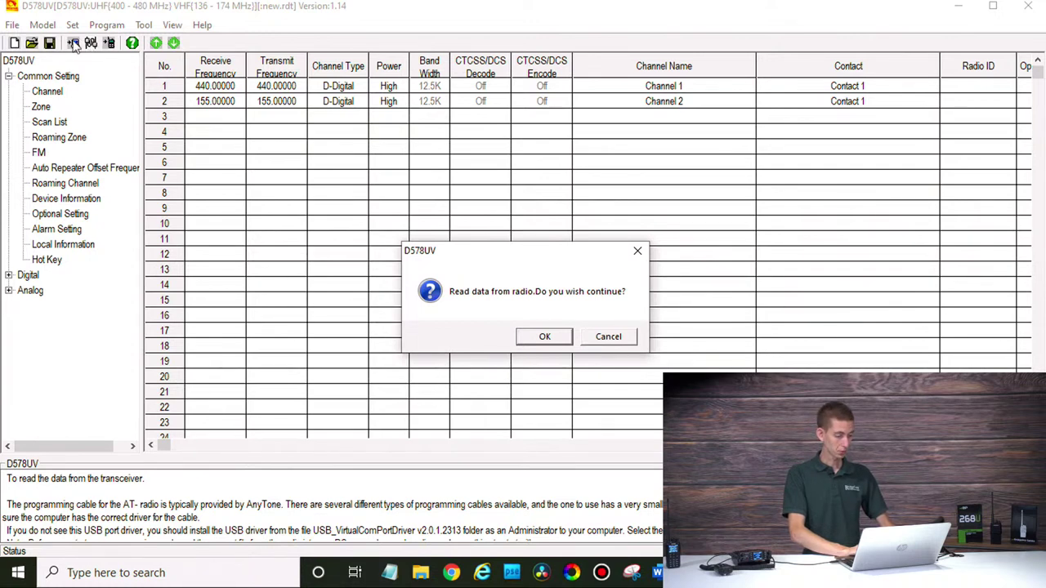
# - Read the radio's codeplug with Other Data, loading channels 1–8, and open empty channel 9
pyautogui.click(544, 336)
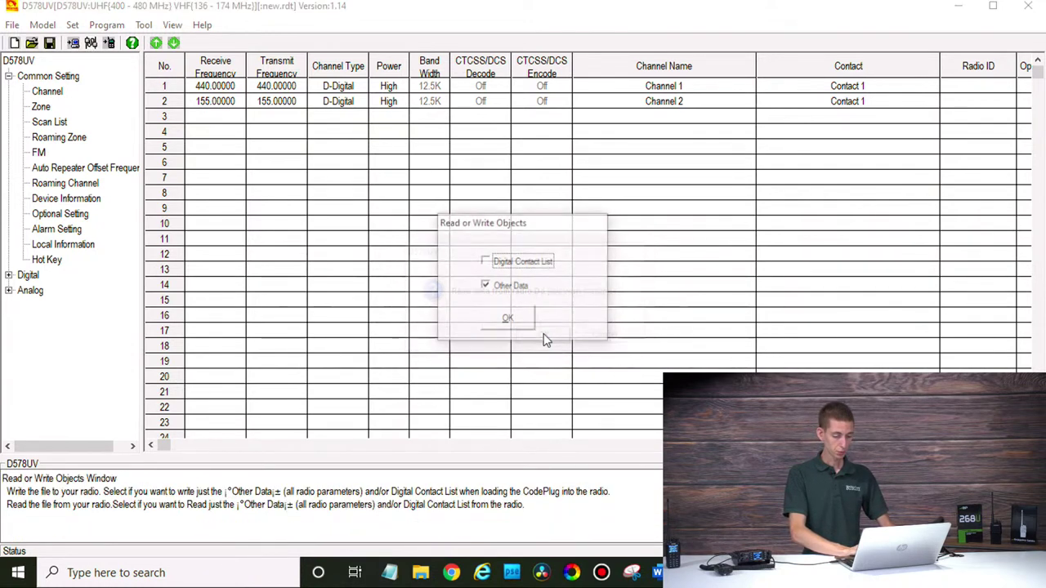
pyautogui.click(518, 324)
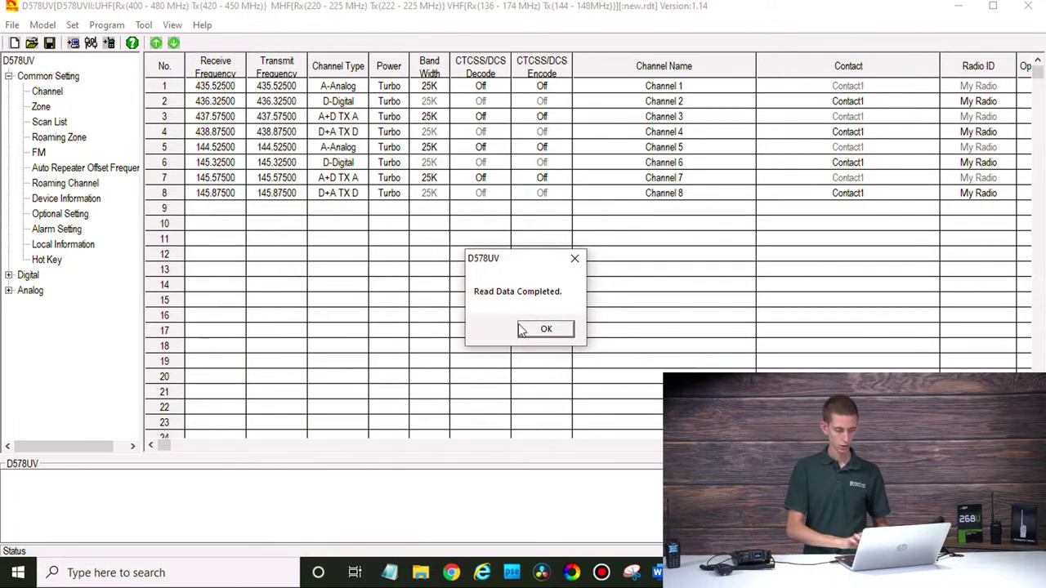
pyautogui.click(532, 330)
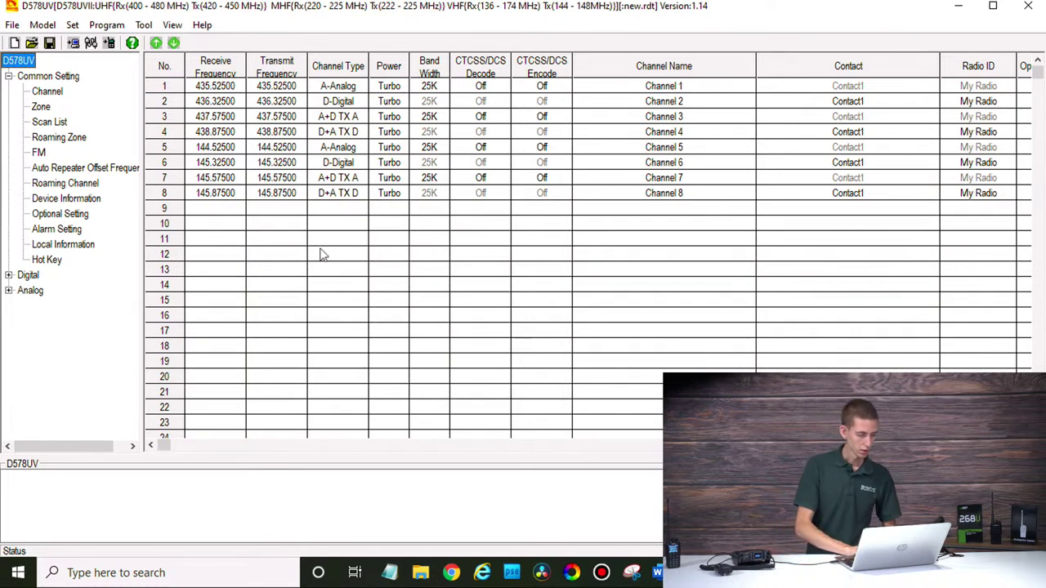
pyautogui.doubleClick(211, 211)
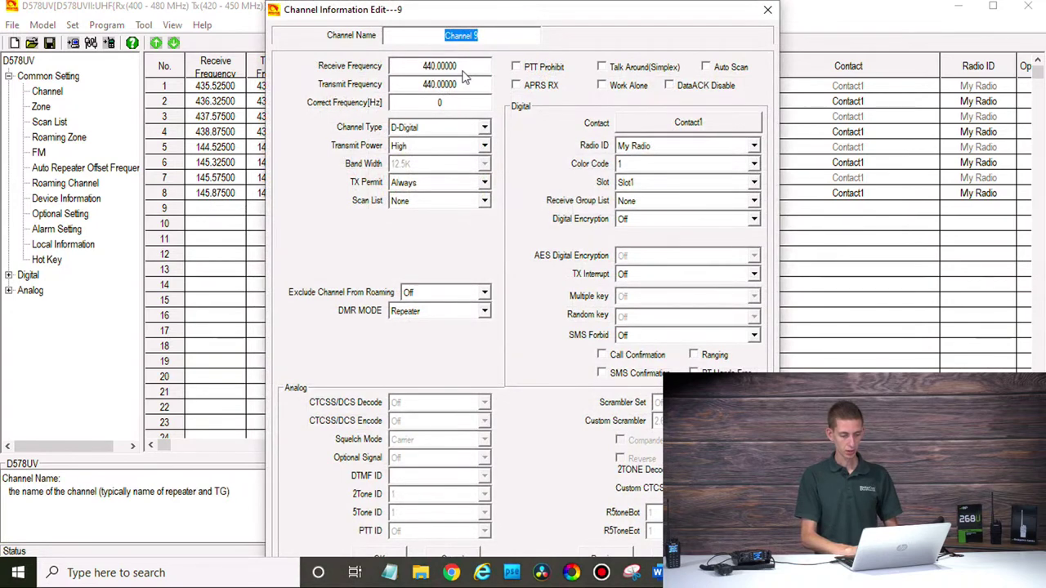
# - Enter receive 444.4625, transmit 449.4625 and the name Parrot for channel 9
pyautogui.click(463, 69)
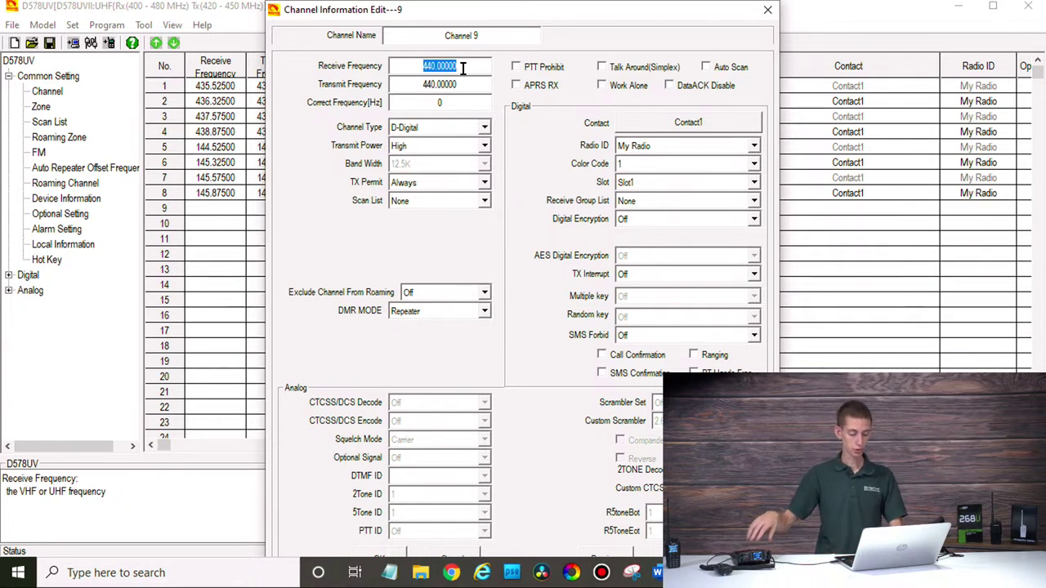
pyautogui.write('444.')
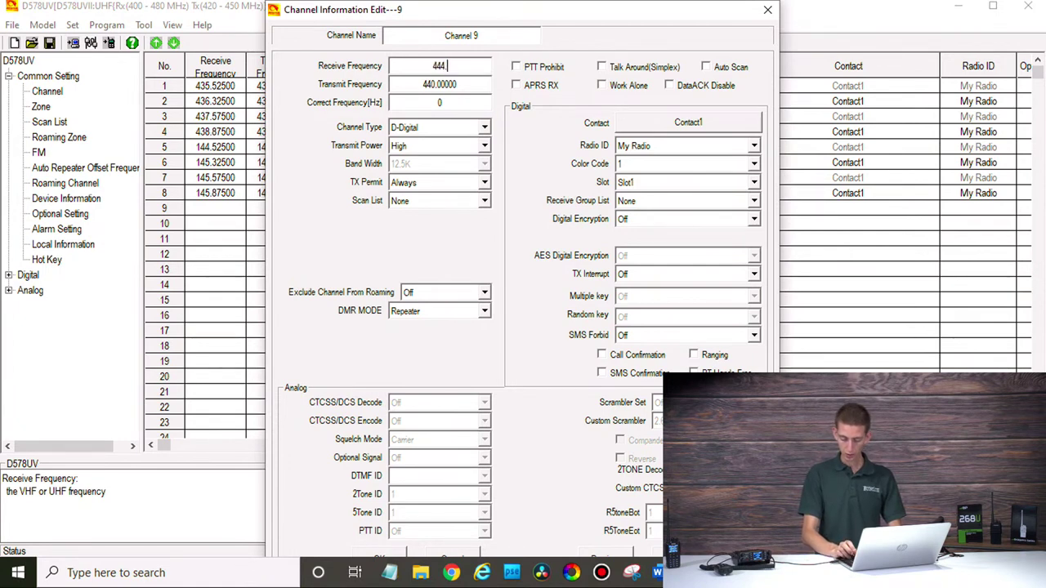
pyautogui.write('4625')
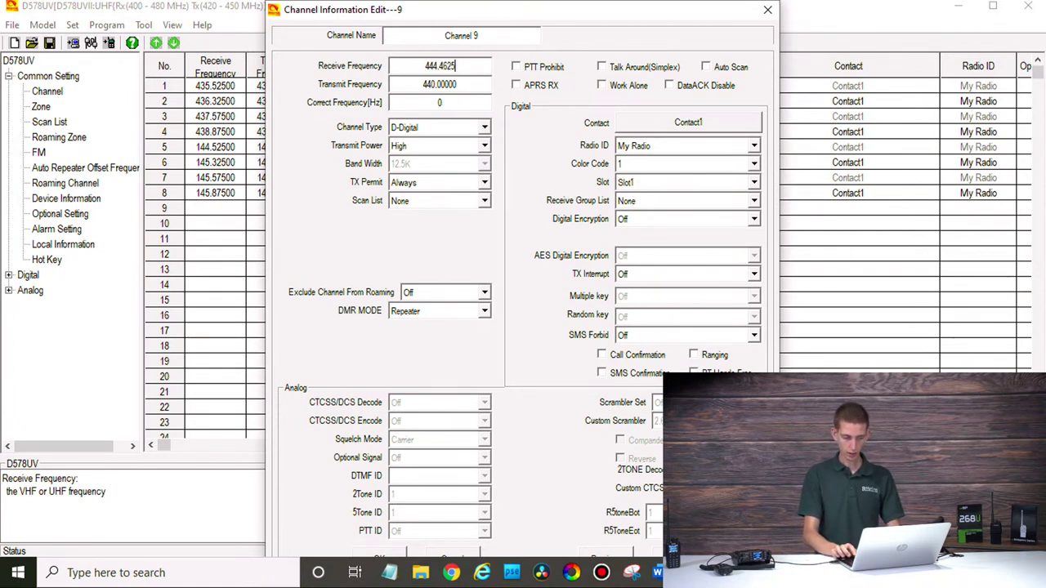
pyautogui.click(467, 83)
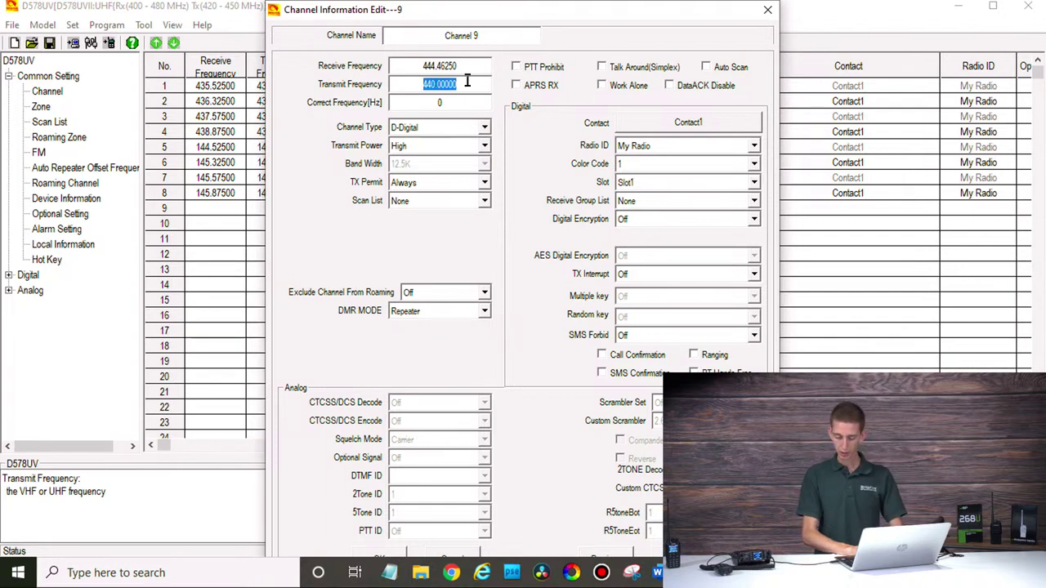
pyautogui.write('449.4625')
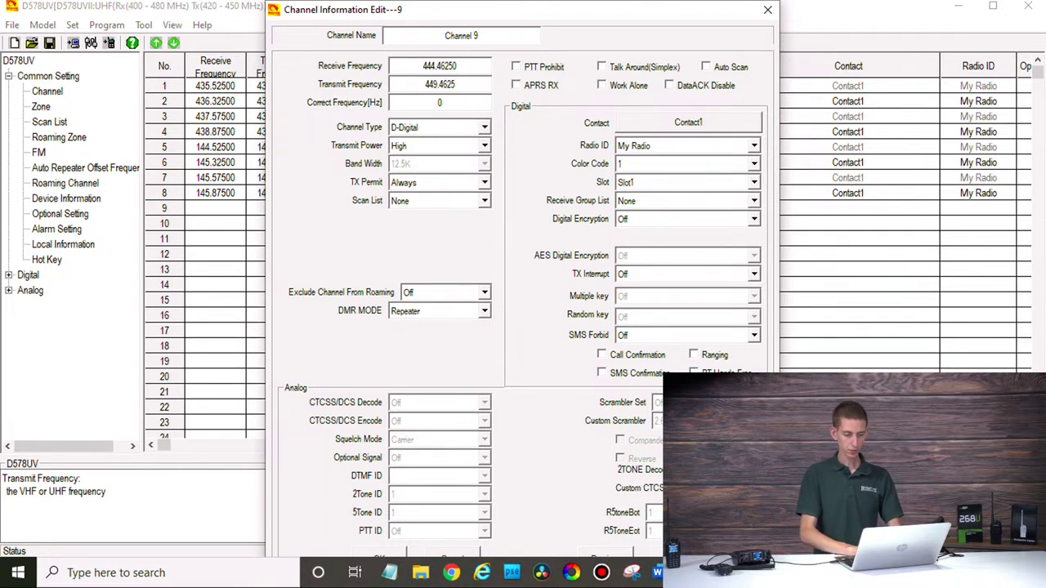
pyautogui.click(490, 35)
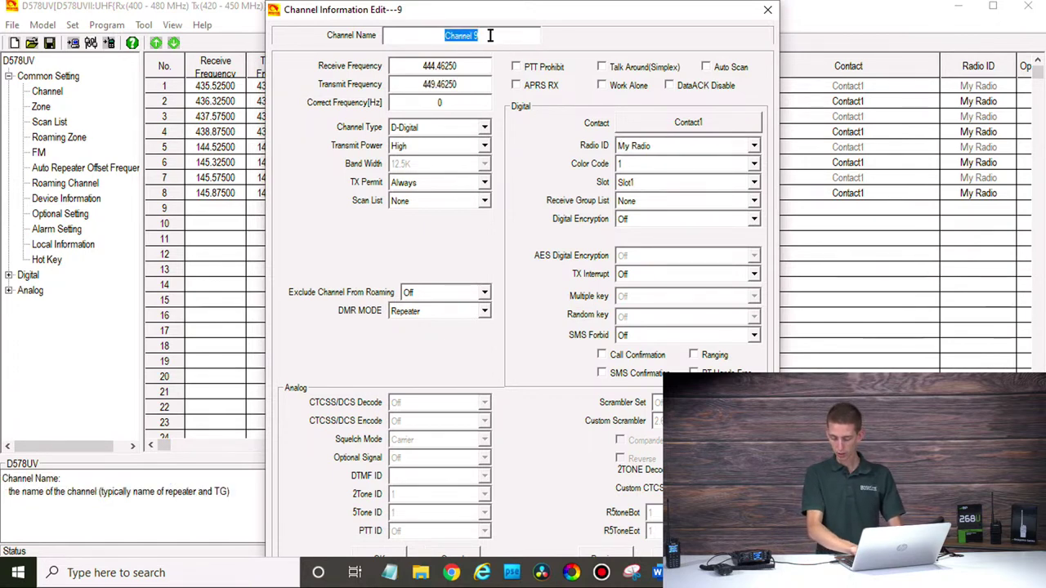
pyautogui.write('Parrot')
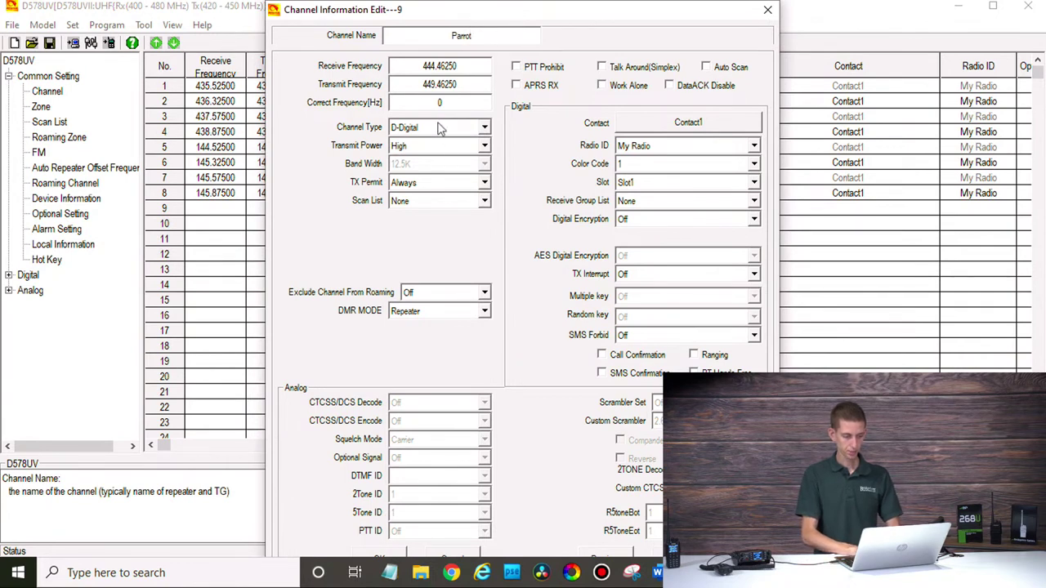
# - Give Parrot High transmit power, colour code 4 and Repeater DMR mode, and save it
pyautogui.click(458, 145)
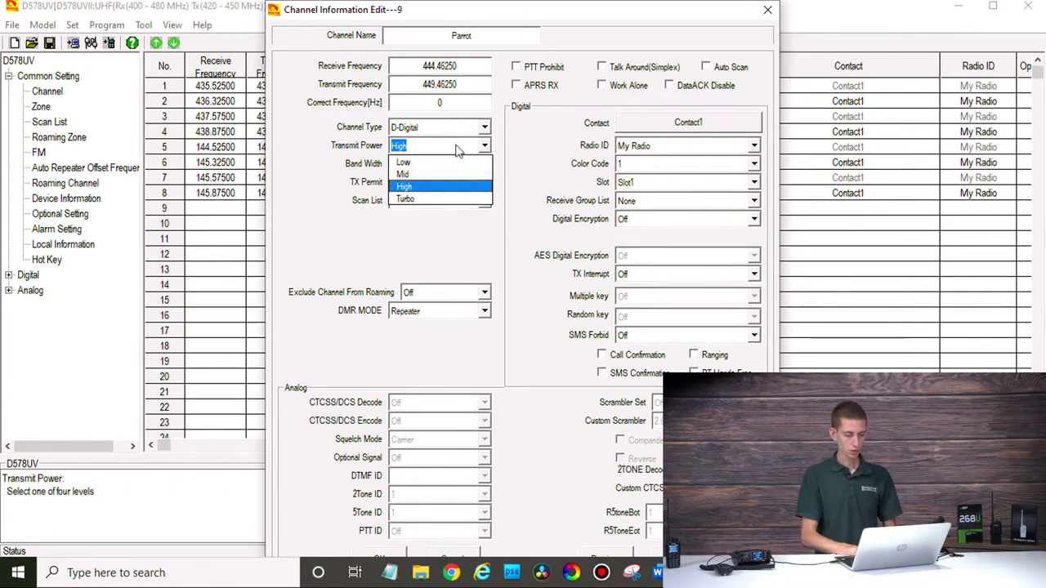
pyautogui.click(421, 187)
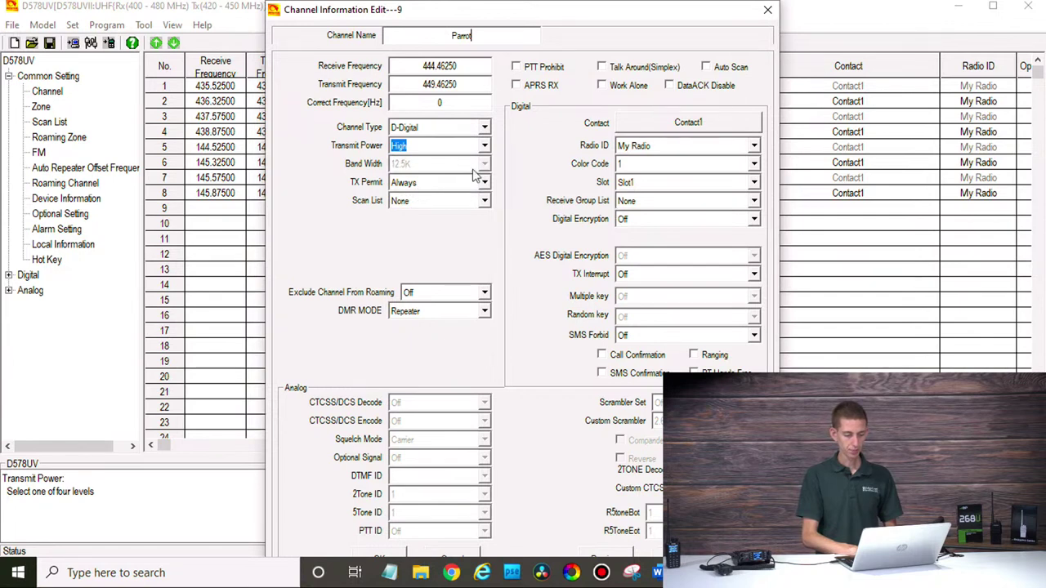
pyautogui.click(485, 145)
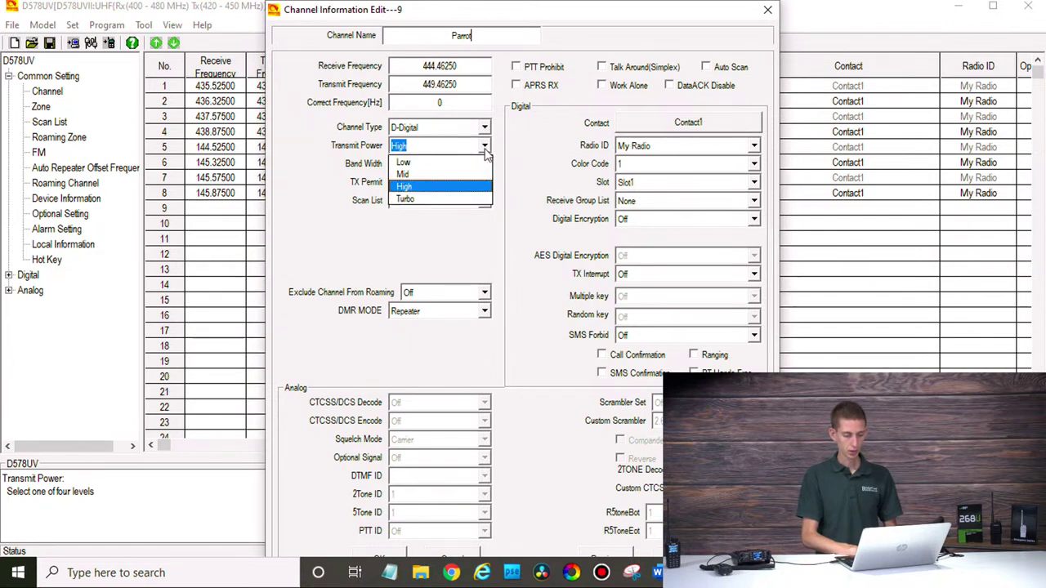
pyautogui.click(433, 200)
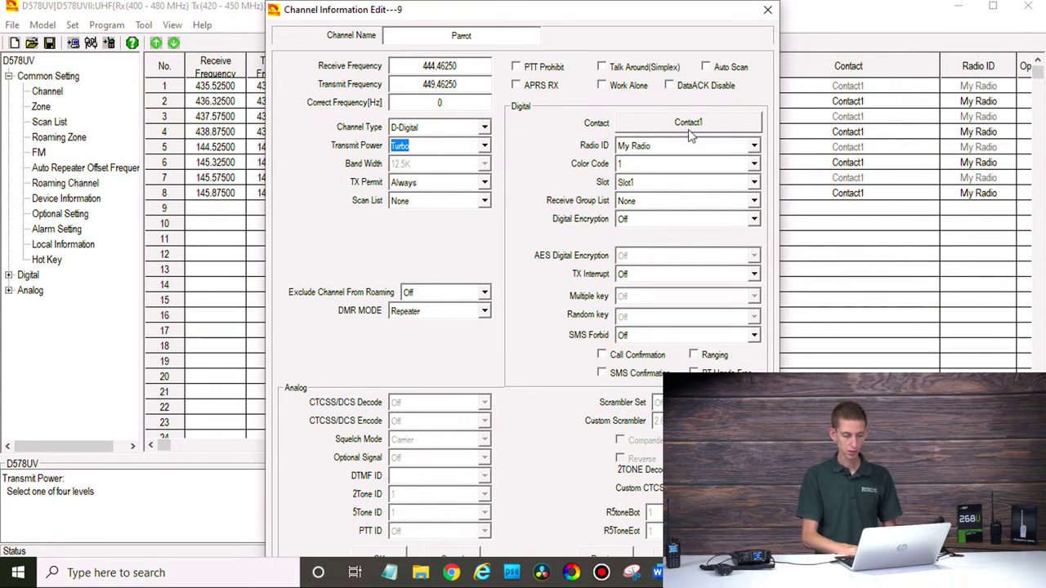
pyautogui.click(484, 145)
pyautogui.click(415, 188)
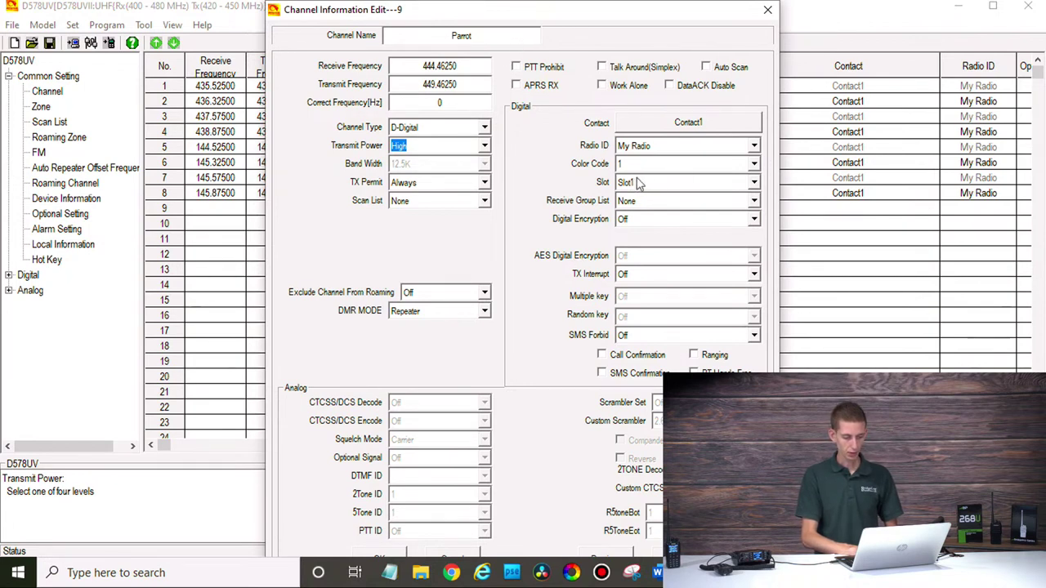
pyautogui.click(635, 165)
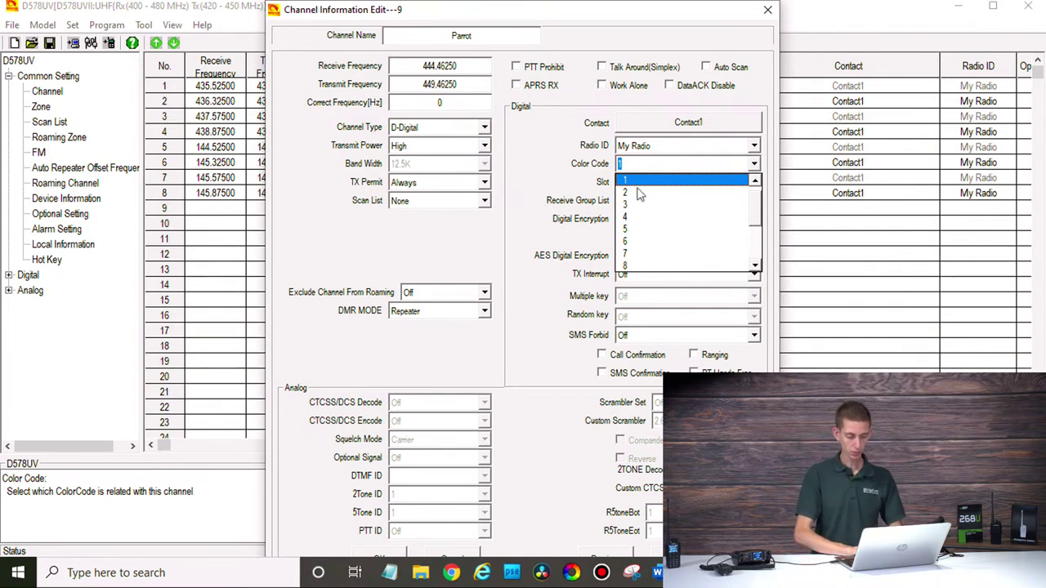
pyautogui.click(634, 217)
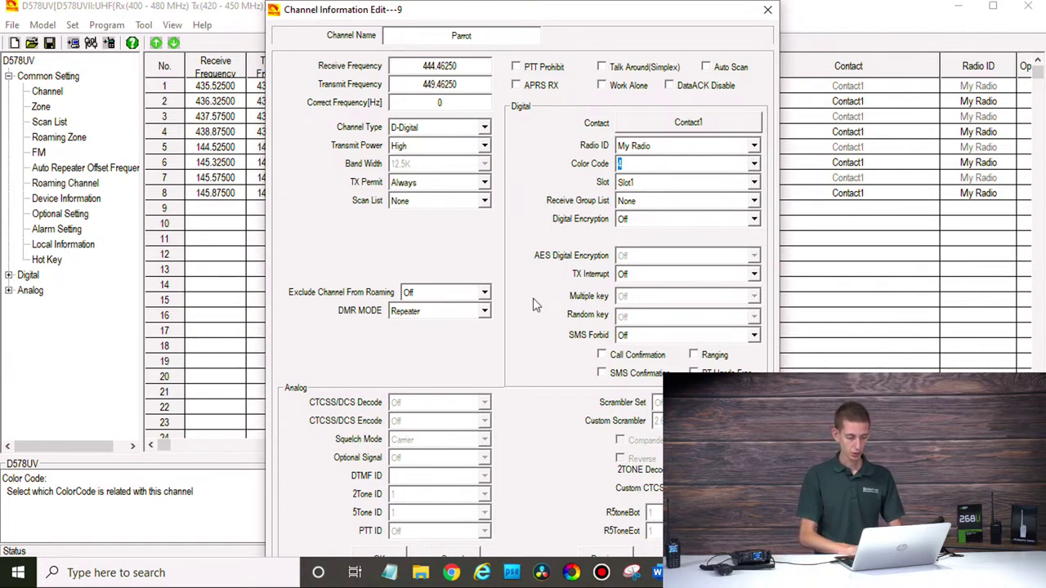
pyautogui.click(437, 314)
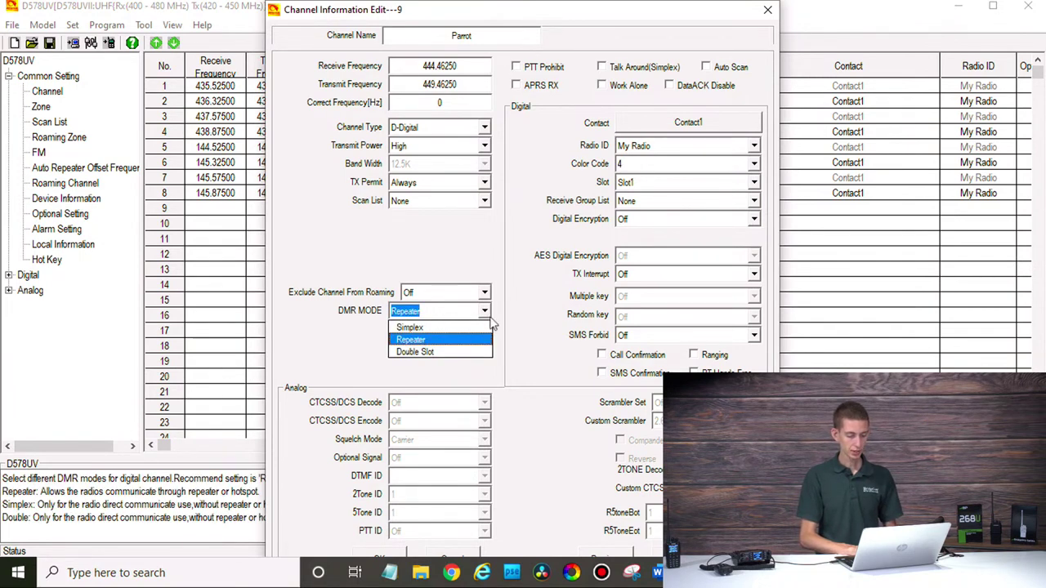
pyautogui.click(424, 346)
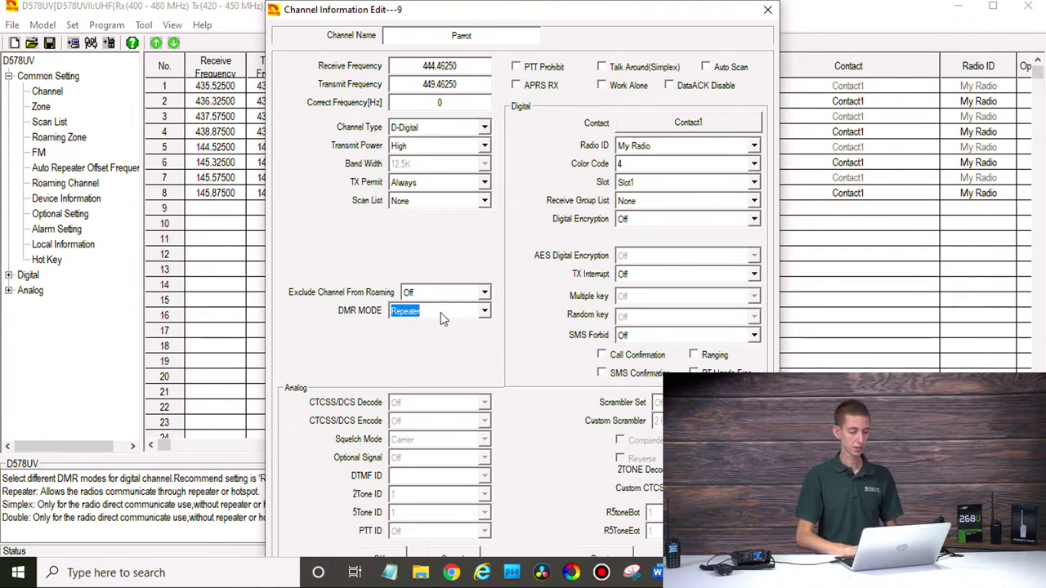
pyautogui.click(373, 554)
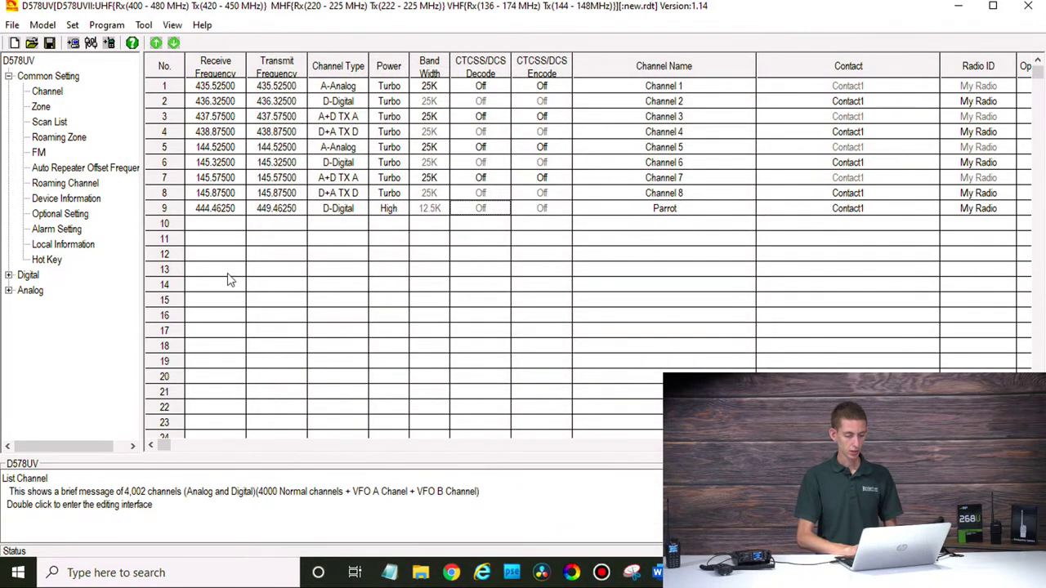
# - Copy the Parrot channel and paste it into rows 10 and 11
pyautogui.rightClick(173, 212)
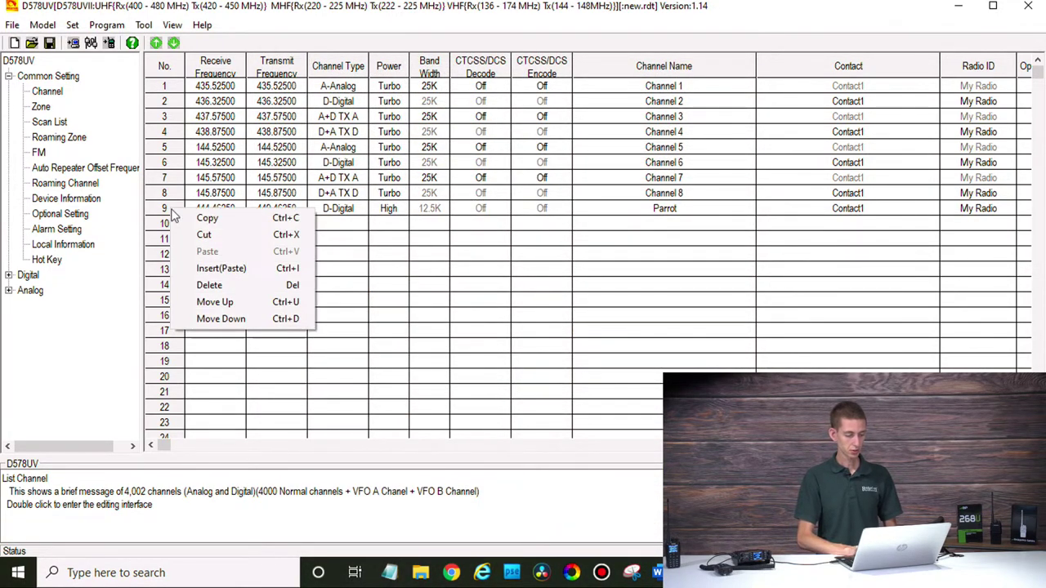
pyautogui.click(194, 220)
pyautogui.click(189, 227)
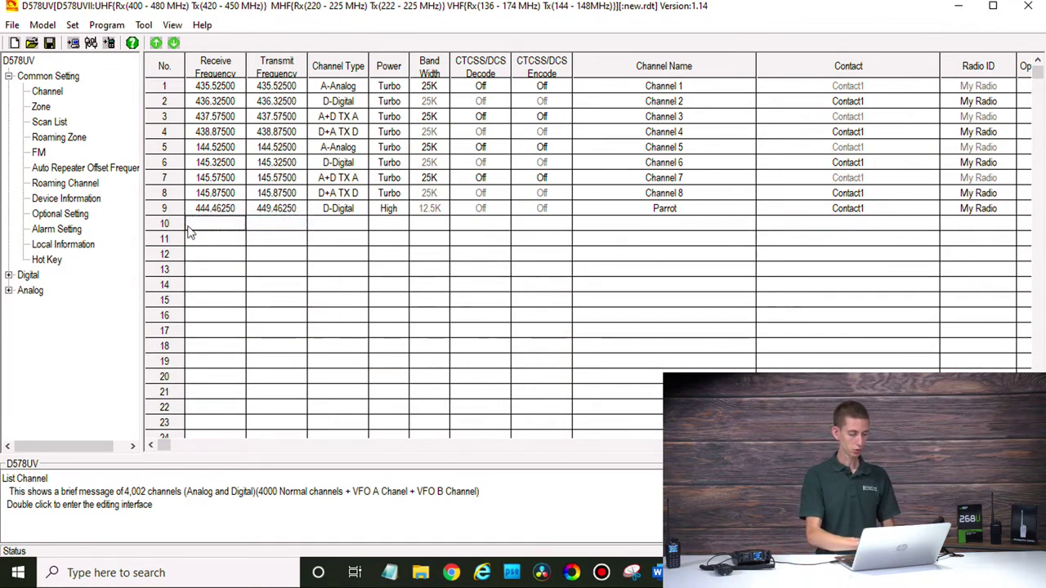
pyautogui.hotkey('ctrl', 'v')
pyautogui.click(203, 243)
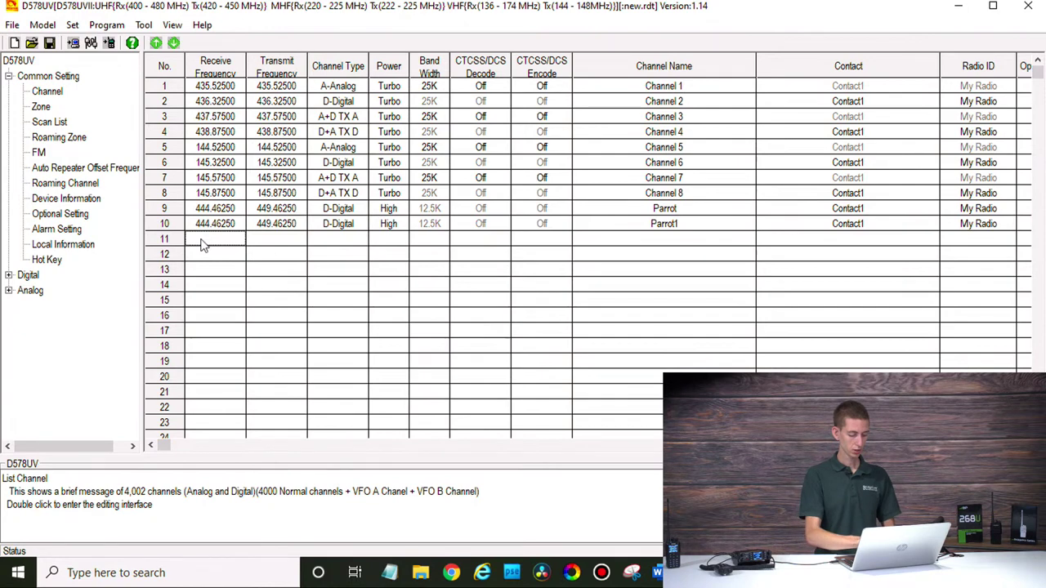
pyautogui.hotkey('ctrl', 'v')
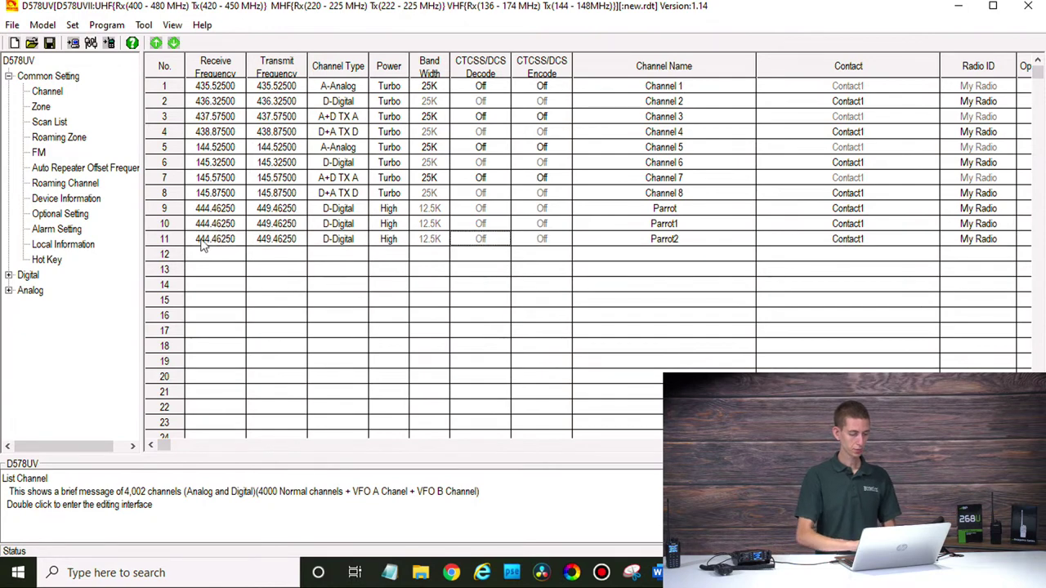
# - Rename channel 10 to Missouri and channel 11 to Disc
pyautogui.doubleClick(681, 226)
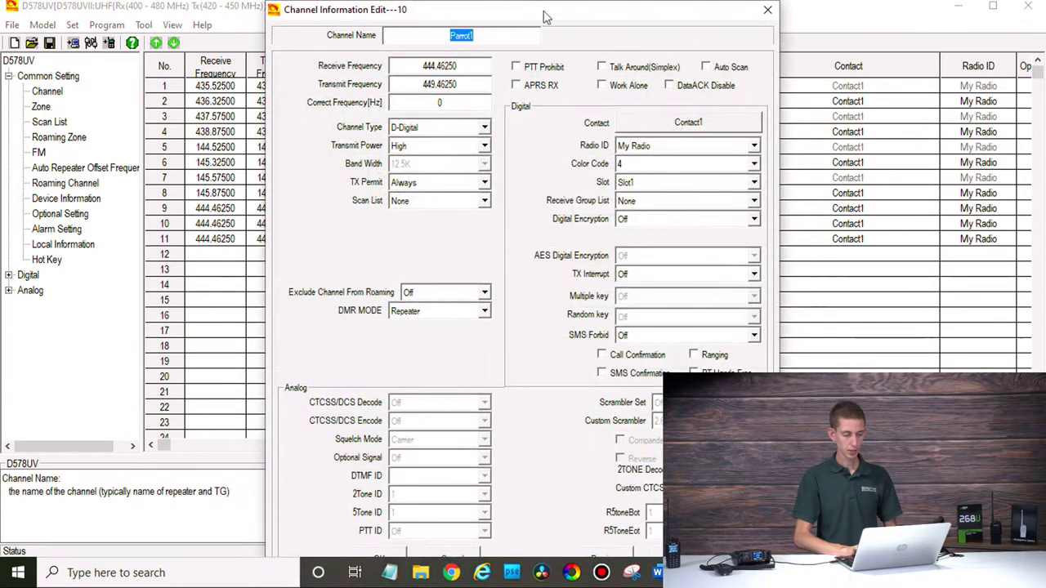
pyautogui.write('Missouri')
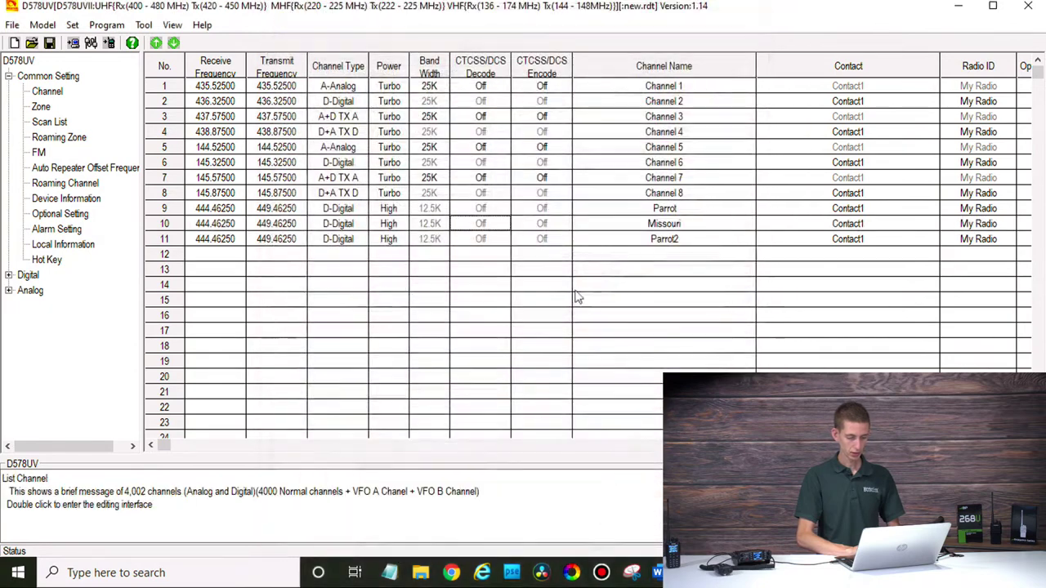
pyautogui.click(384, 554)
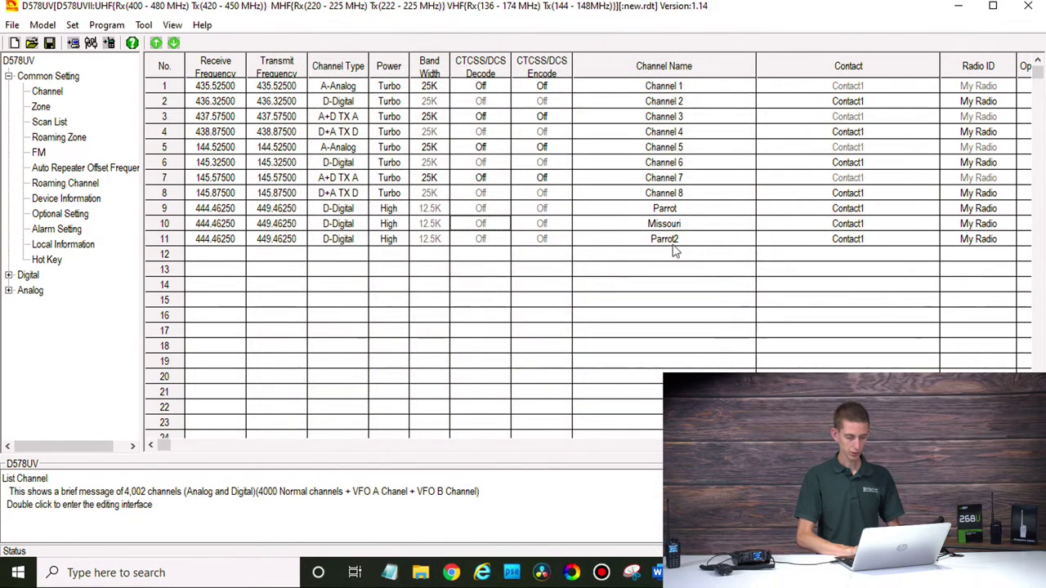
pyautogui.doubleClick(675, 242)
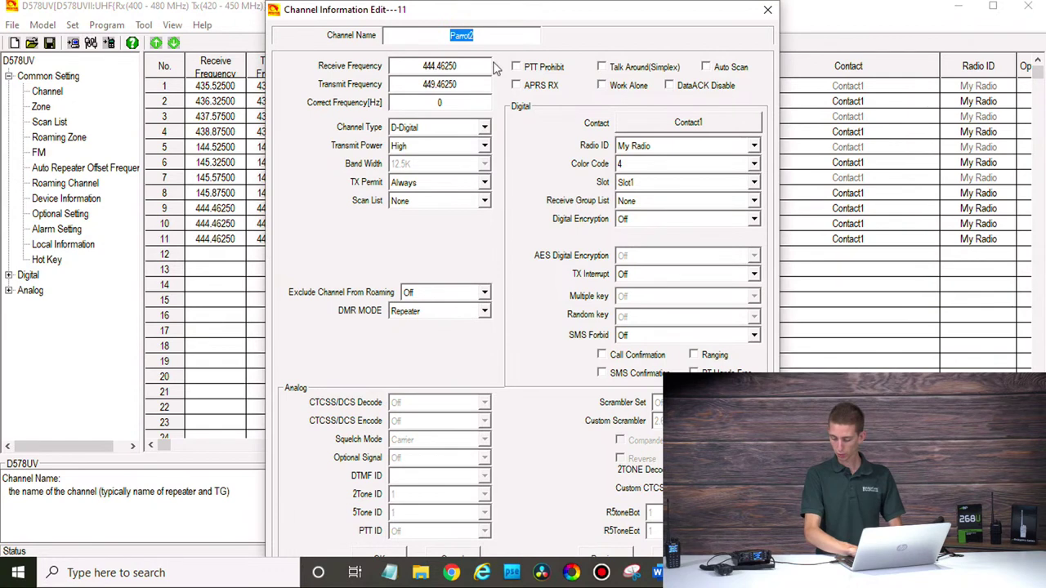
pyautogui.write('Disc')
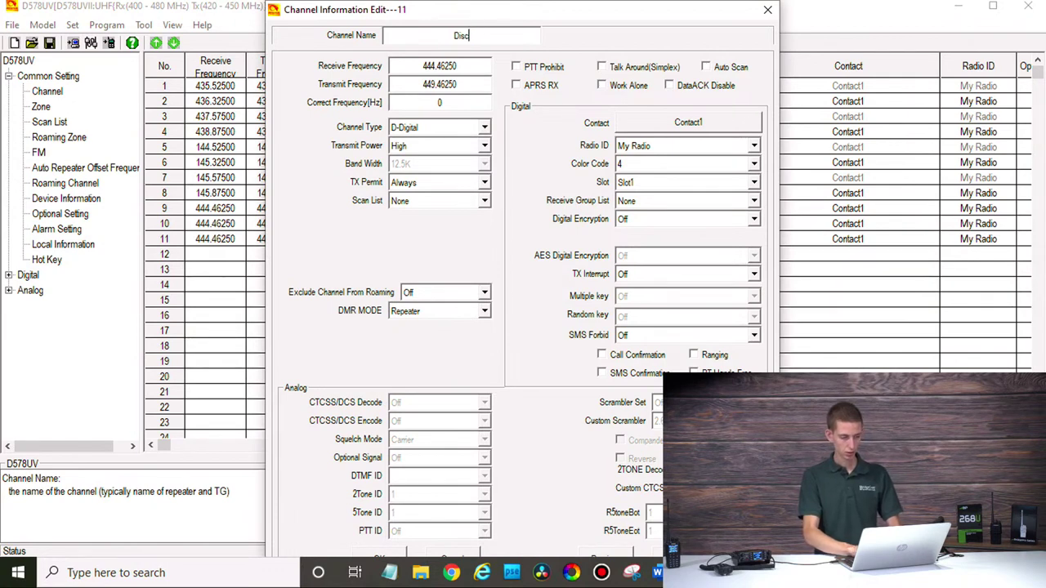
pyautogui.click(364, 556)
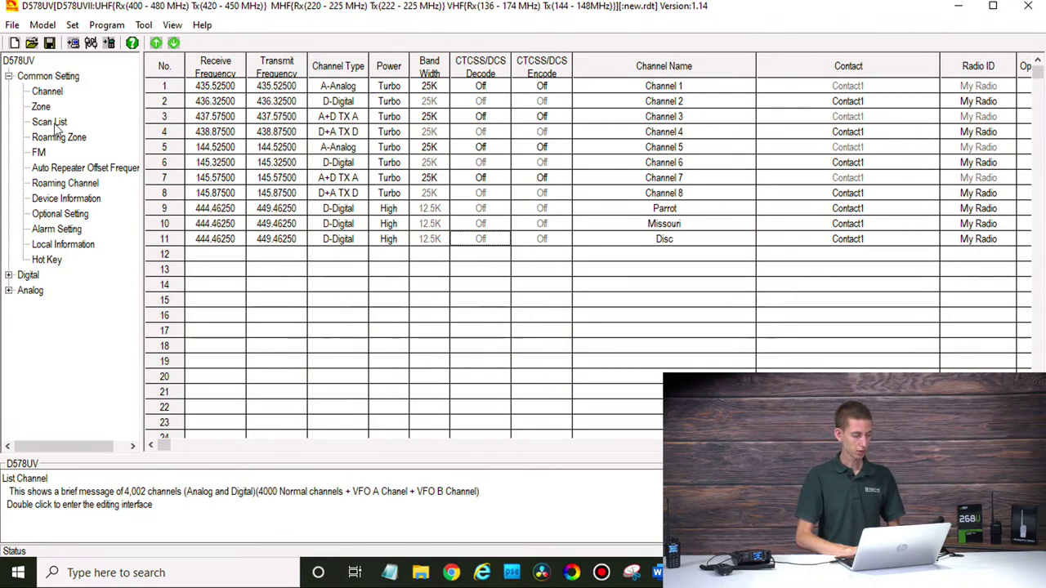
# - Make contact 1 the Missouri group call with TG/DMR ID 3129
pyautogui.click(8, 276)
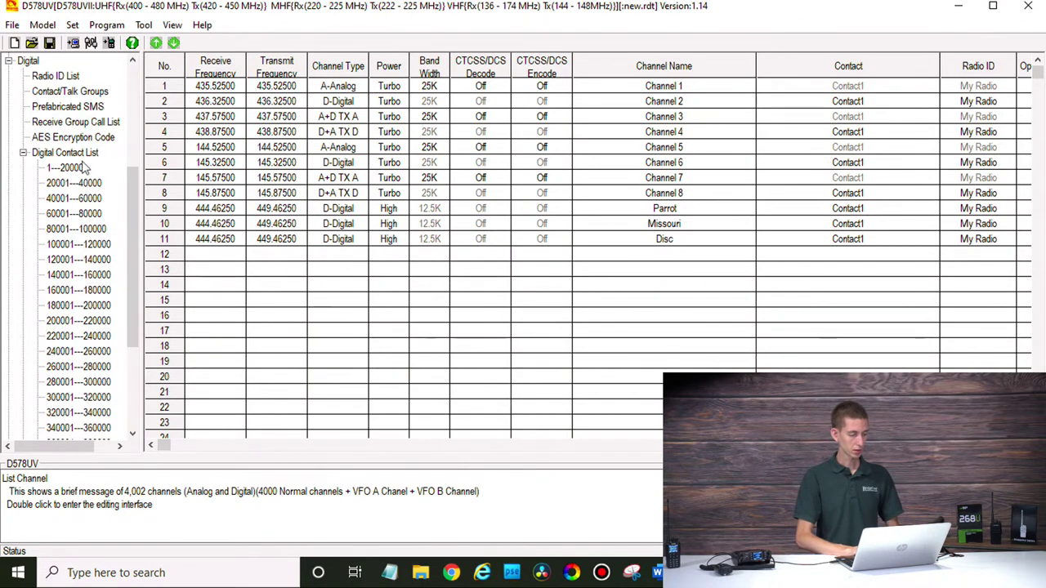
pyautogui.click(78, 95)
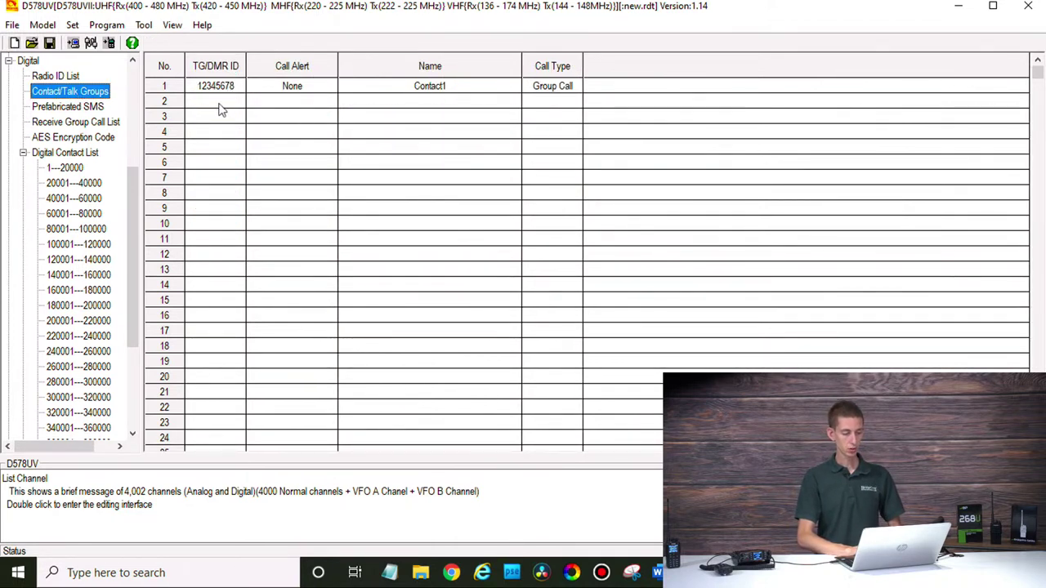
pyautogui.doubleClick(234, 90)
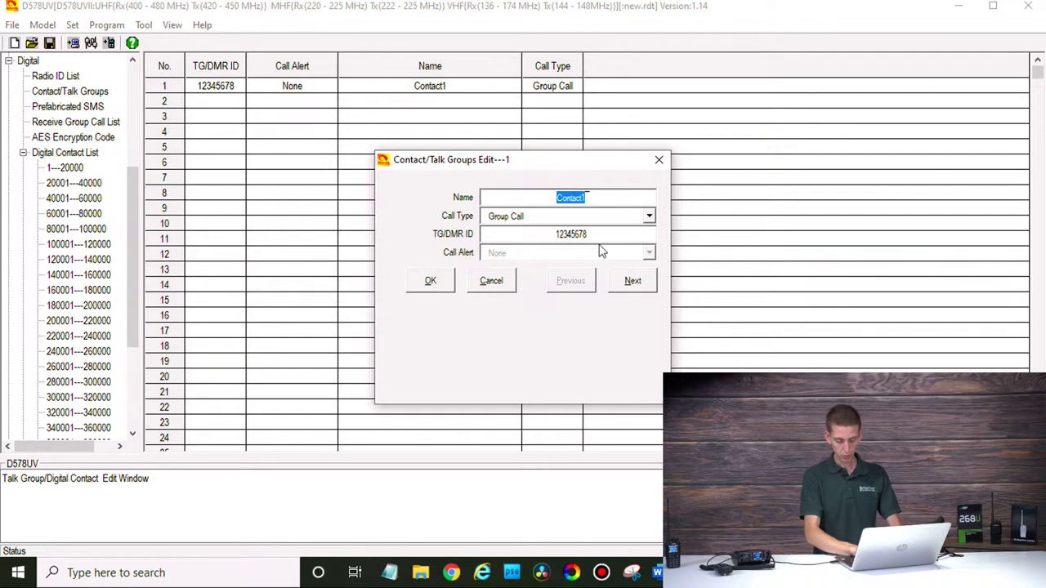
pyautogui.write('Missour')
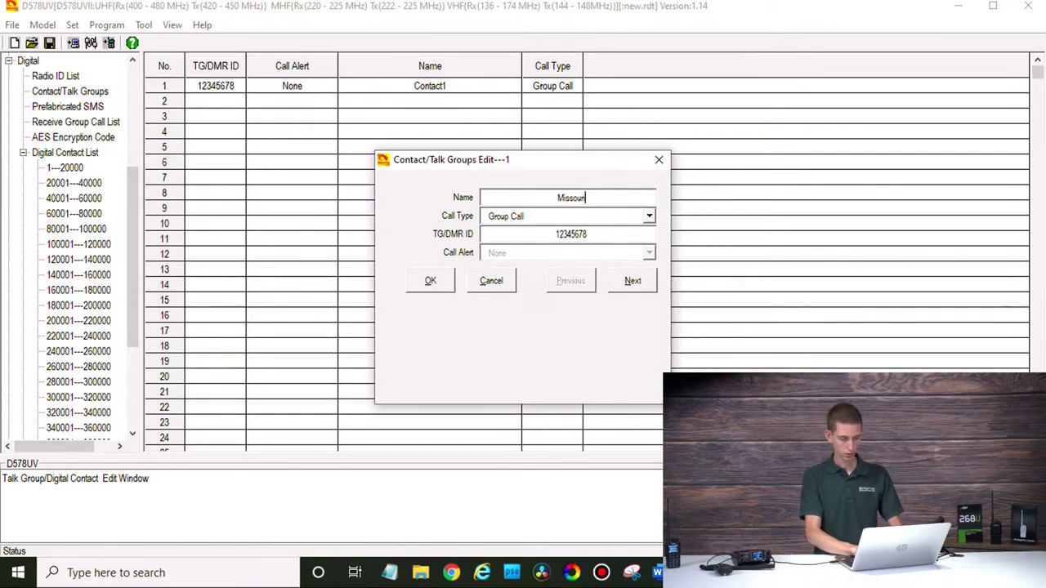
pyautogui.write('i')
pyautogui.click(599, 217)
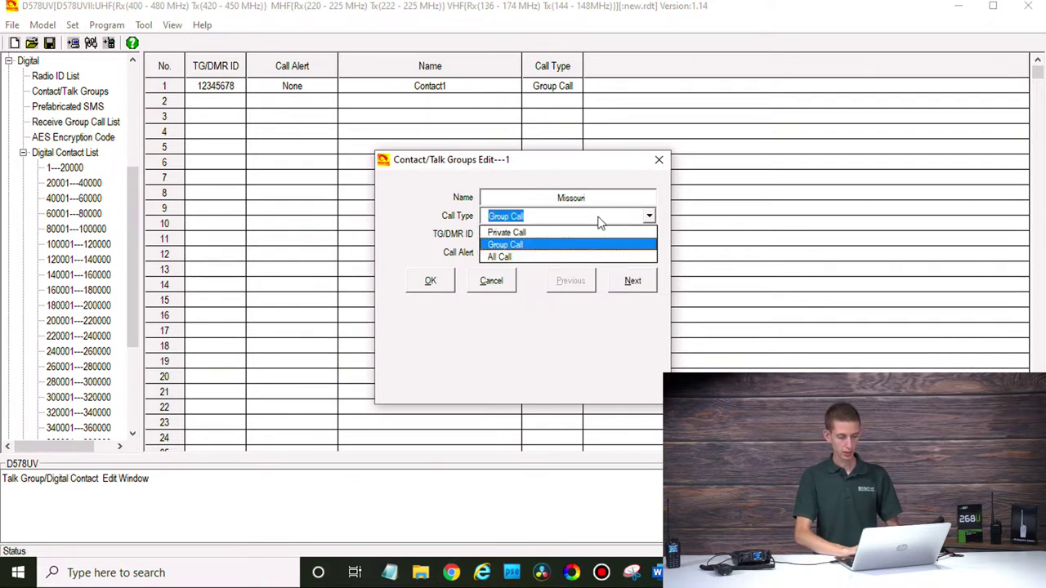
pyautogui.click(545, 246)
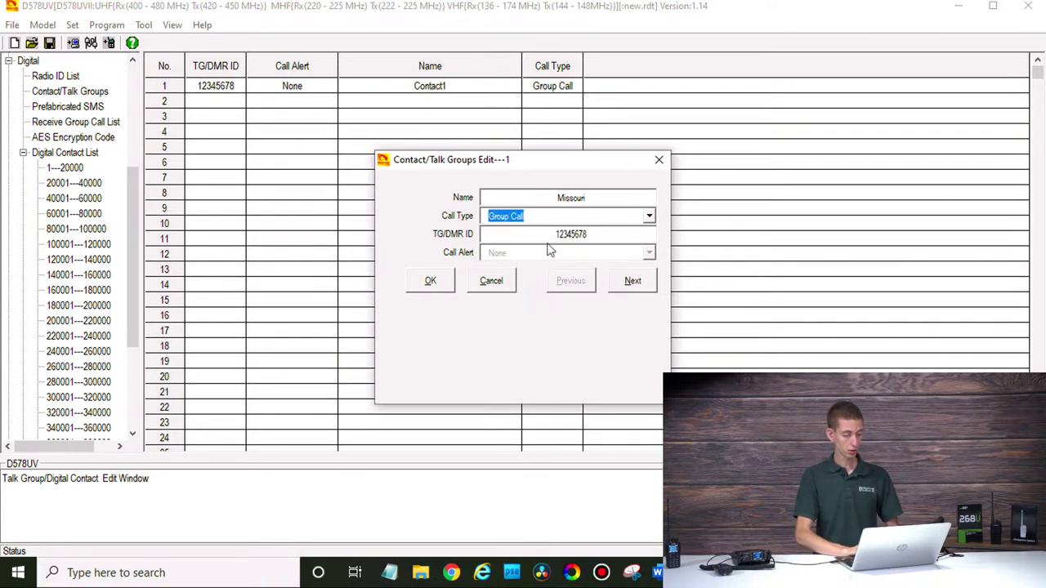
pyautogui.click(551, 237)
pyautogui.doubleClick(551, 237)
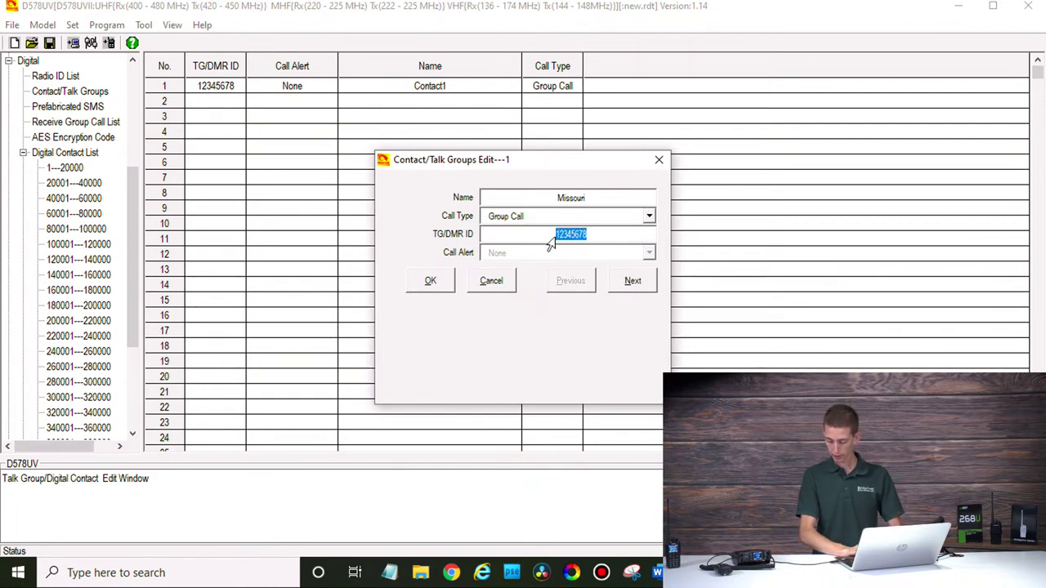
pyautogui.write('3129')
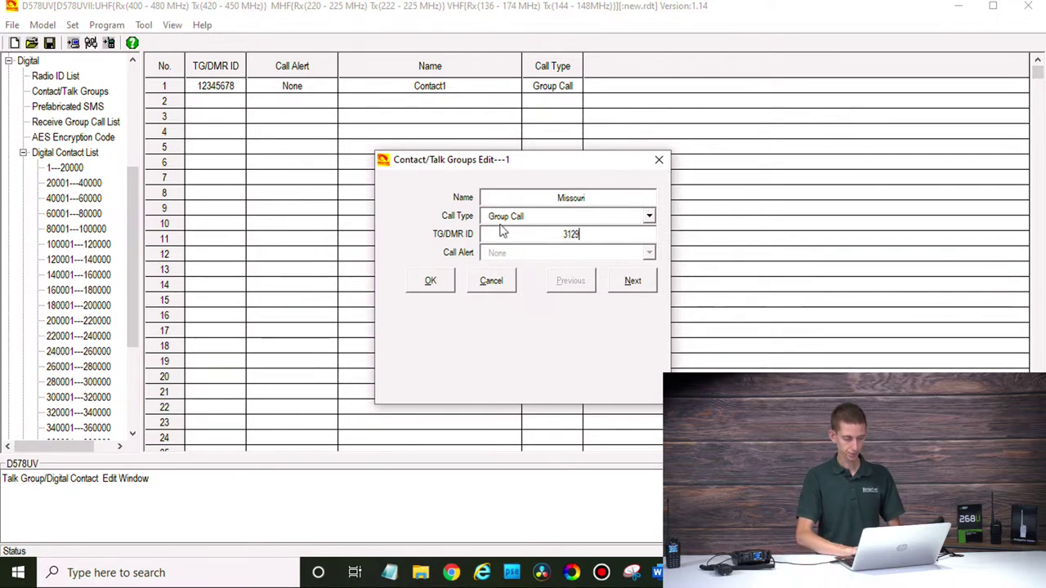
pyautogui.click(428, 282)
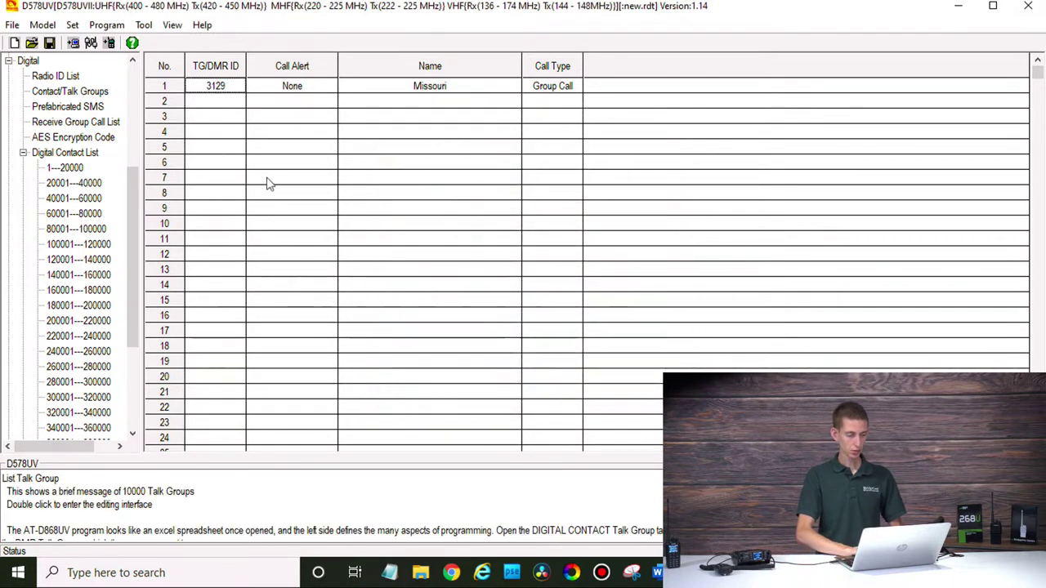
# - Set contact 2 to Parrot, a Private Call with ID 9990
pyautogui.doubleClick(219, 102)
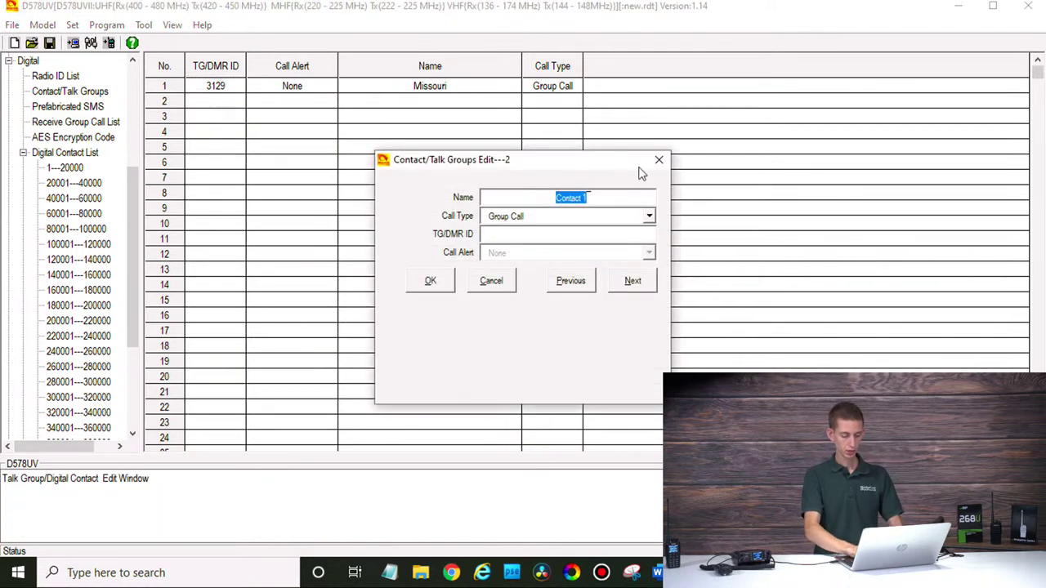
pyautogui.write('Parrot')
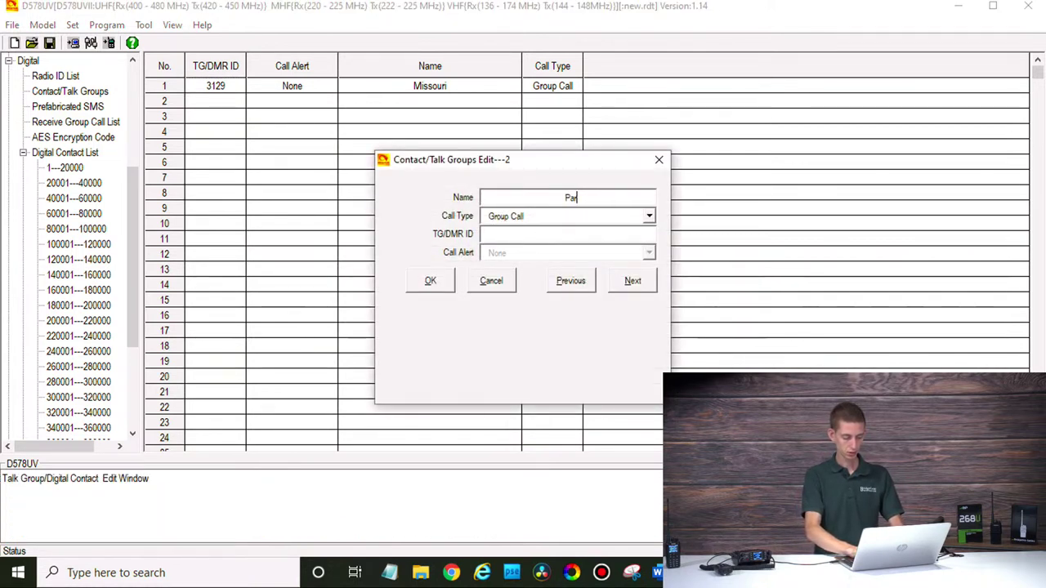
pyautogui.click(599, 217)
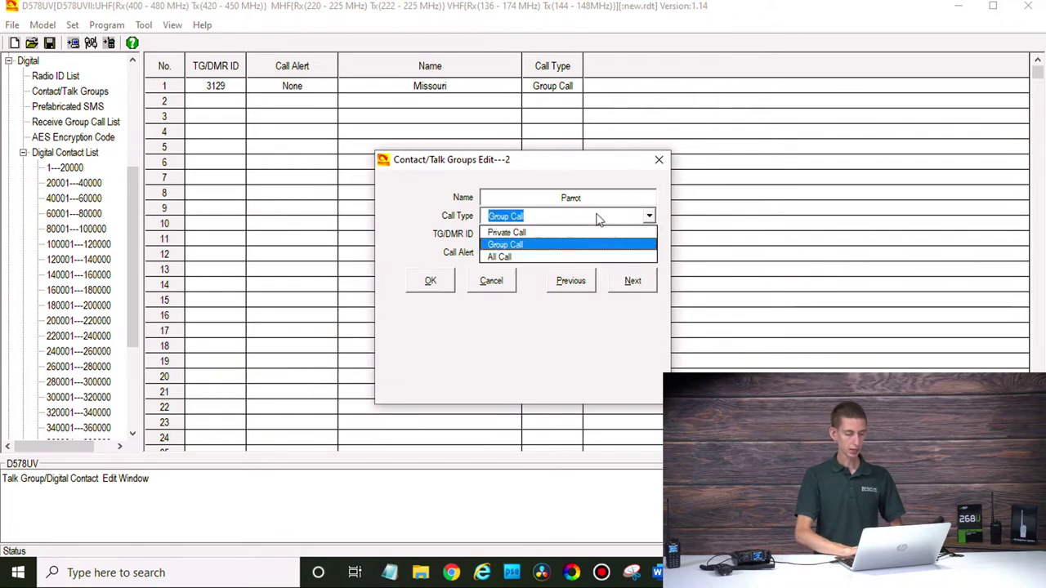
pyautogui.click(552, 236)
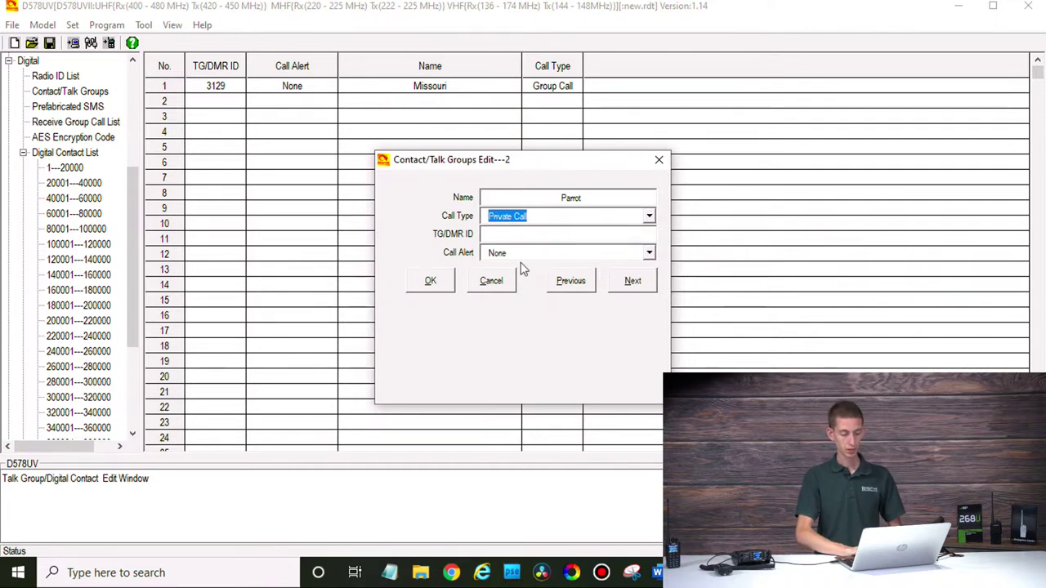
pyautogui.click(430, 284)
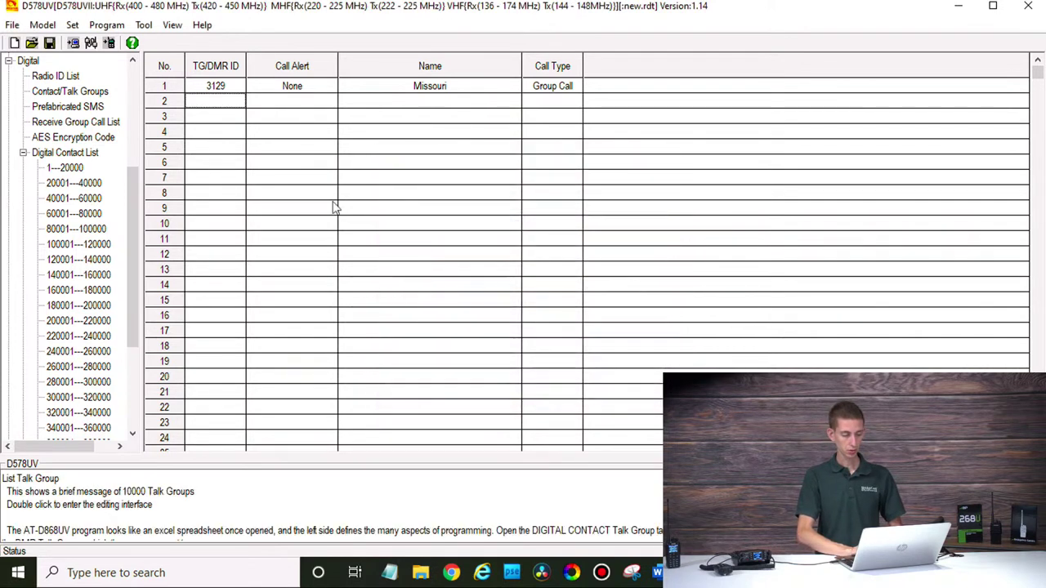
pyautogui.doubleClick(224, 102)
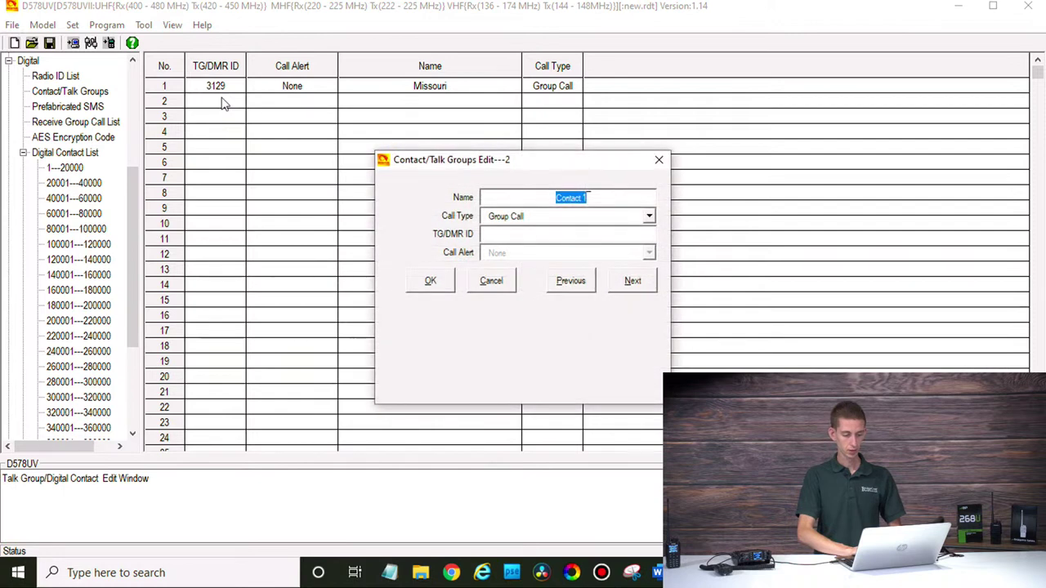
pyautogui.write('Par')
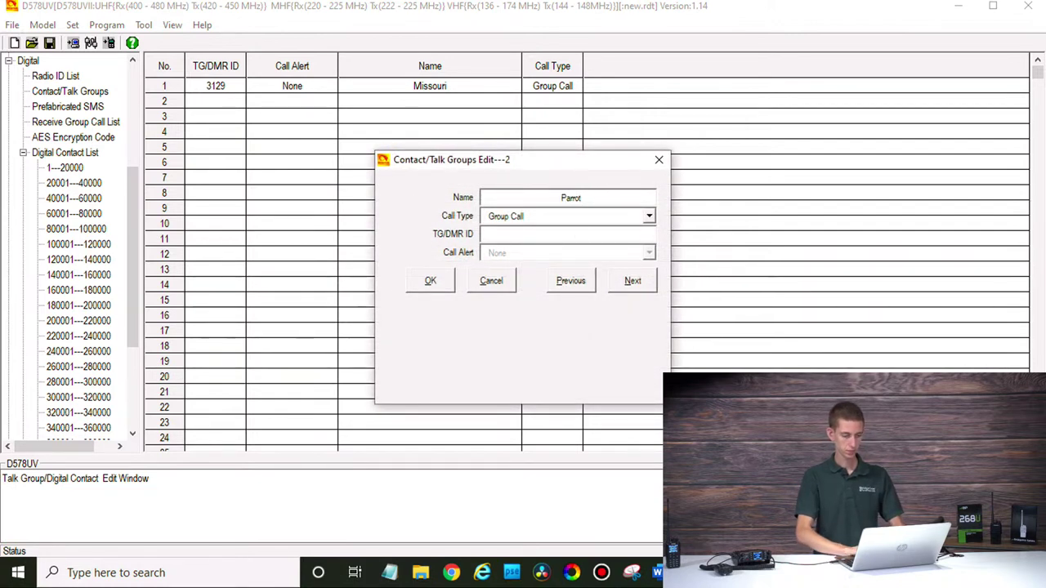
pyautogui.write('rot')
pyautogui.click(572, 217)
pyautogui.click(567, 229)
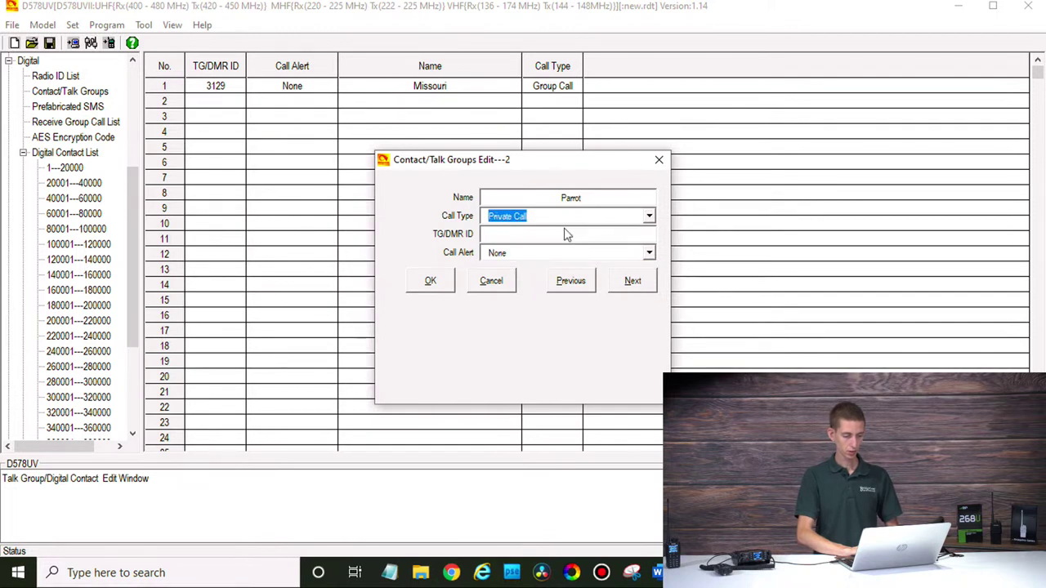
pyautogui.click(525, 238)
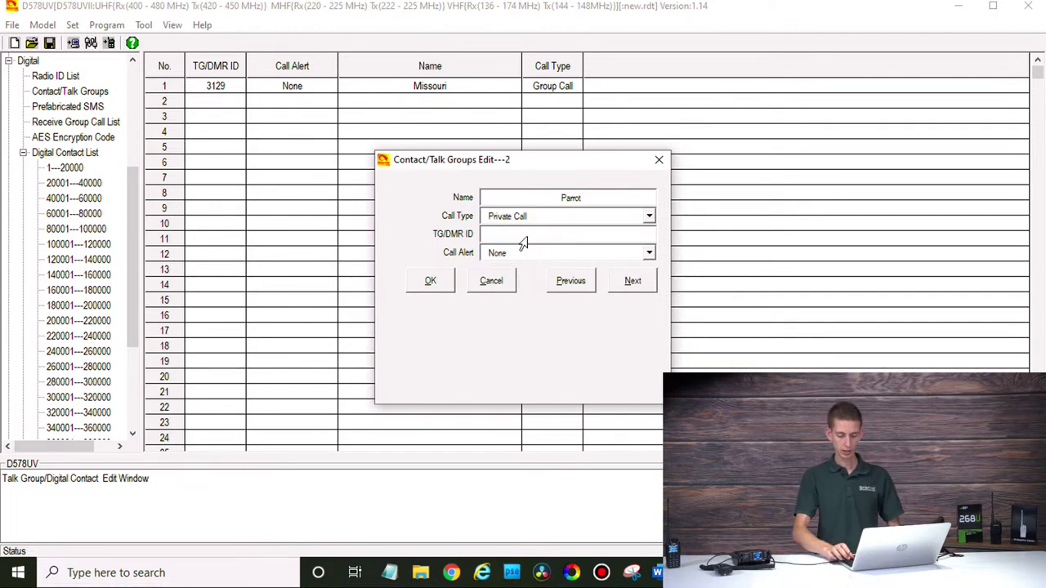
pyautogui.write('99')
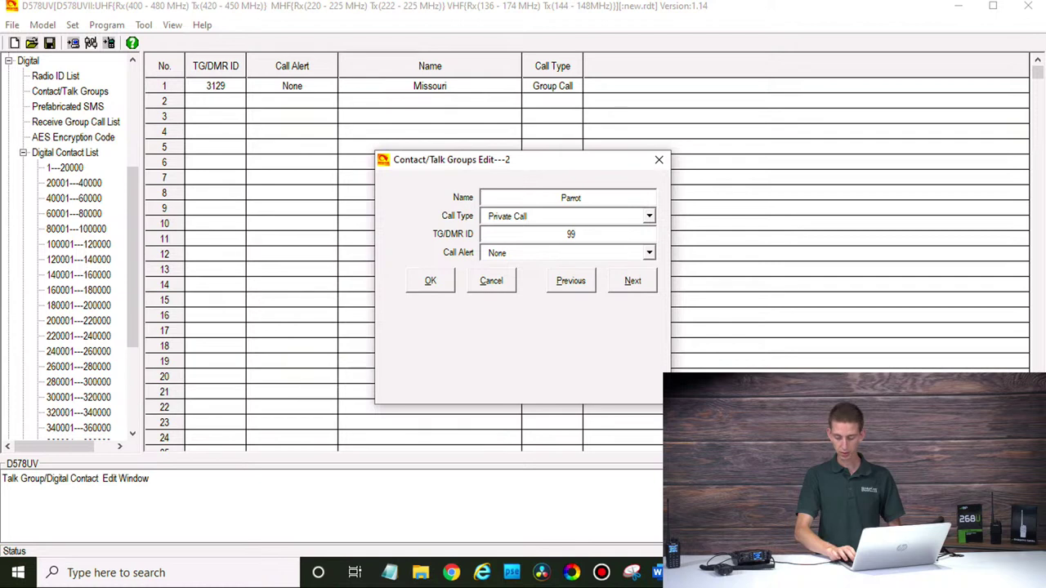
pyautogui.write('90')
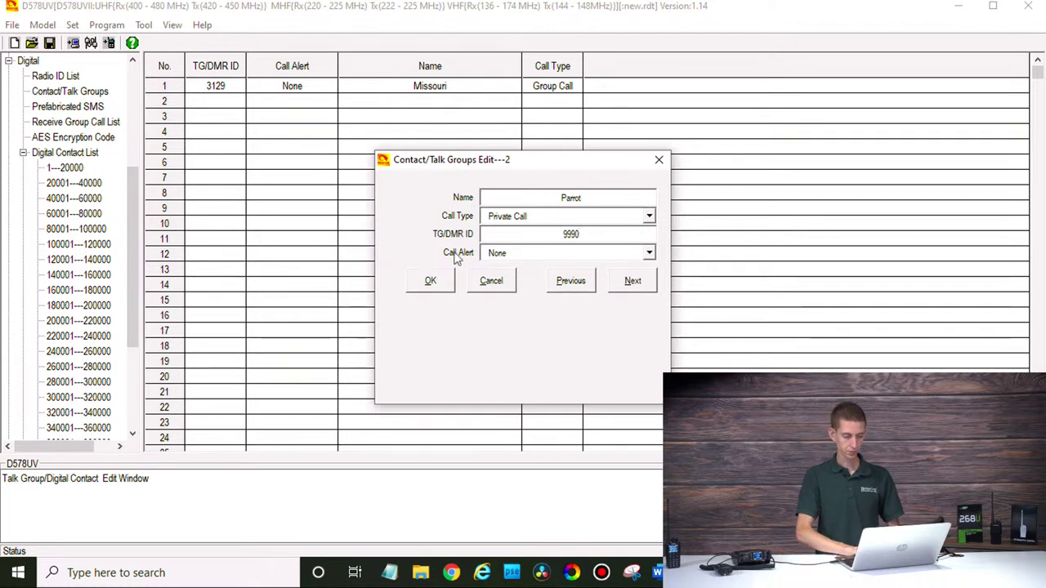
pyautogui.click(426, 282)
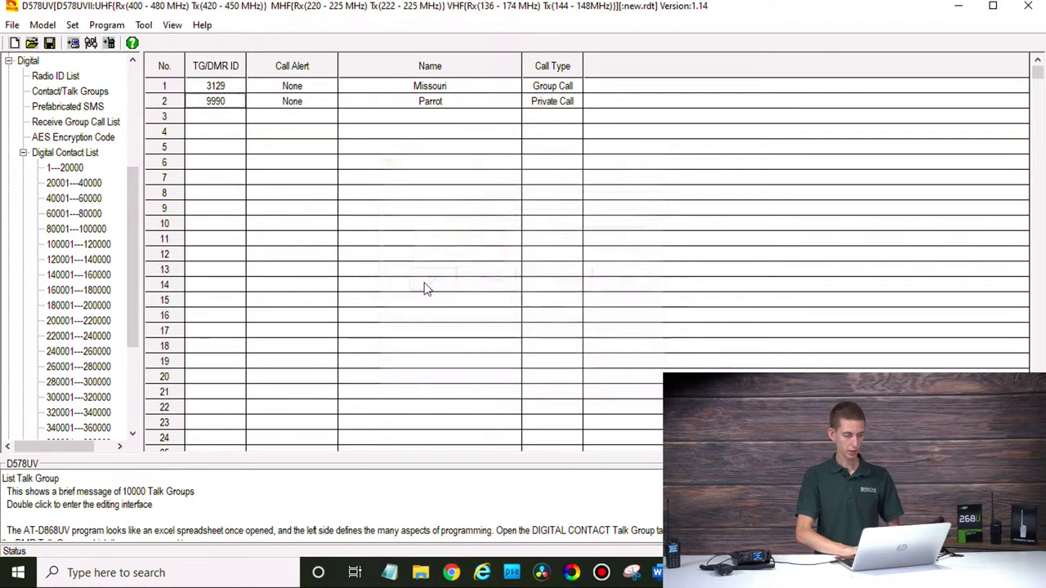
# - Begin a row-3 contact named Disc with call type Group Call
pyautogui.doubleClick(200, 118)
pyautogui.write('Disc')
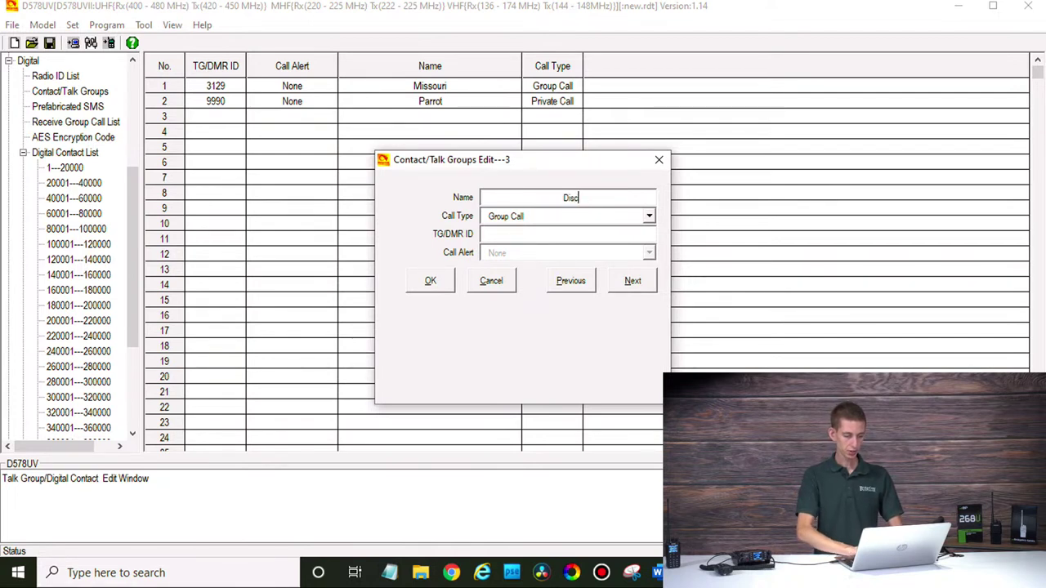
pyautogui.click(523, 218)
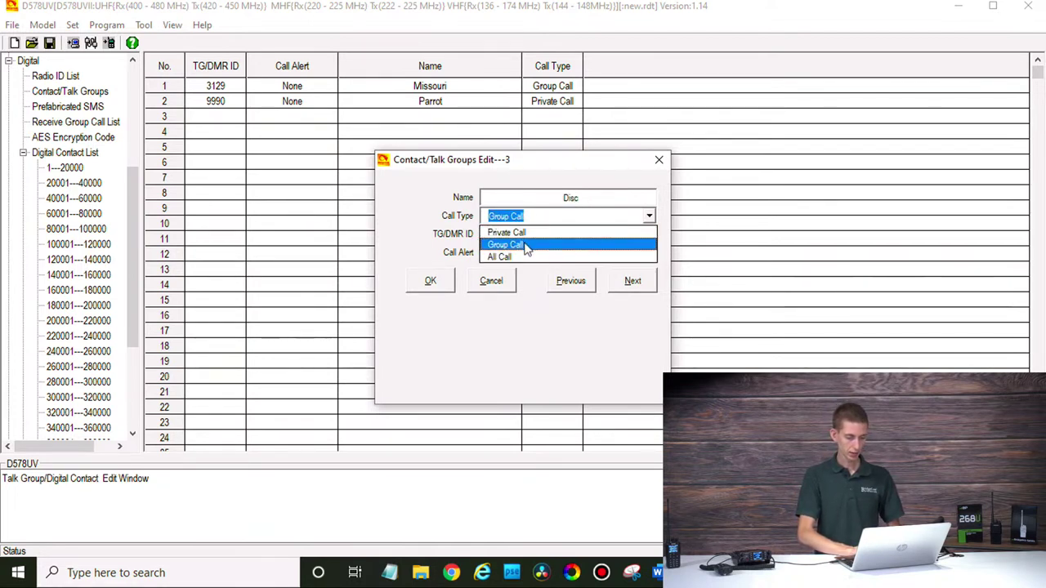
pyautogui.click(527, 246)
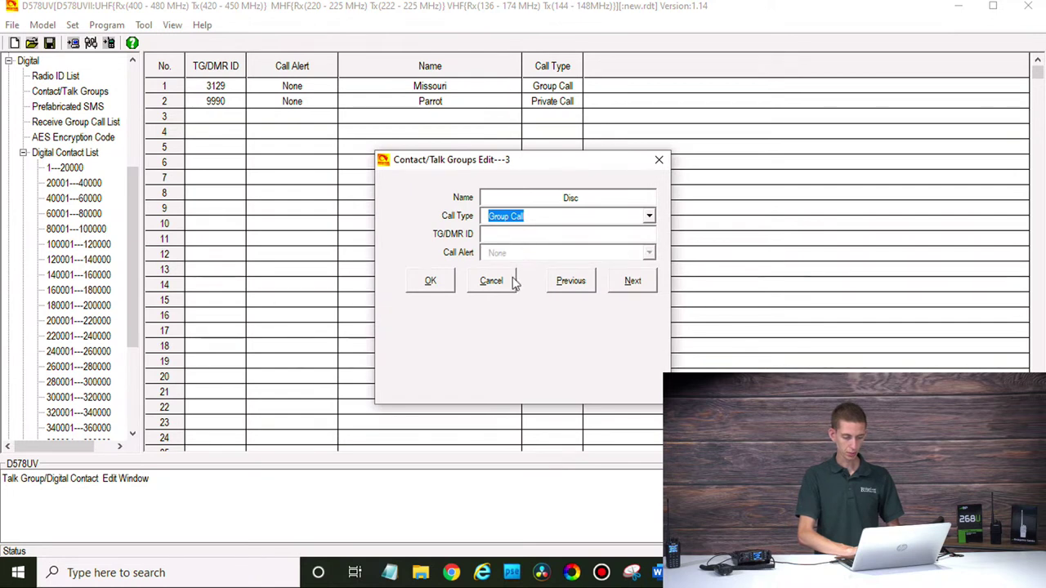
pyautogui.click(428, 283)
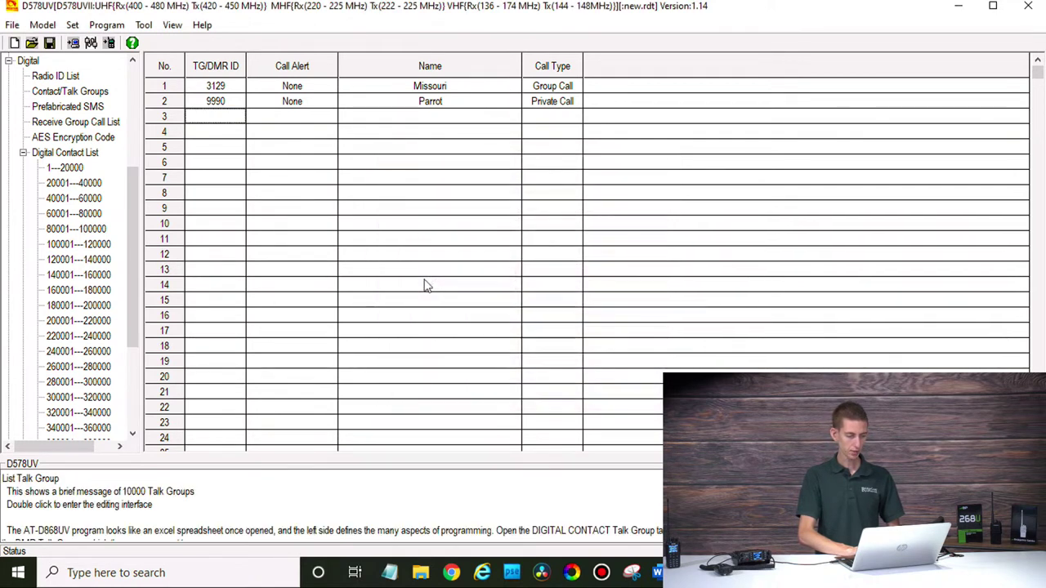
# - Re-enter the row-3 contact as Disc with TG/DMR ID 4000 and confirm it
pyautogui.doubleClick(210, 119)
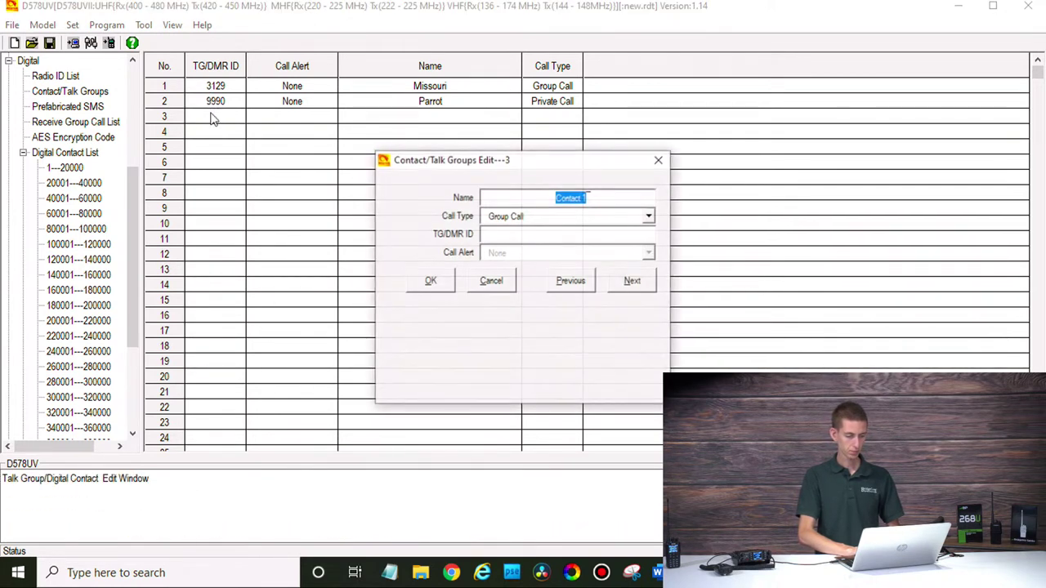
pyautogui.click(512, 234)
pyautogui.click(543, 201)
pyautogui.doubleClick(543, 204)
pyautogui.write('Disc')
pyautogui.click(523, 236)
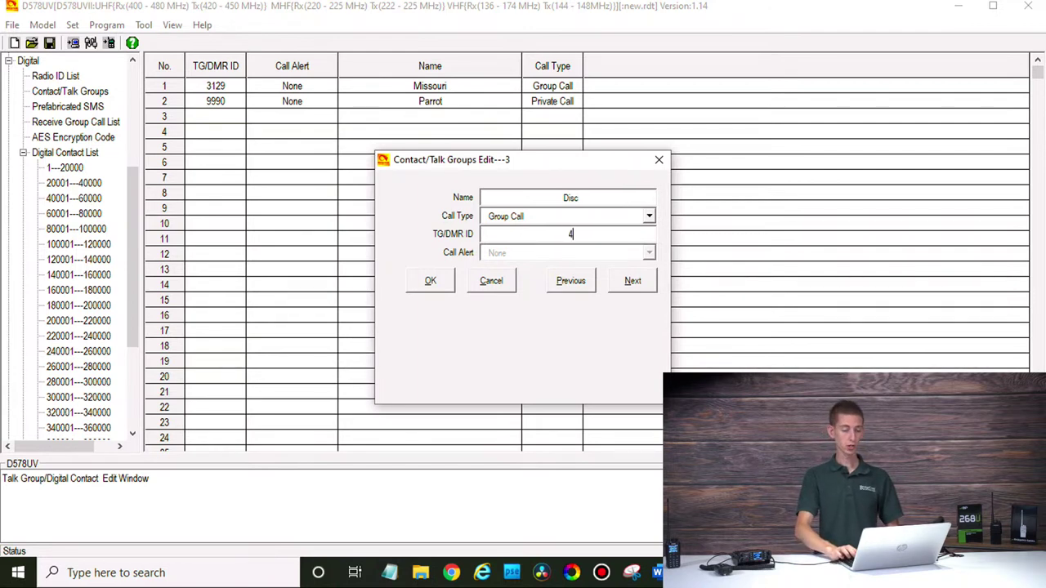
pyautogui.write('4000')
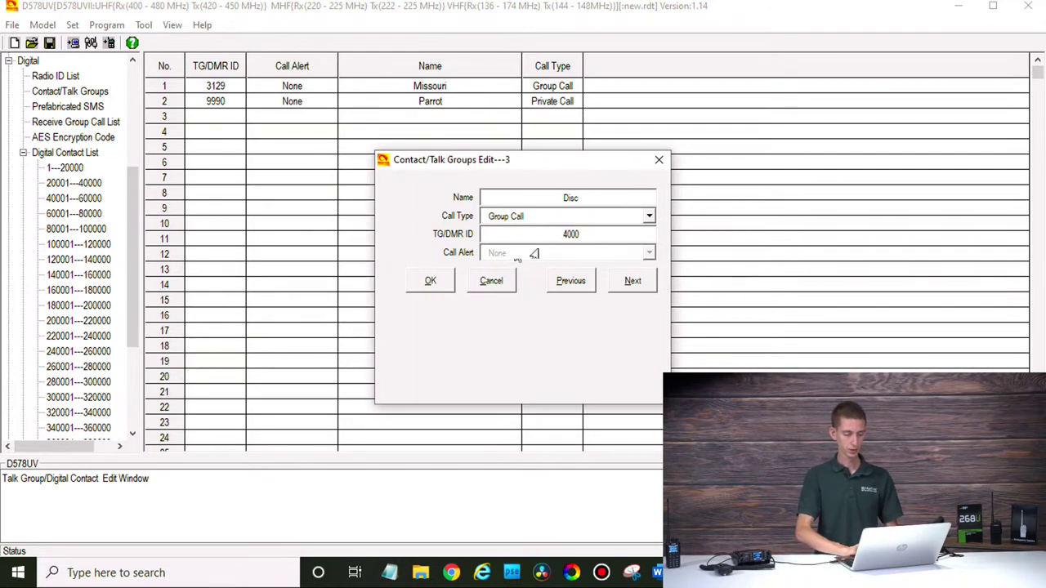
pyautogui.click(431, 280)
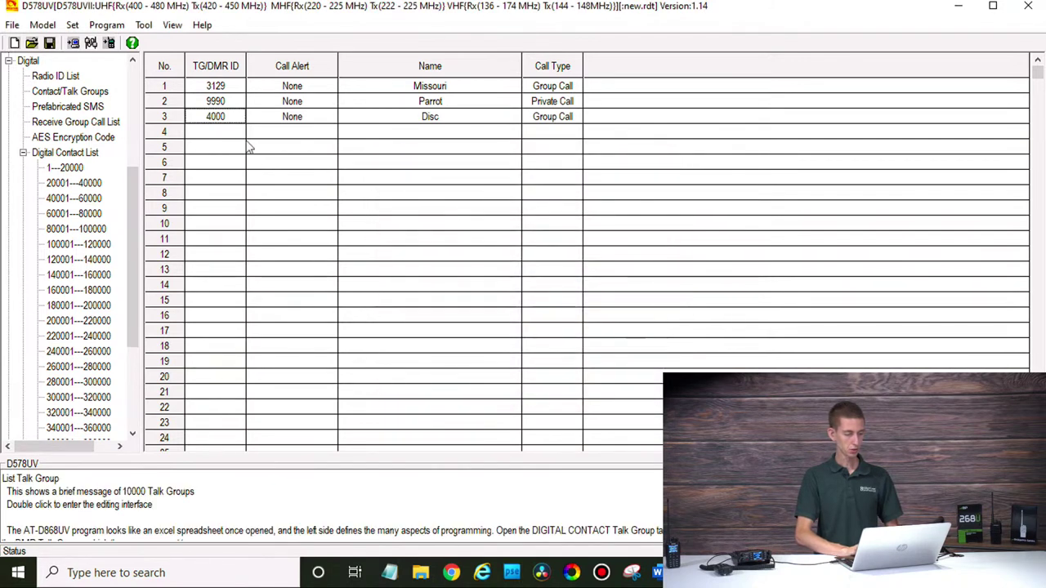
# - Return to Common Setting > Channel to list all eleven channels
pyautogui.scroll(5, 88, 113)
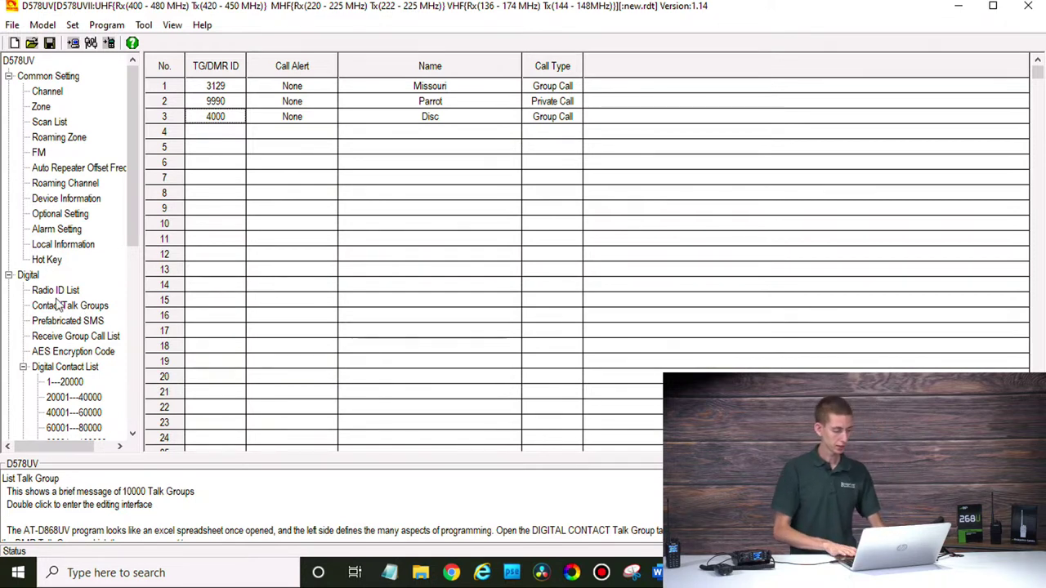
pyautogui.click(54, 95)
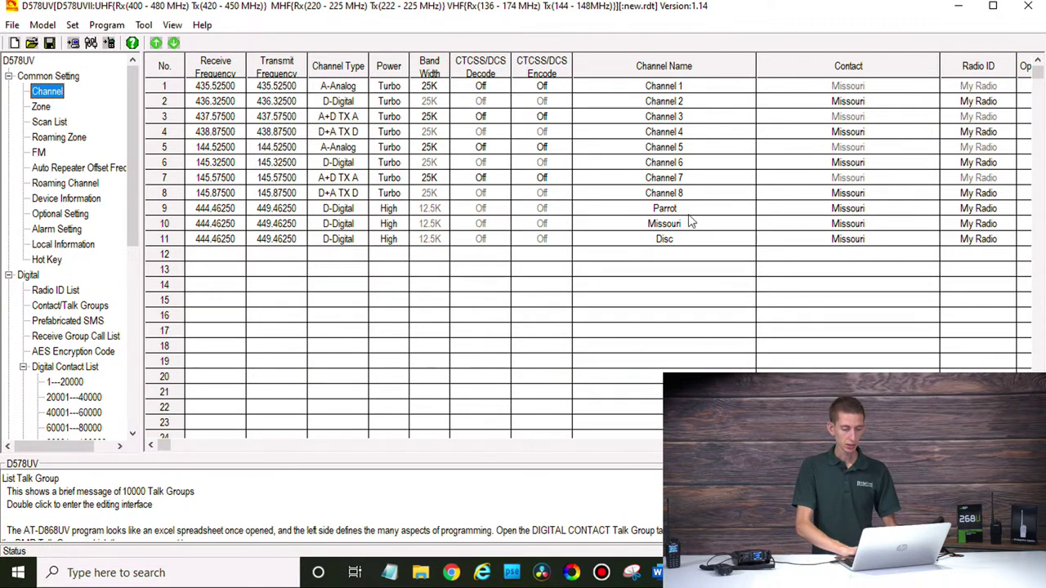
# - Assign the Parrot contact to channel 9 Parrot
pyautogui.doubleClick(788, 214)
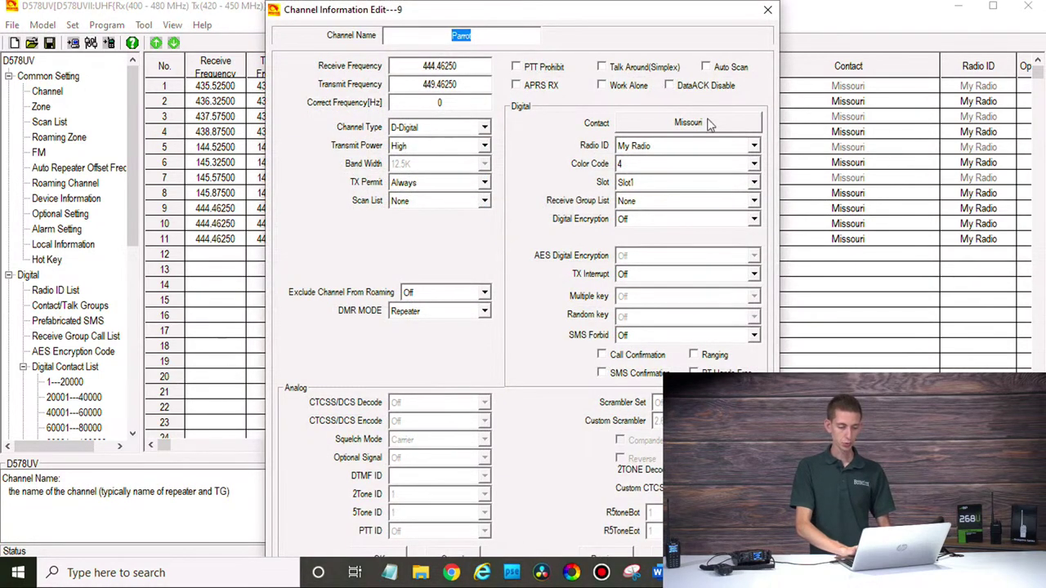
pyautogui.click(709, 123)
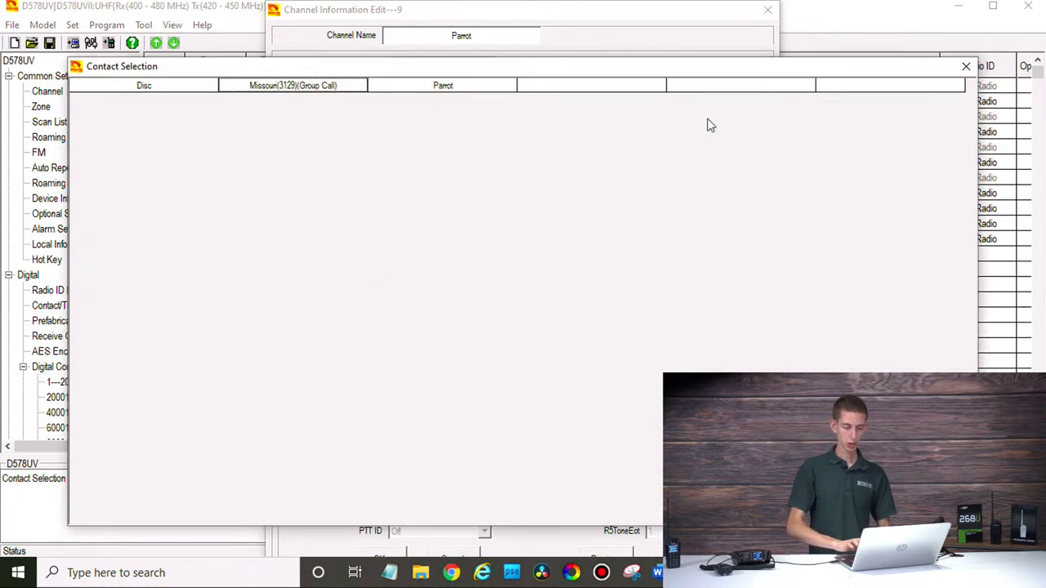
pyautogui.doubleClick(443, 88)
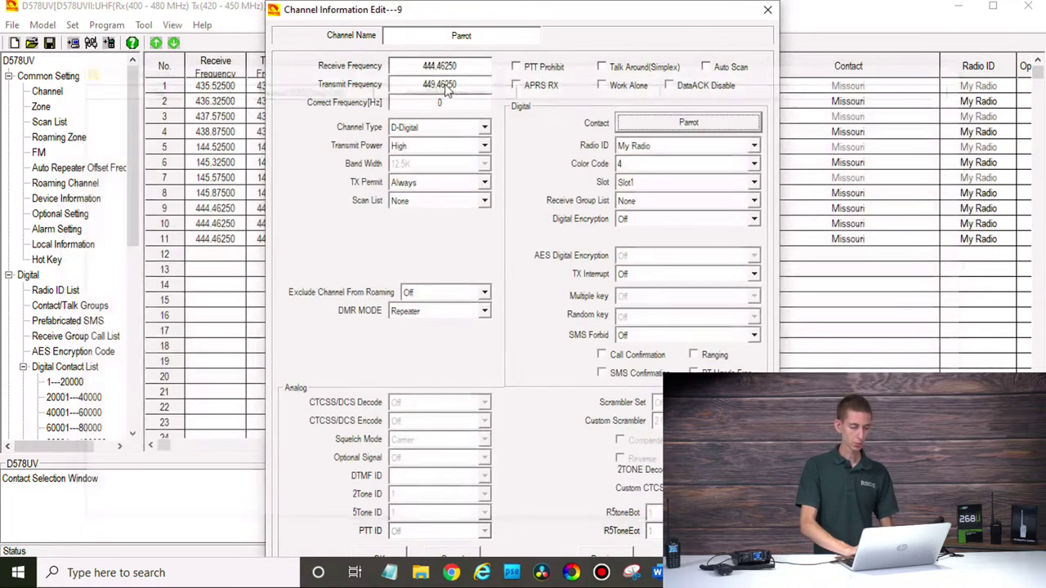
pyautogui.click(396, 554)
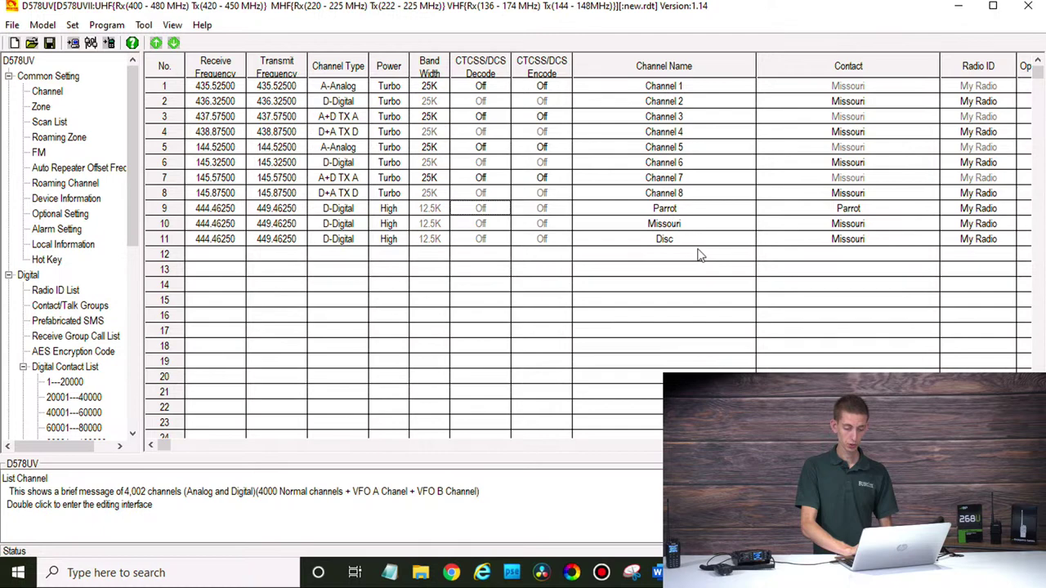
# - Assign the Disc contact to channel 11 Disc
pyautogui.doubleClick(809, 243)
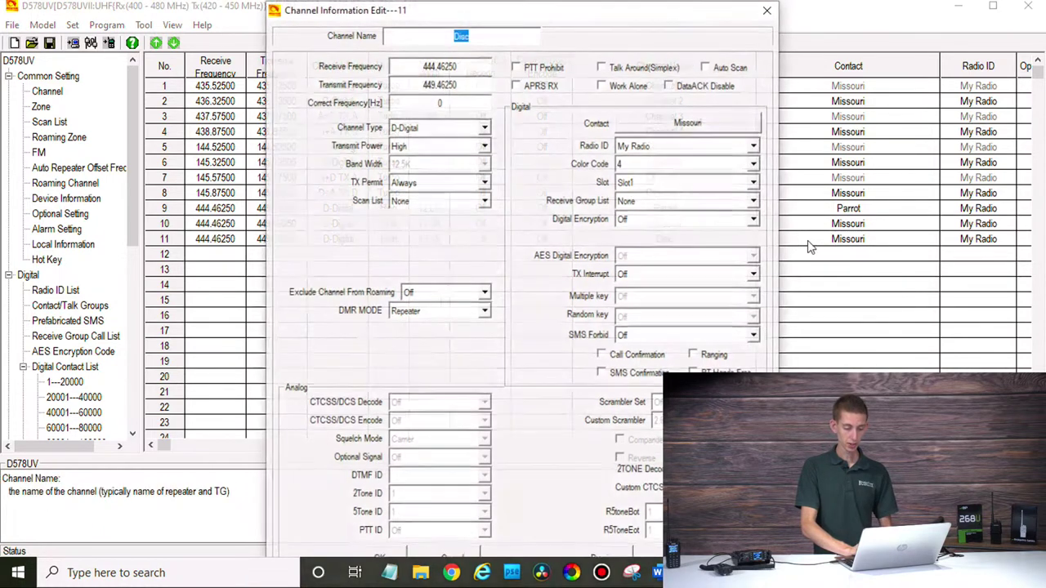
pyautogui.click(710, 126)
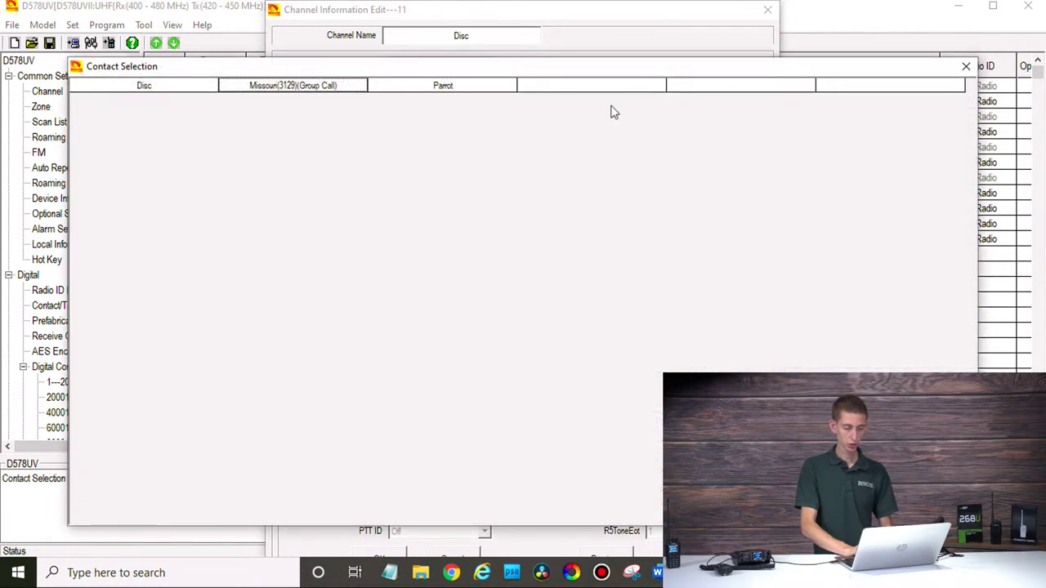
pyautogui.click(173, 90)
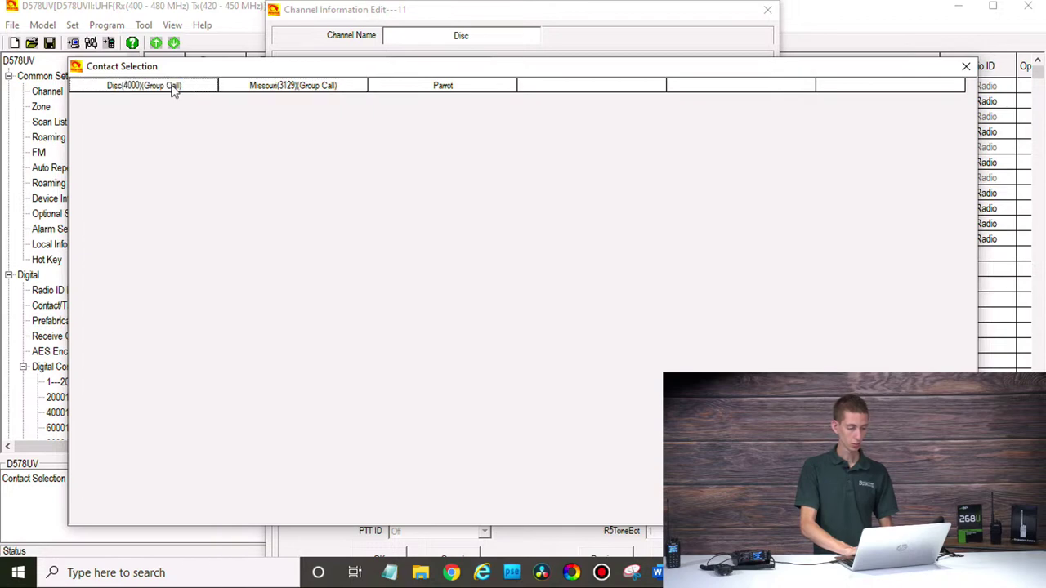
pyautogui.doubleClick(172, 90)
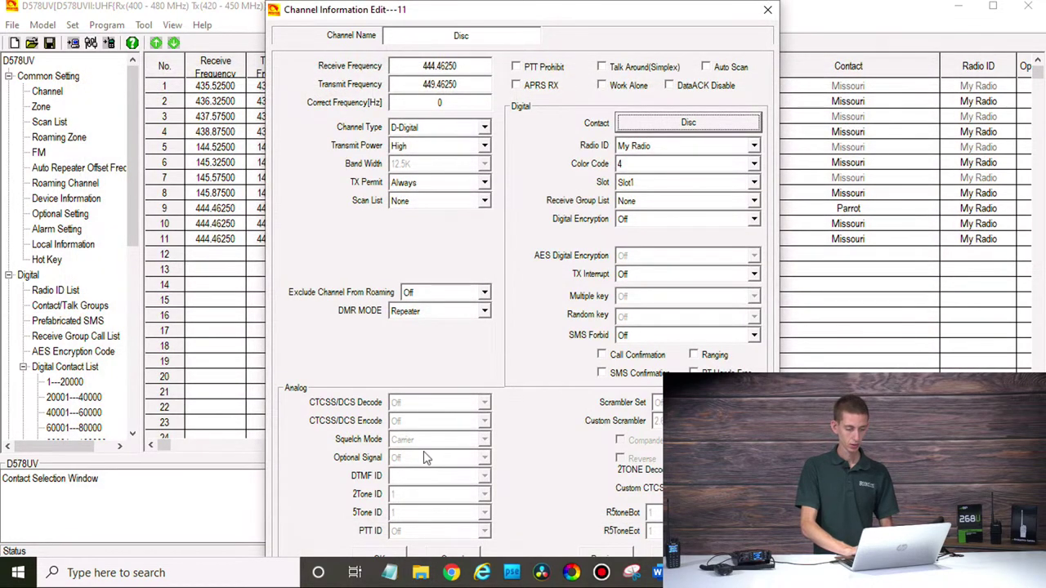
pyautogui.click(396, 557)
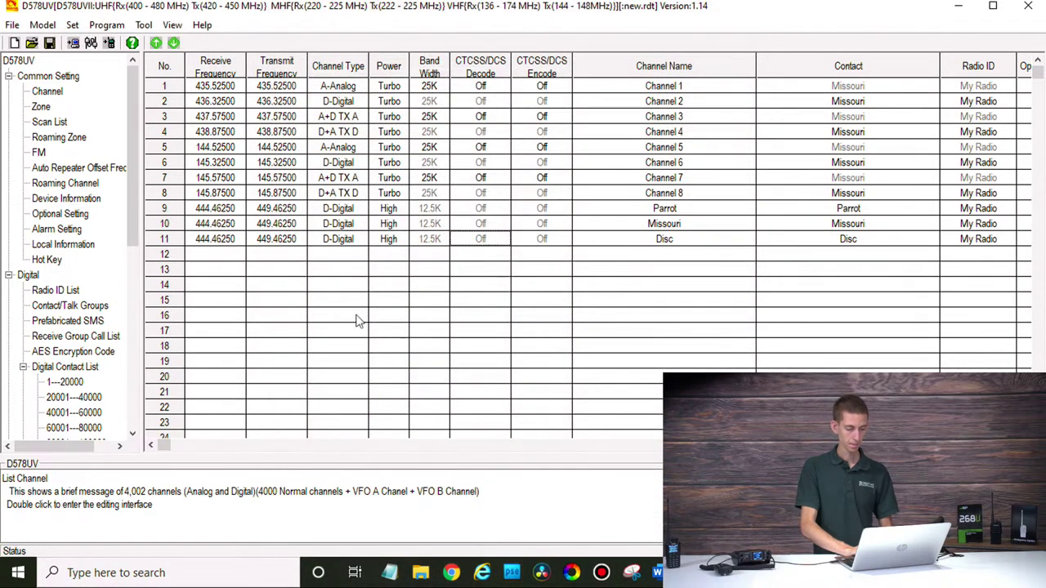
pyautogui.click(212, 255)
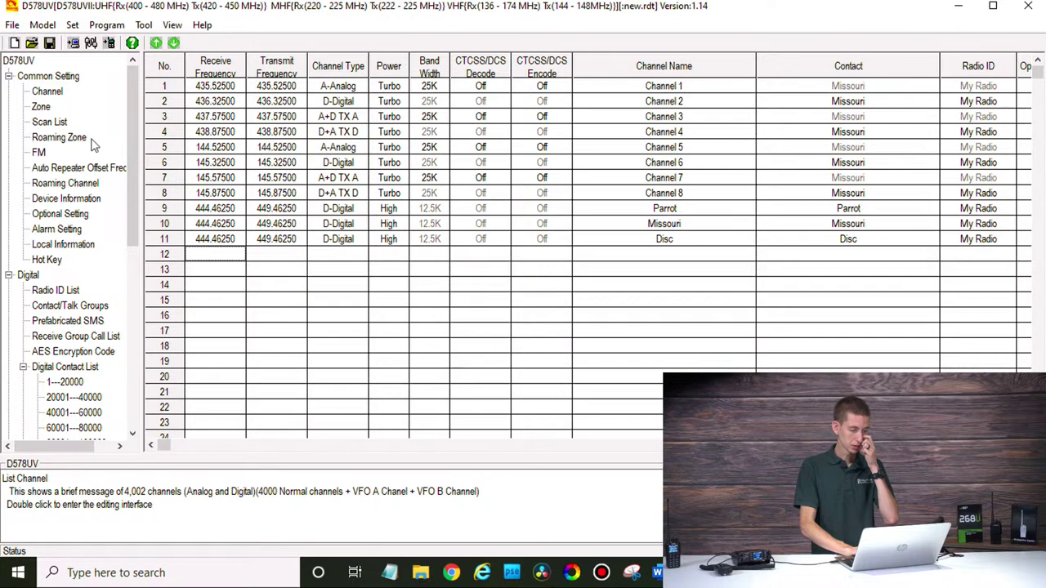
# - Create a second zone named KCI Repeater in the zone list
pyautogui.click(41, 107)
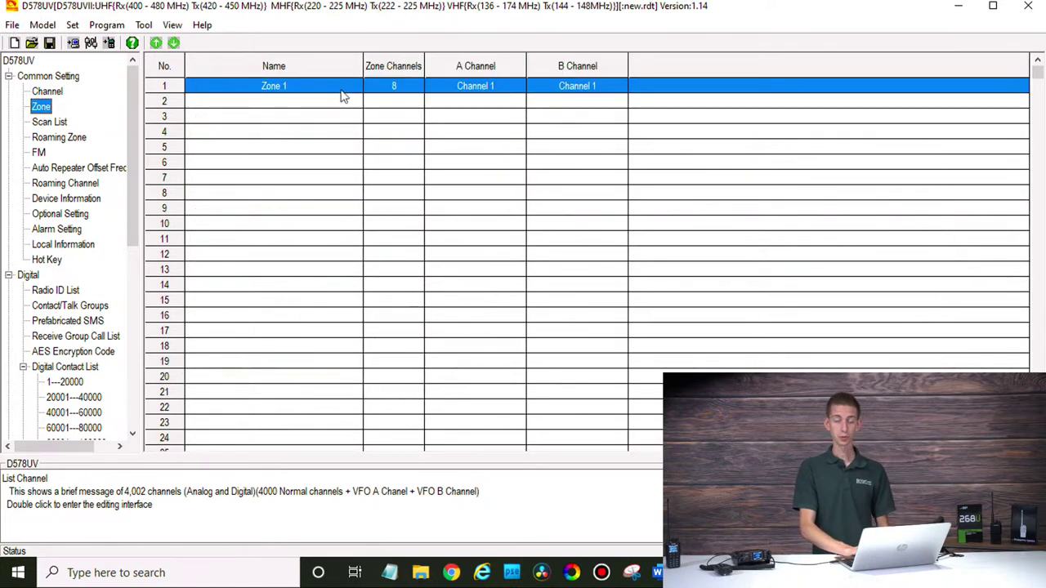
pyautogui.doubleClick(342, 92)
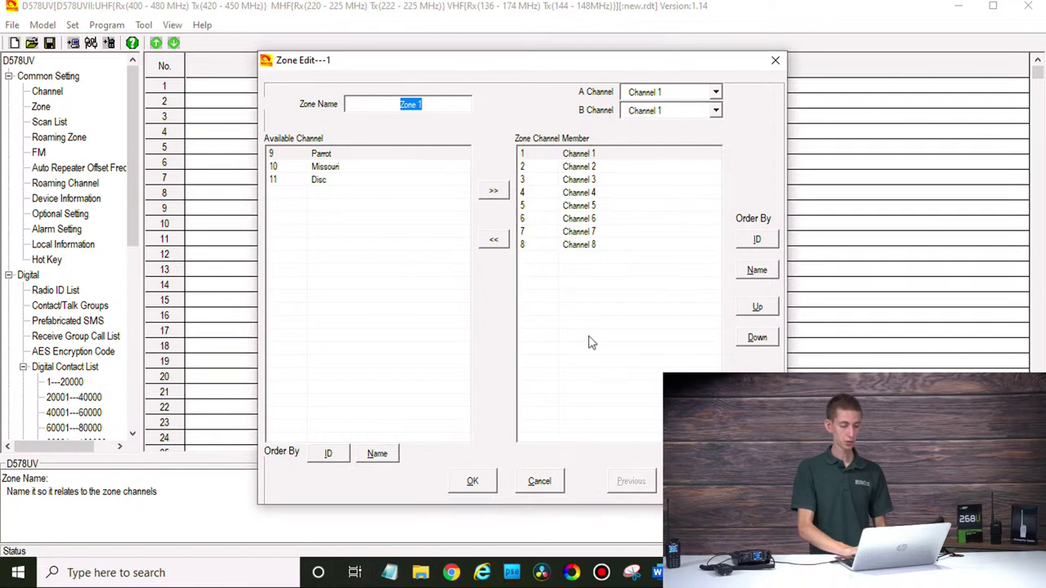
pyautogui.click(541, 481)
pyautogui.doubleClick(251, 101)
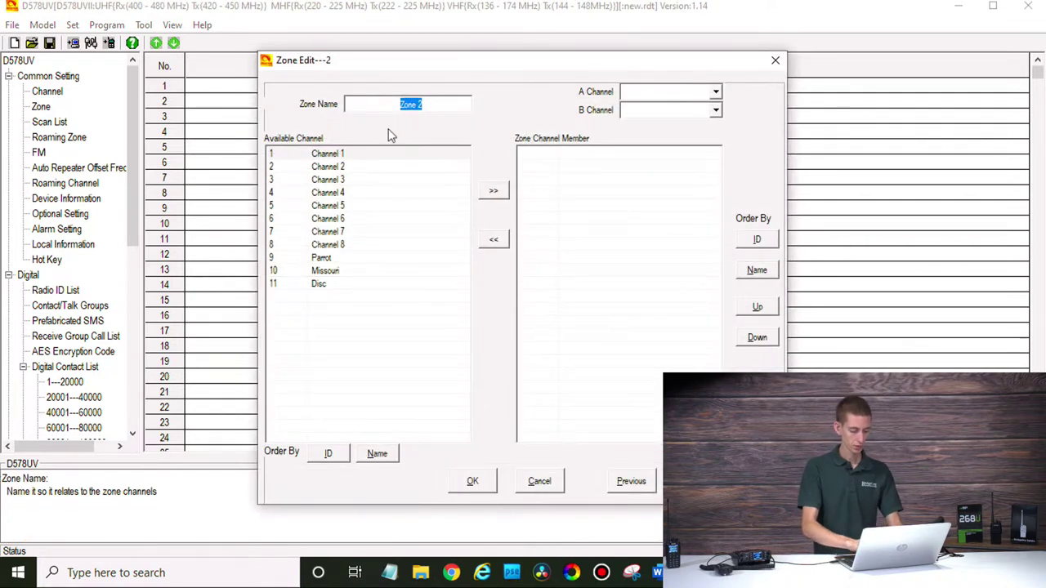
pyautogui.write('KCI Repeater')
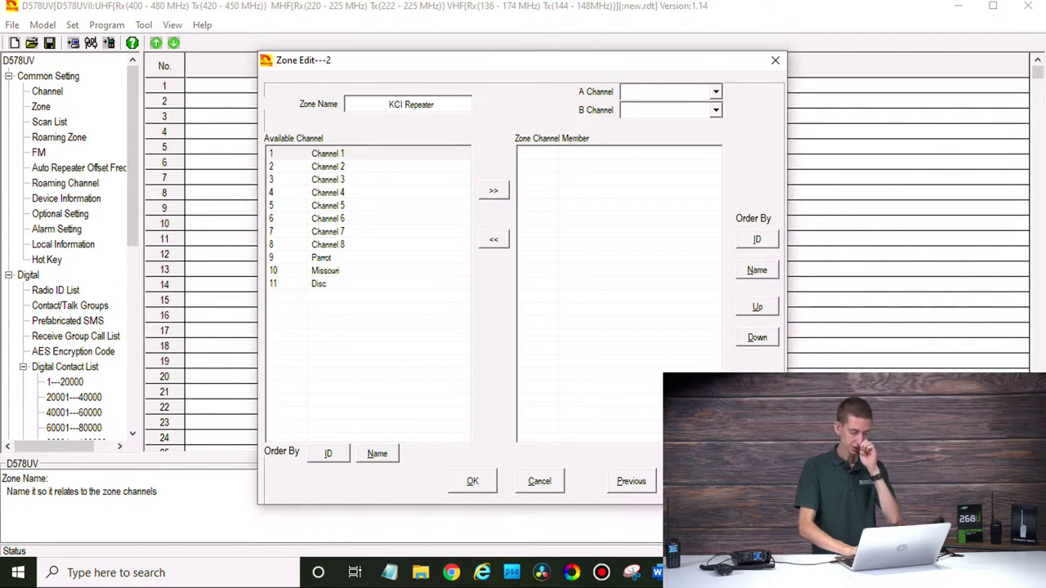
# - Add the Disc, Missouri and Parrot channels to the KCI Repeater zone
pyautogui.click(354, 284)
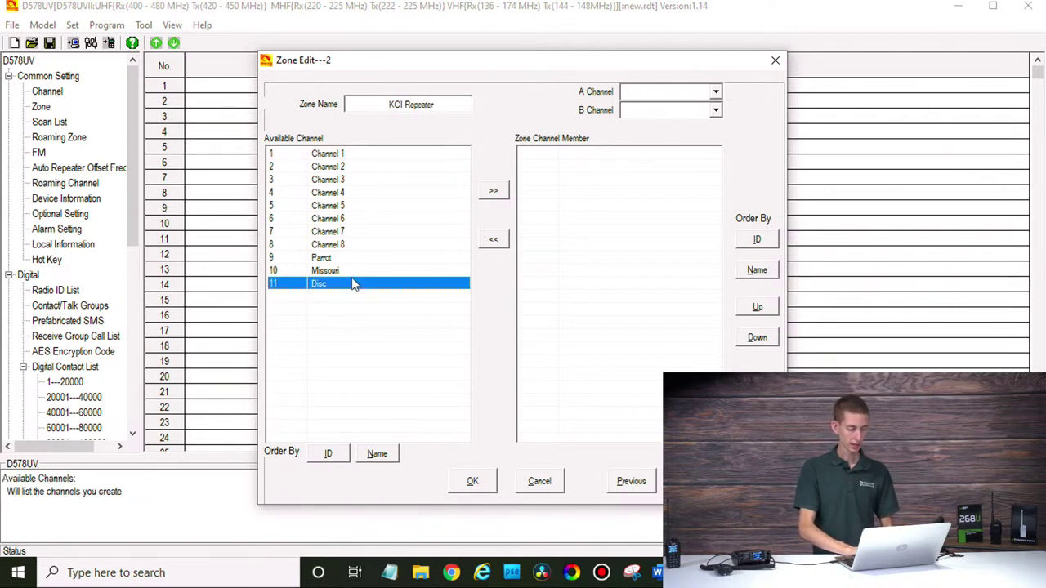
pyautogui.click(494, 191)
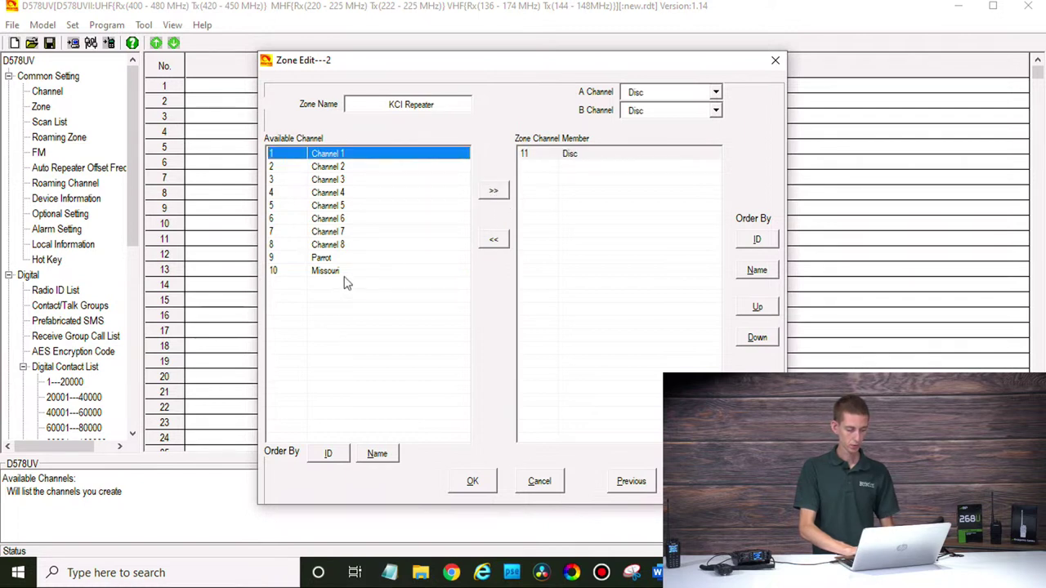
pyautogui.click(345, 275)
pyautogui.click(494, 190)
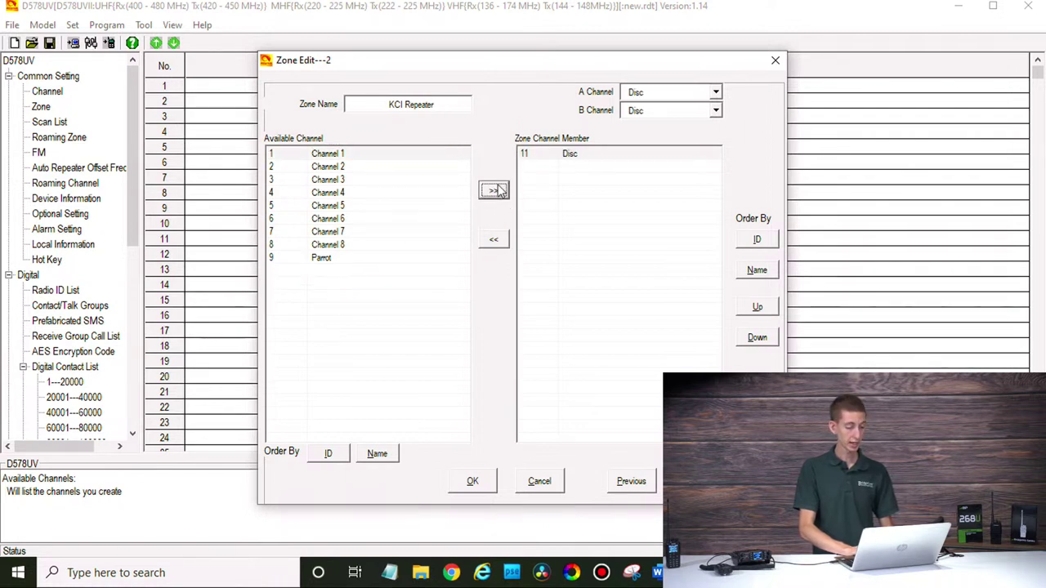
pyautogui.click(348, 260)
pyautogui.click(493, 190)
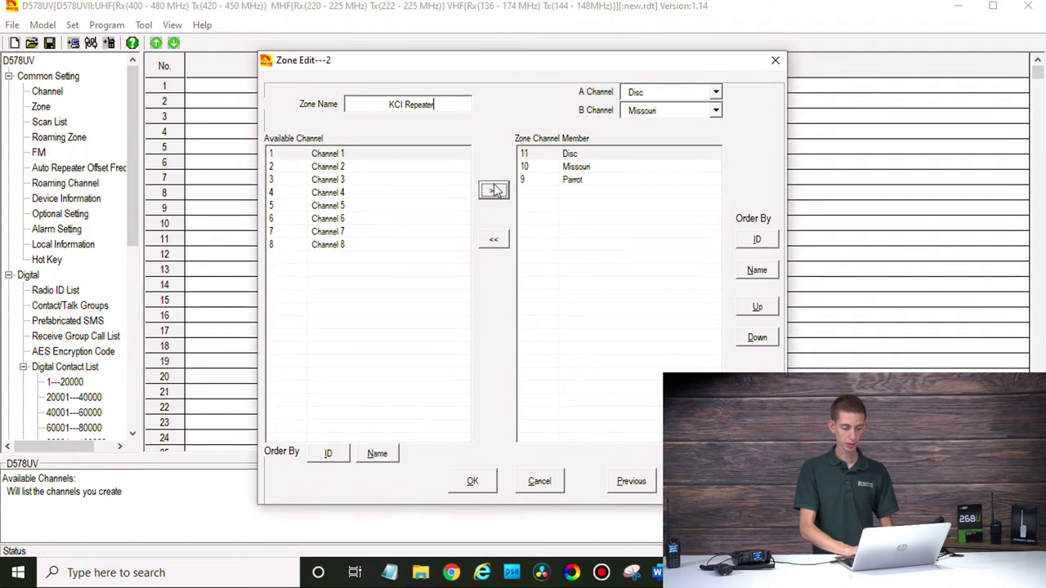
# - Set the zone's A channel to Parrot and B channel to Disc, then save it
pyautogui.click(654, 96)
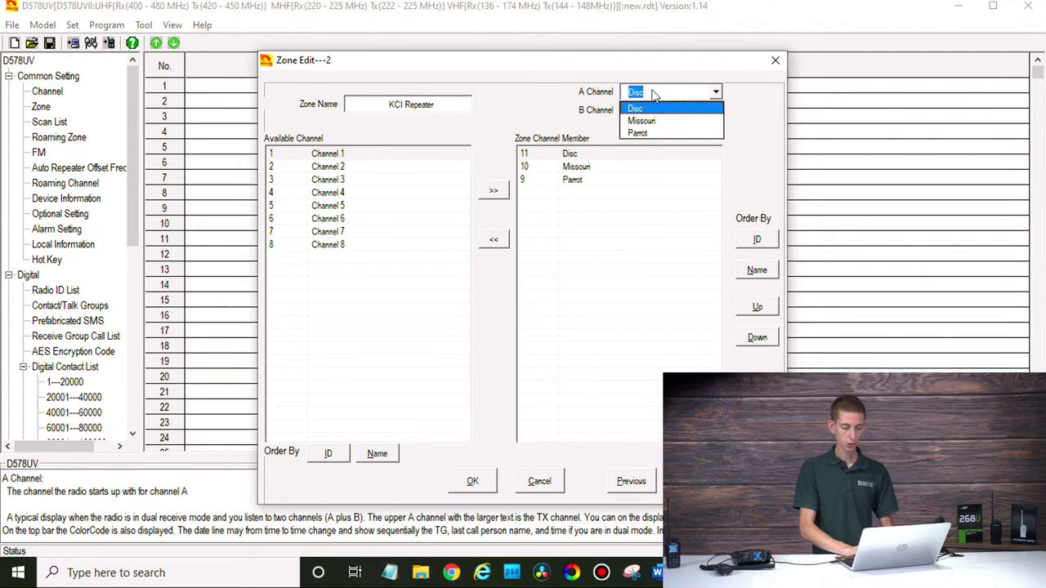
pyautogui.click(650, 133)
pyautogui.click(642, 114)
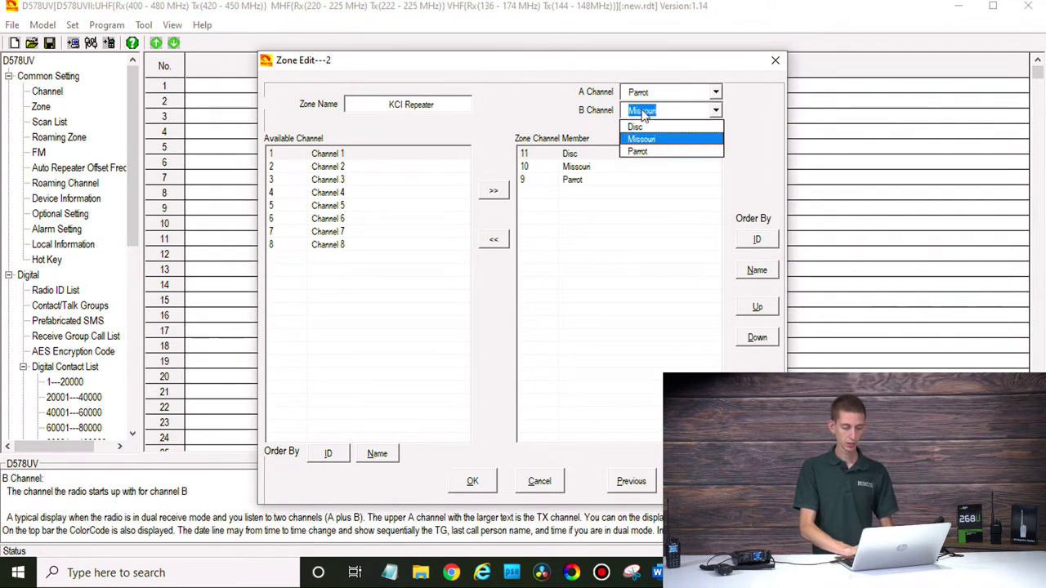
pyautogui.click(645, 129)
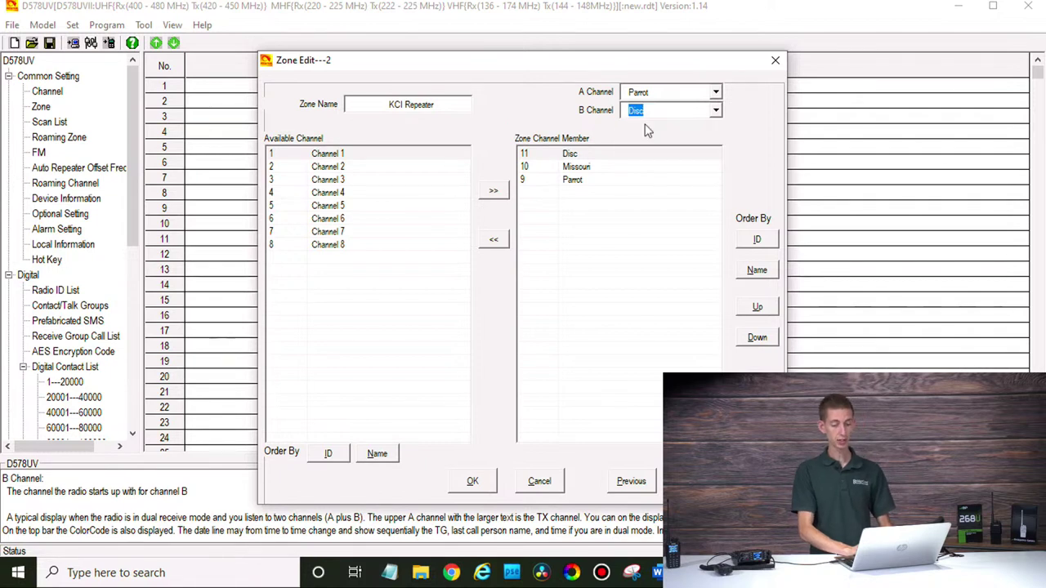
pyautogui.click(474, 483)
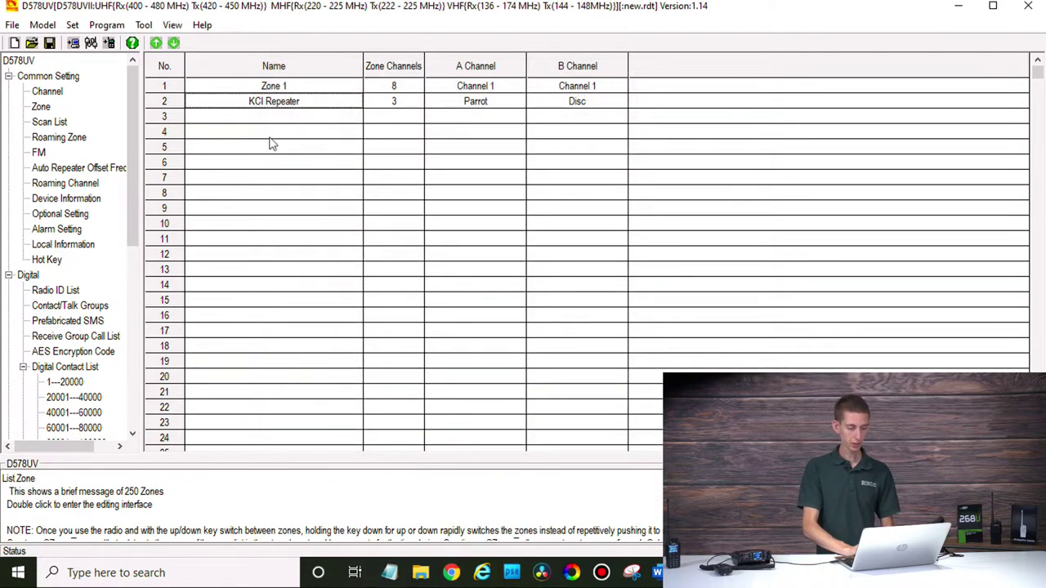
pyautogui.click(72, 213)
# - In Optional Setting's Work Mode page, set Display mode to Channel and Sub-Channel Mode to Off
pyautogui.doubleClick(73, 213)
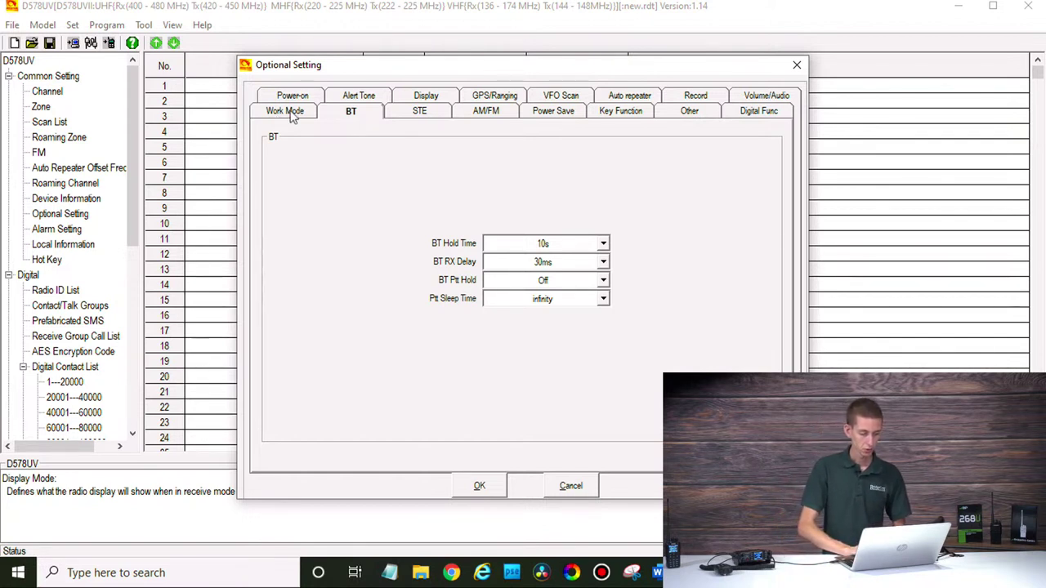
pyautogui.click(291, 111)
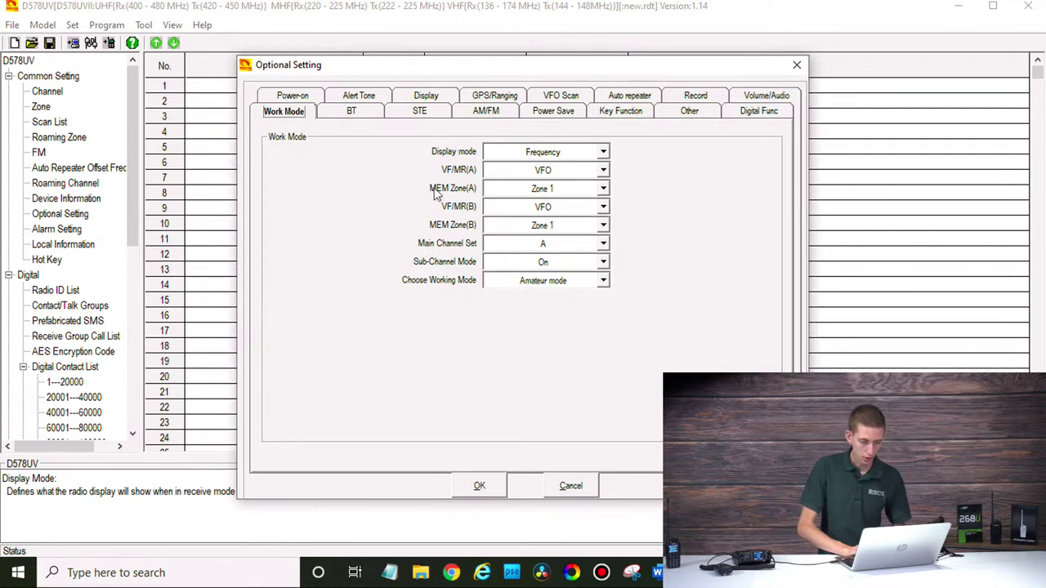
pyautogui.click(588, 159)
pyautogui.click(577, 169)
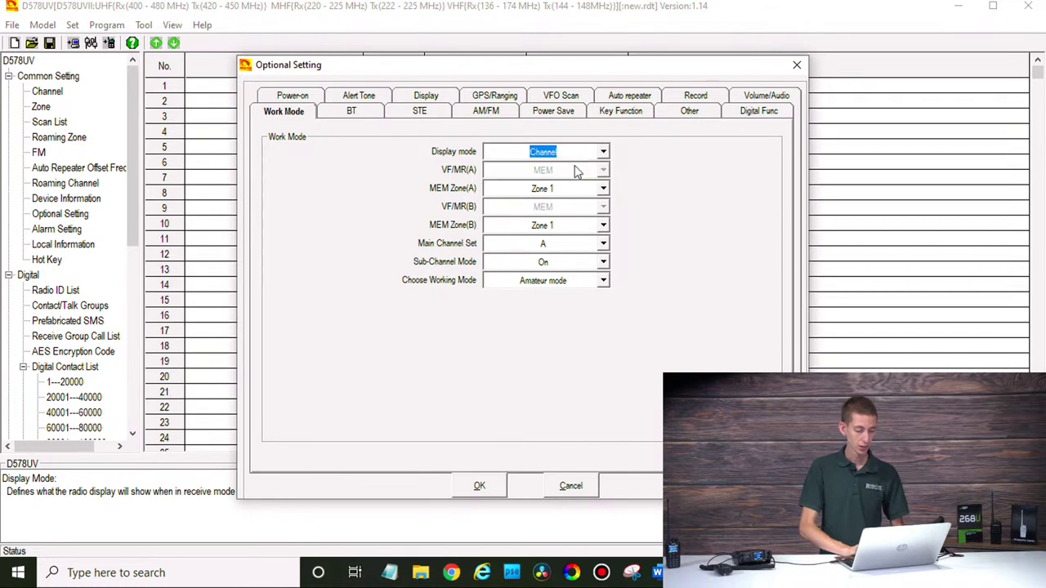
pyautogui.click(528, 263)
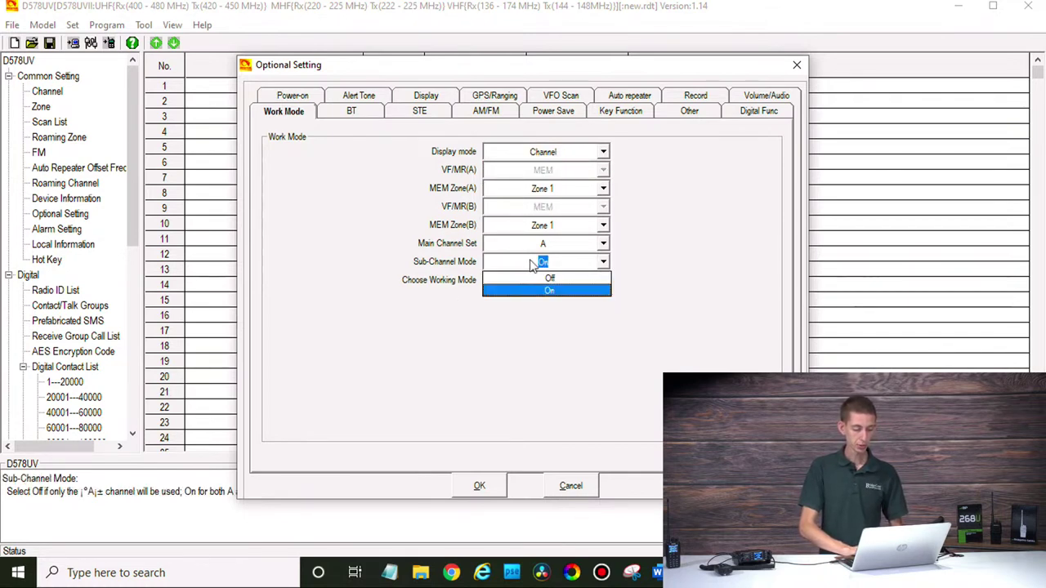
pyautogui.click(546, 279)
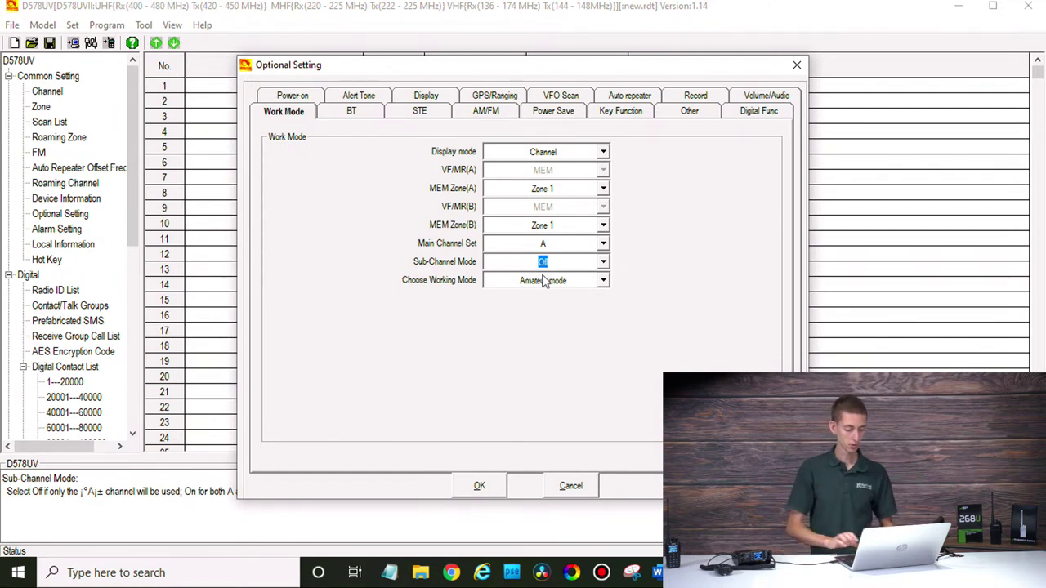
pyautogui.click(501, 488)
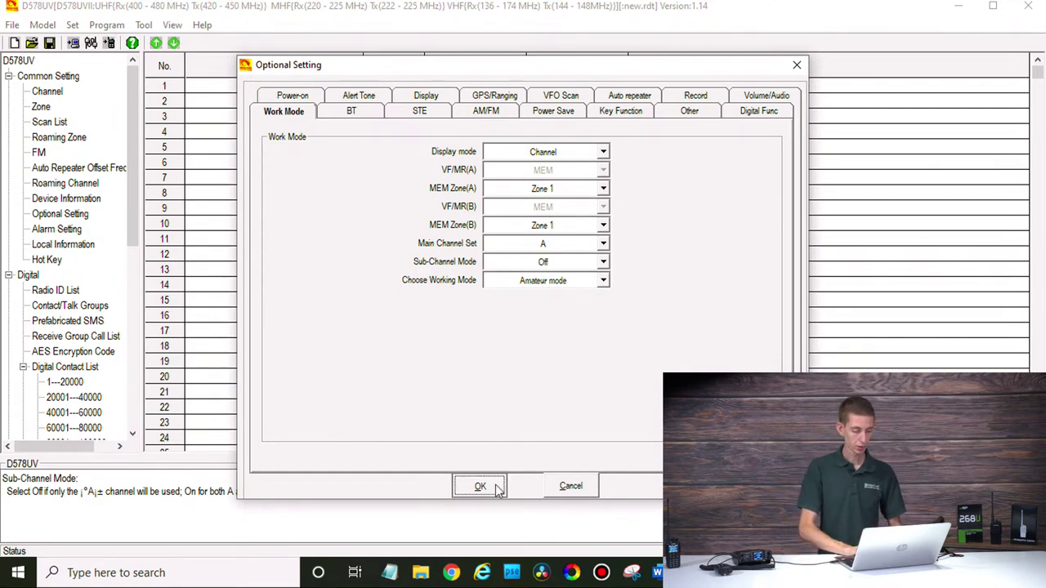
# - Edit Radio ID List entry 1 with the operator's DMR ID and their name with callsign
pyautogui.click(47, 76)
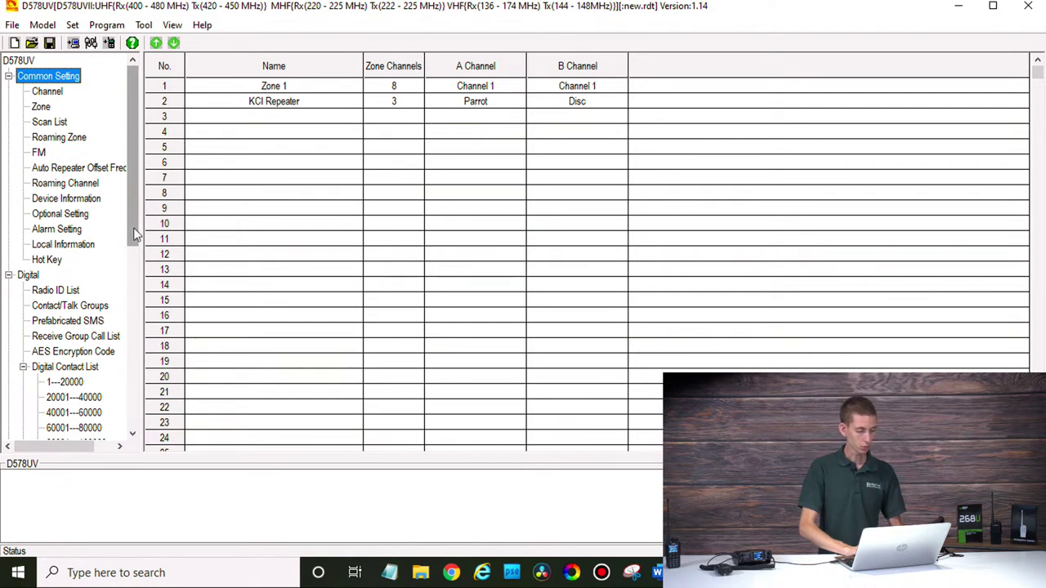
pyautogui.click(65, 291)
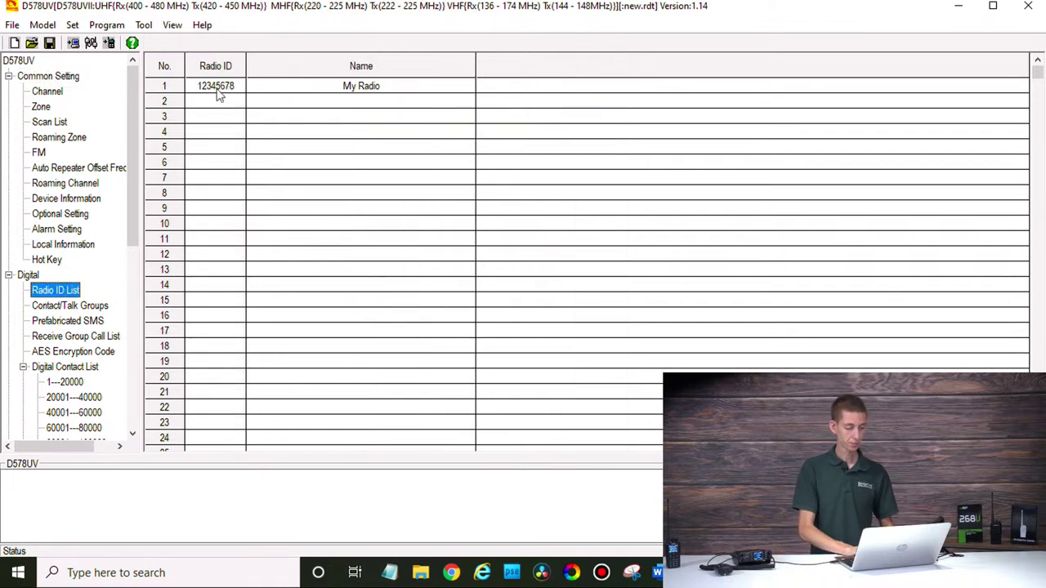
pyautogui.doubleClick(221, 91)
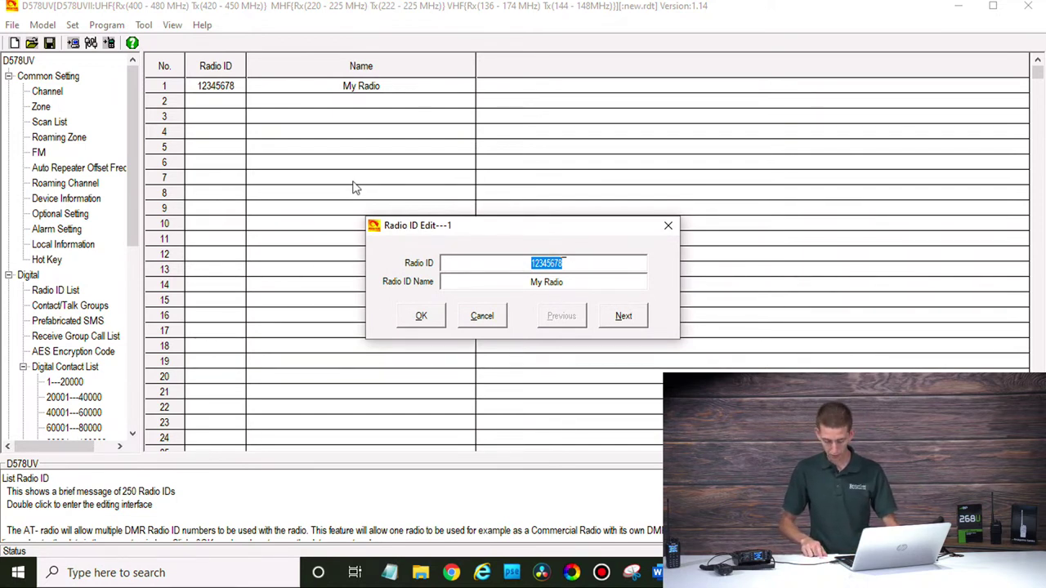
pyautogui.write('315')
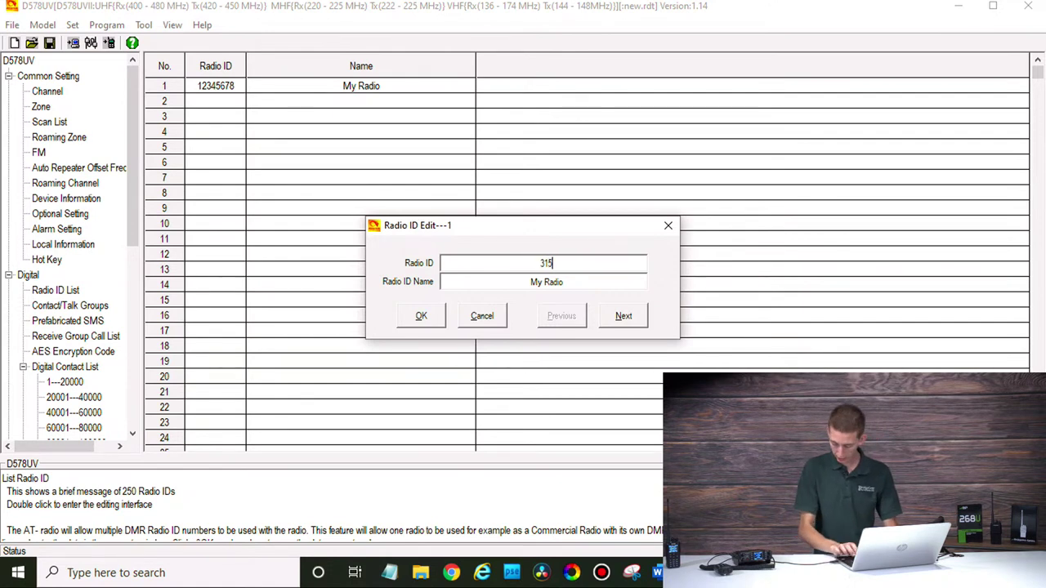
pyautogui.write('2688')
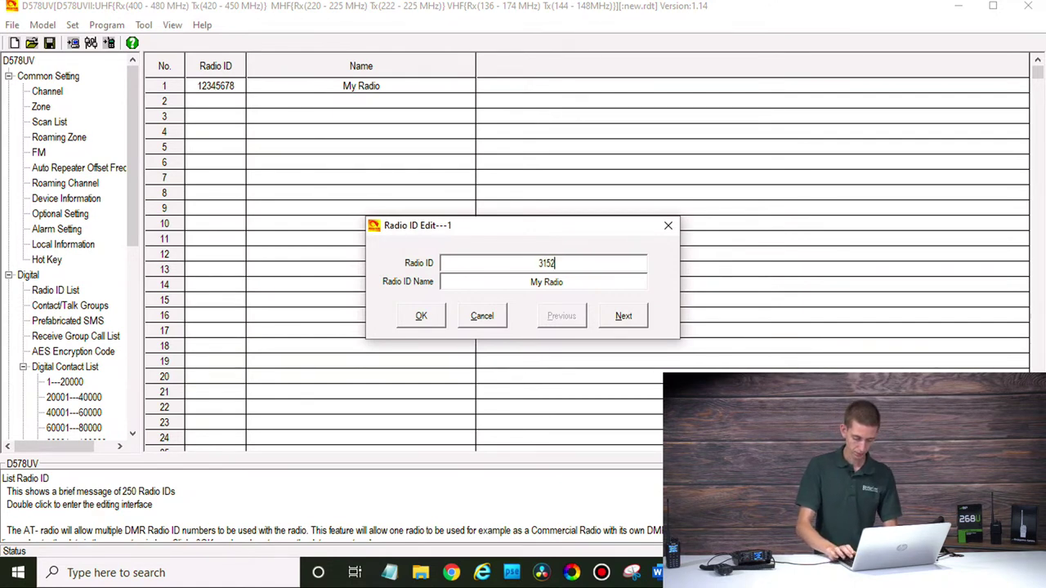
pyautogui.doubleClick(565, 278)
pyautogui.write('Cody W3AMG')
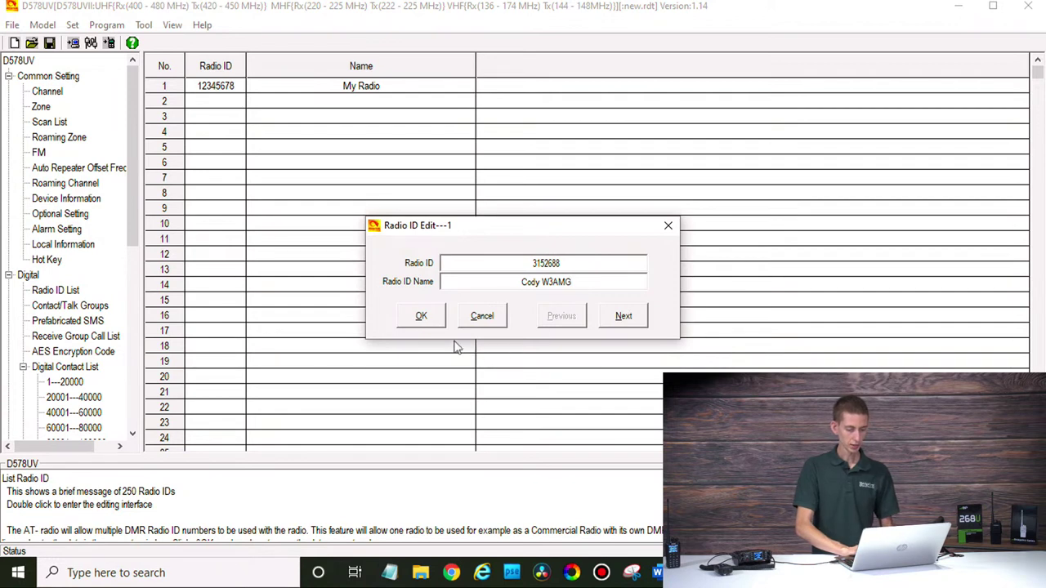
pyautogui.click(421, 315)
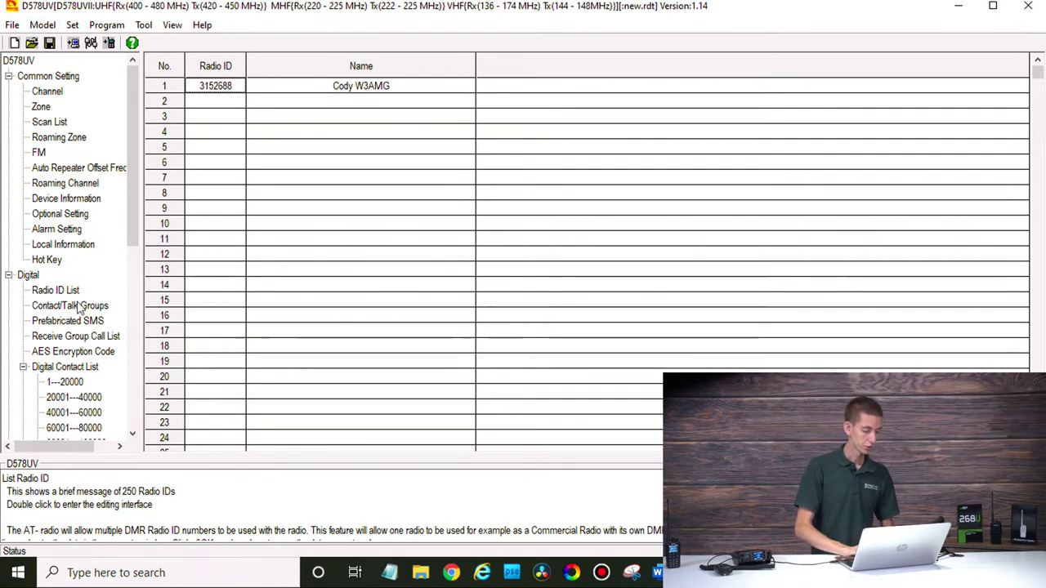
pyautogui.click(145, 25)
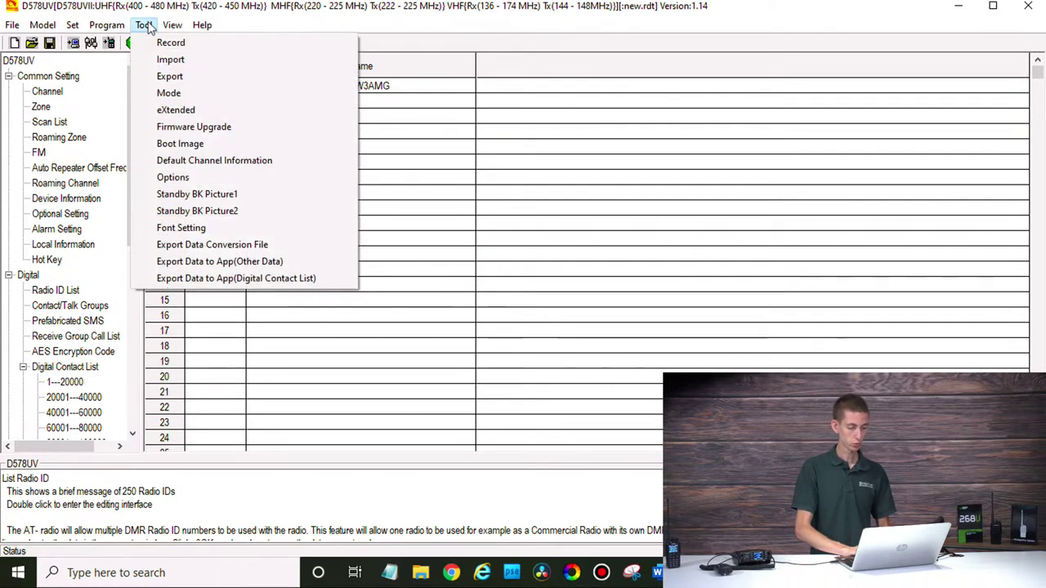
pyautogui.click(188, 65)
pyautogui.click(570, 374)
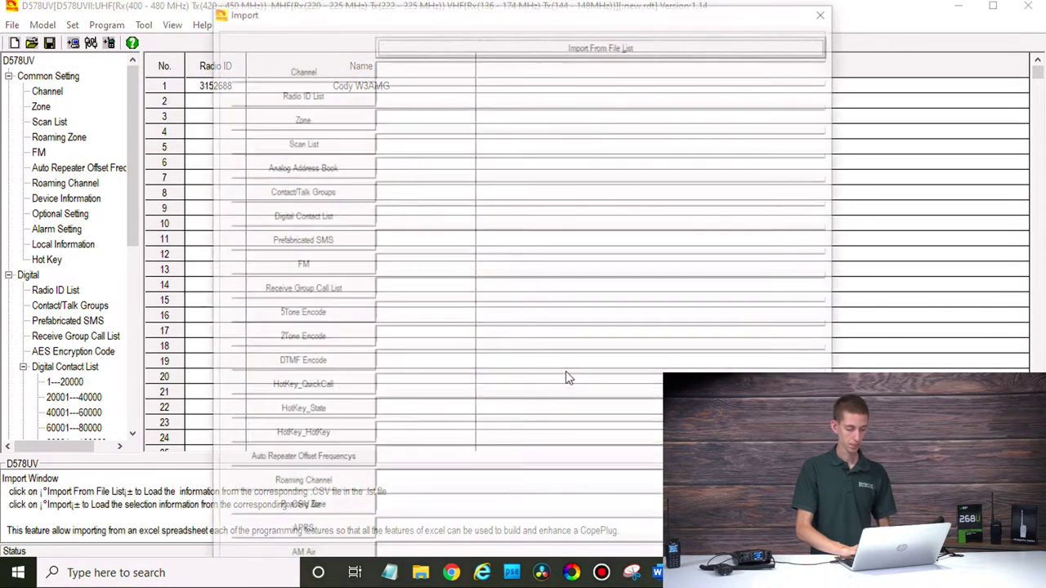
pyautogui.click(319, 218)
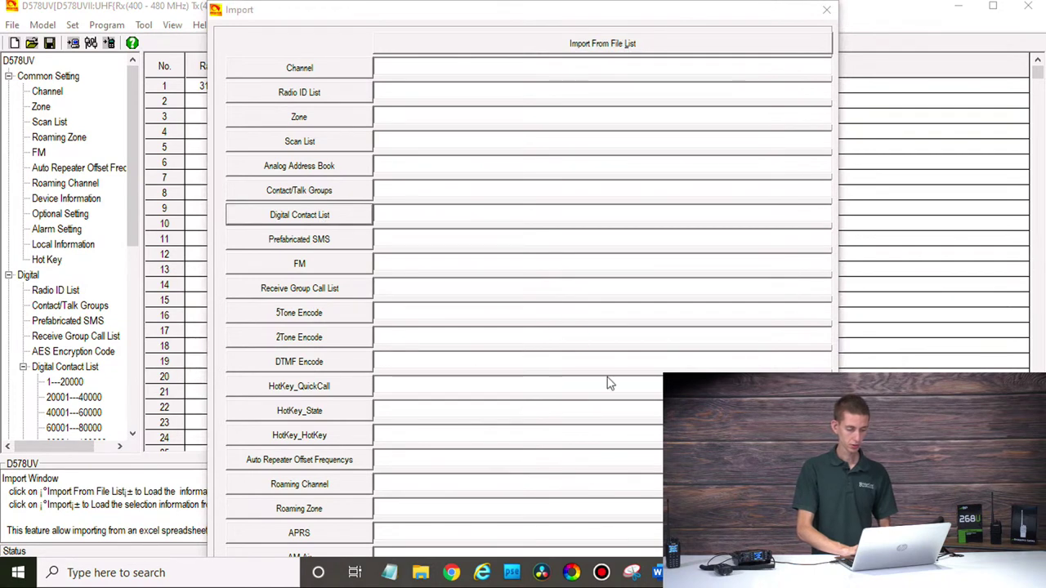
pyautogui.scroll(-3, 307, 204)
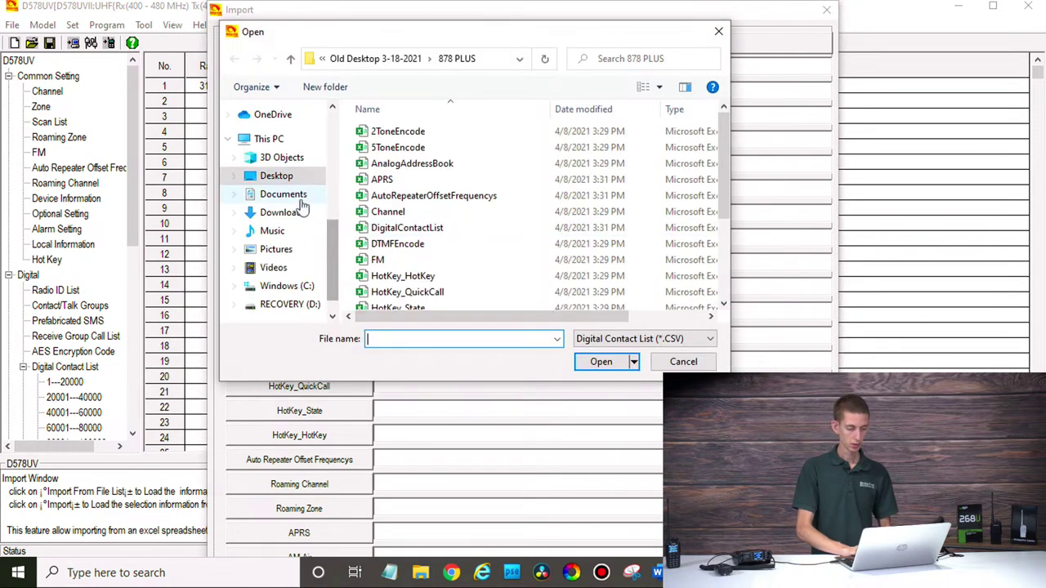
pyautogui.click(286, 175)
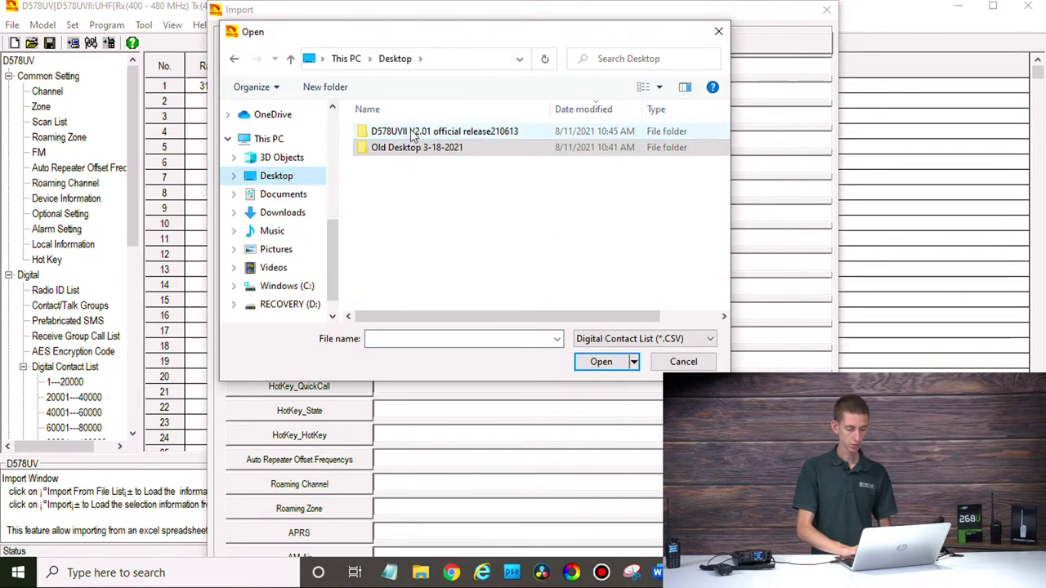
pyautogui.click(703, 366)
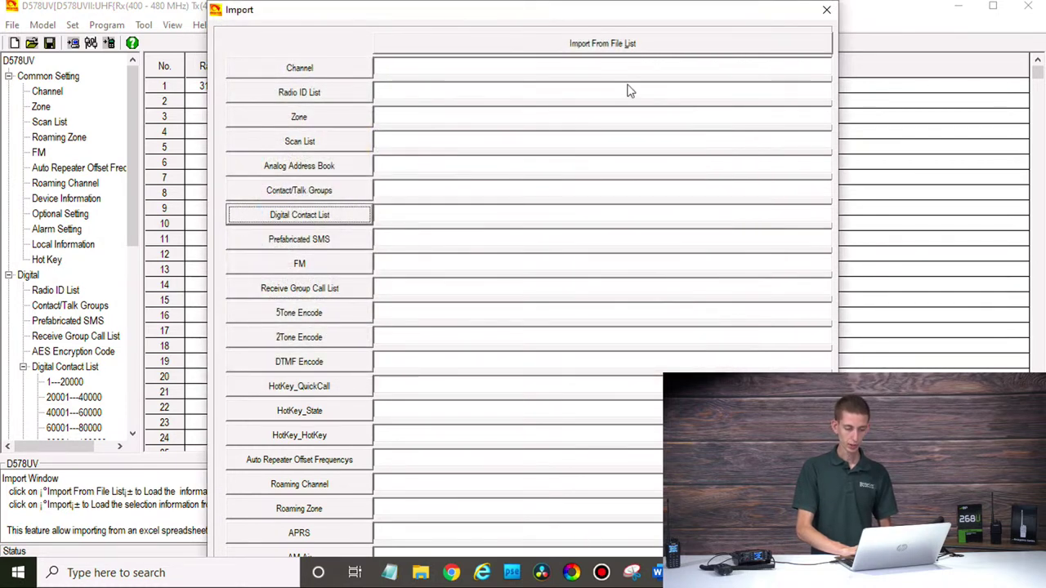
pyautogui.click(827, 9)
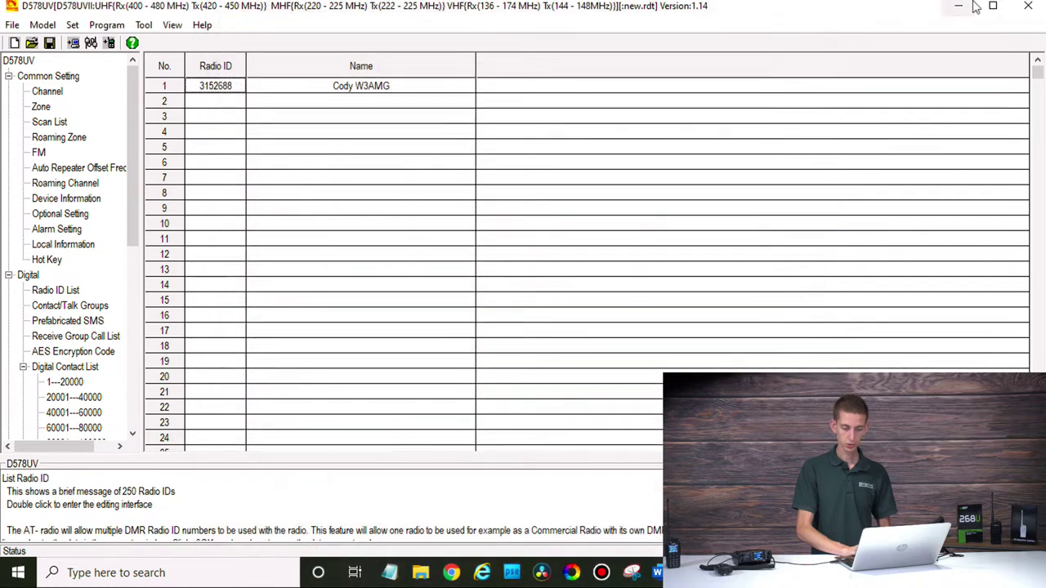
pyautogui.click(960, 6)
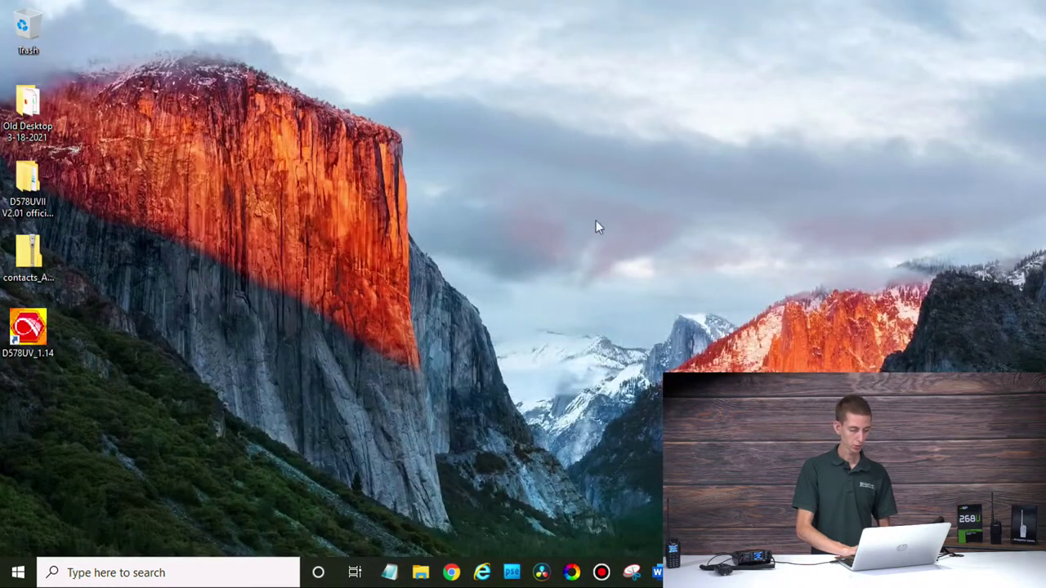
pyautogui.click(26, 258)
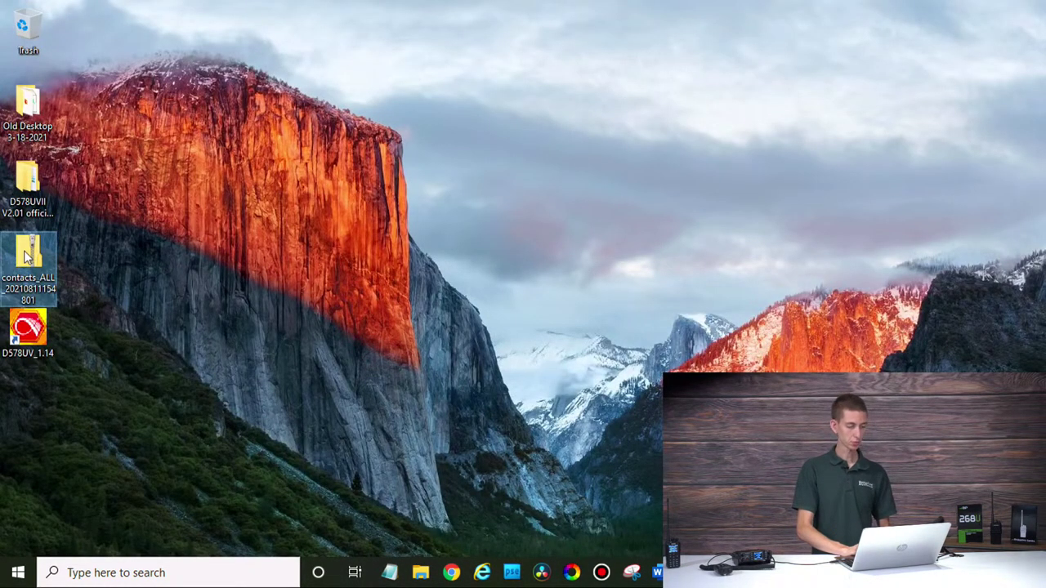
pyautogui.rightClick(26, 257)
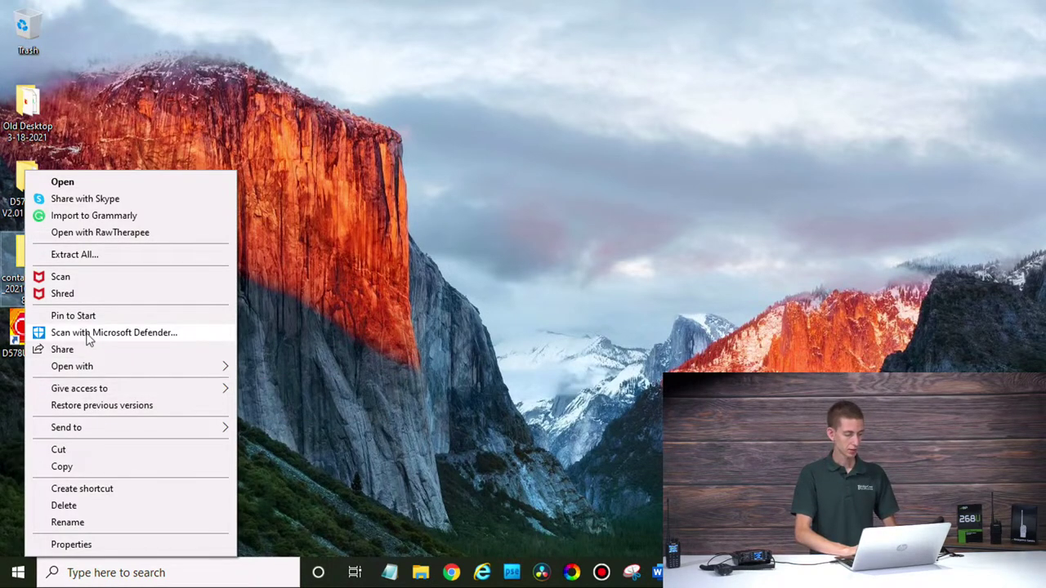
pyautogui.click(82, 255)
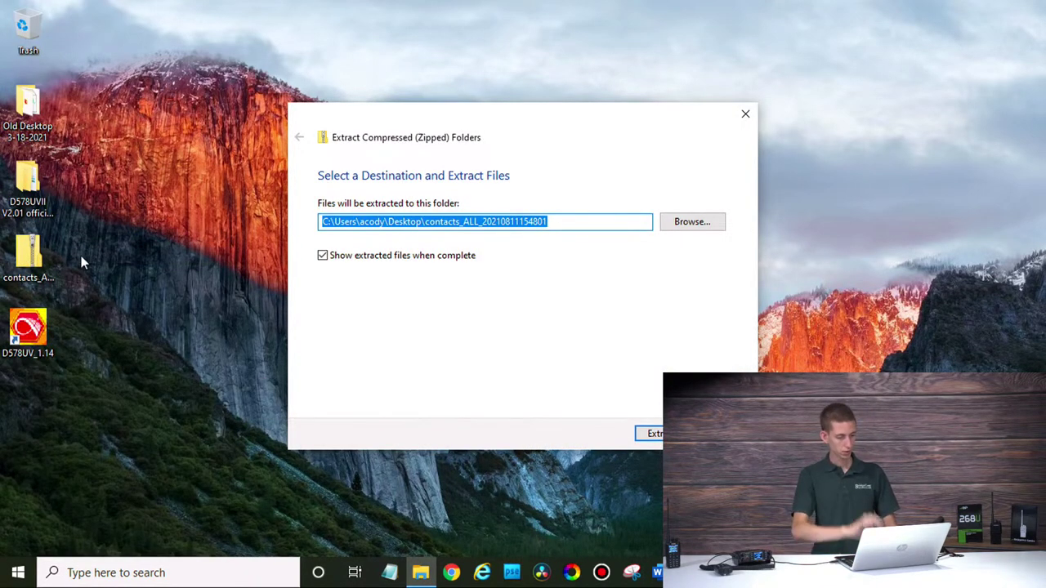
pyautogui.click(659, 438)
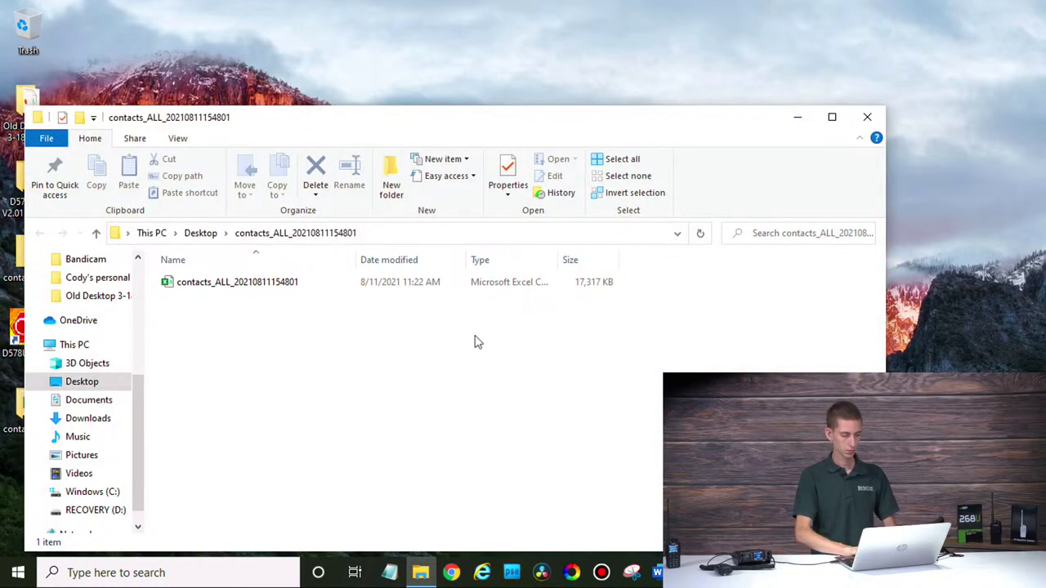
pyautogui.moveTo(292, 285); pyautogui.dragTo(394, 61)
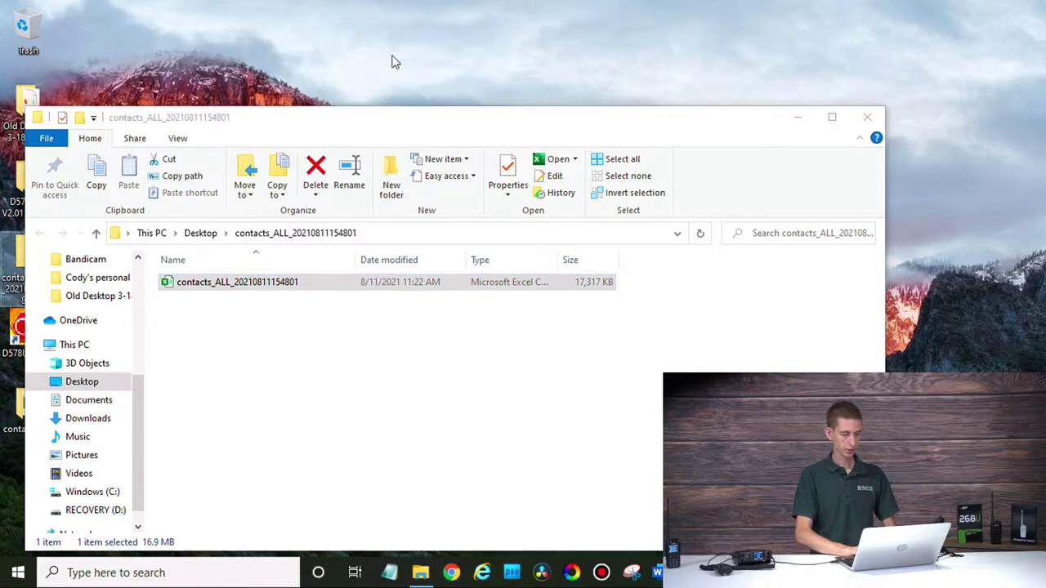
pyautogui.click(868, 118)
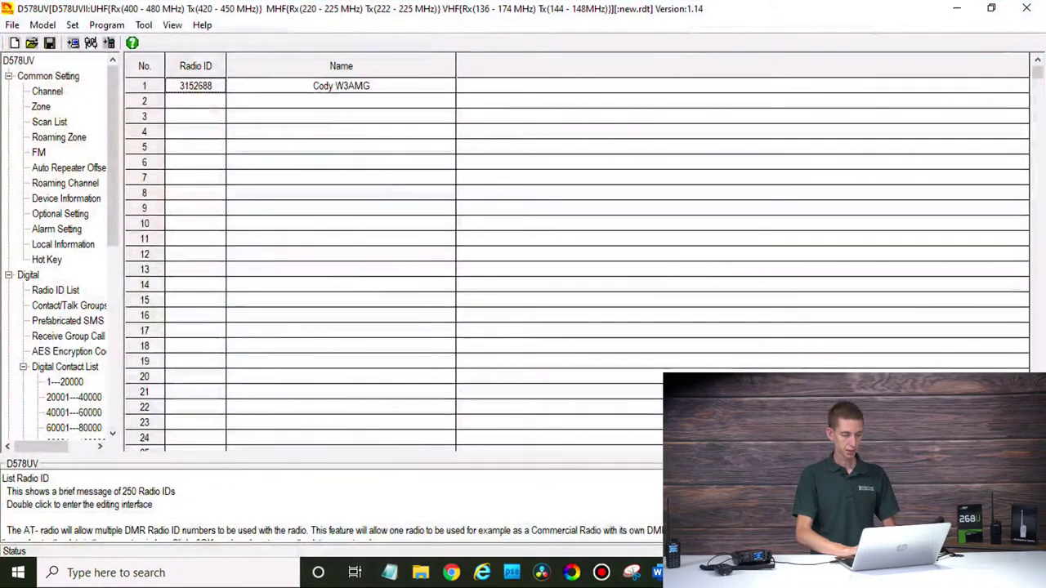
pyautogui.click(143, 25)
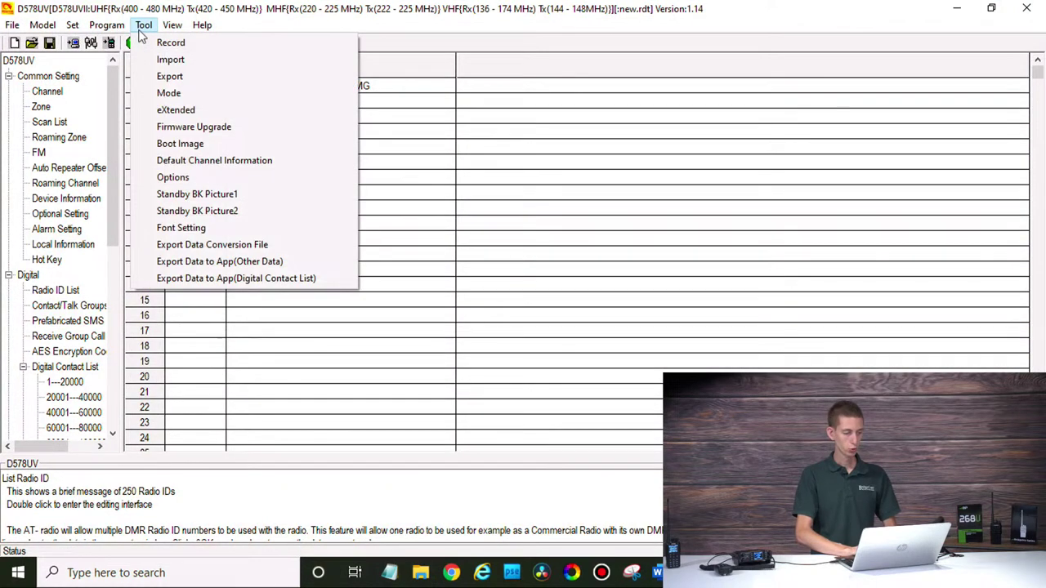
pyautogui.click(194, 64)
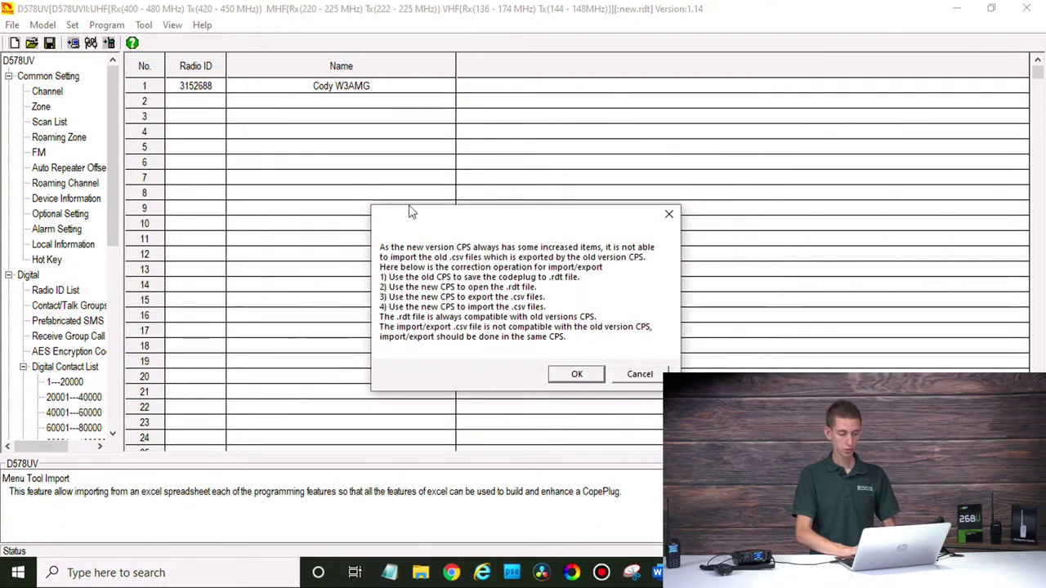
pyautogui.click(577, 373)
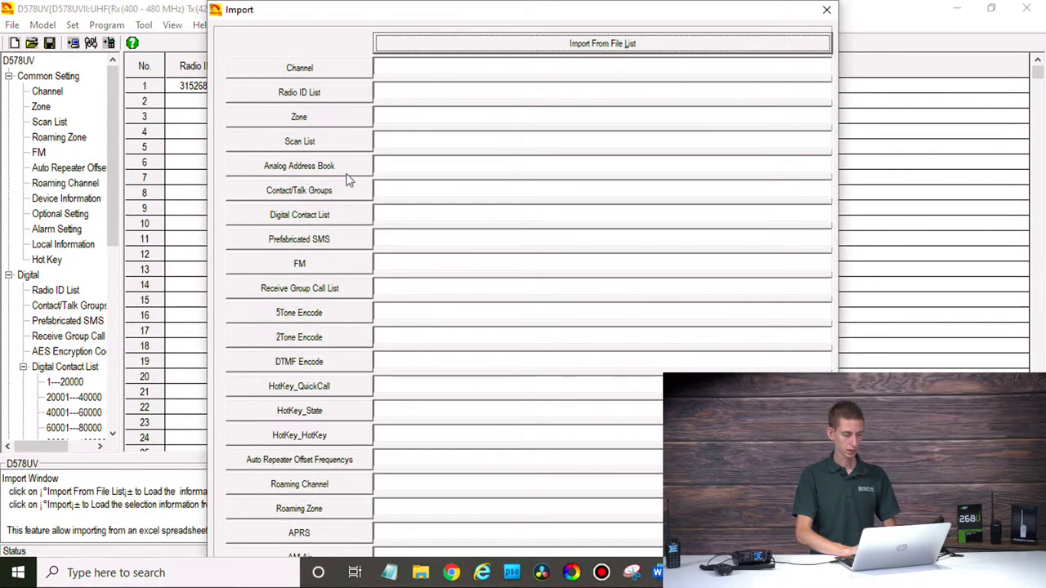
pyautogui.click(324, 216)
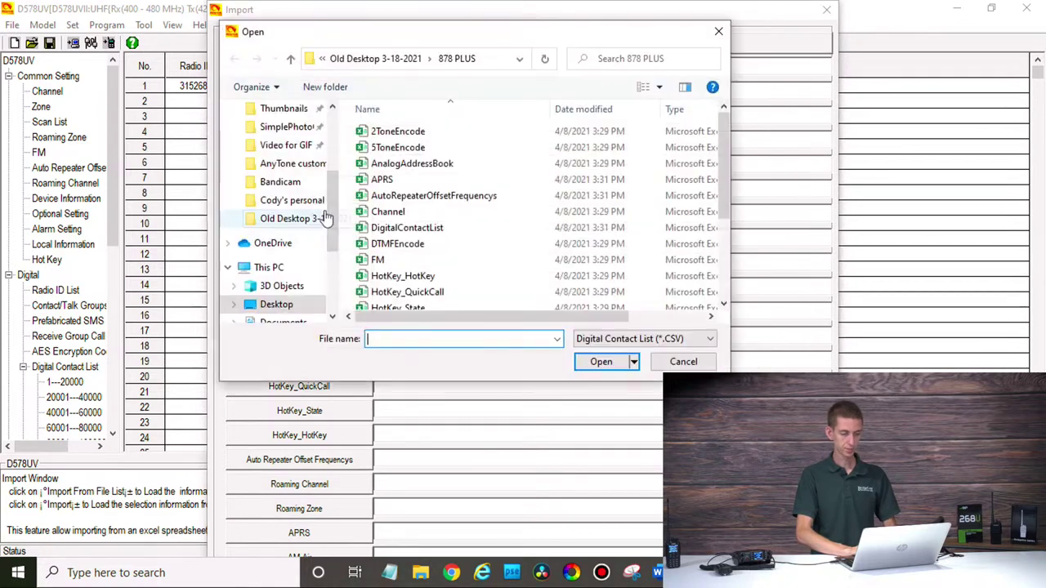
pyautogui.scroll(-2, 455, 254)
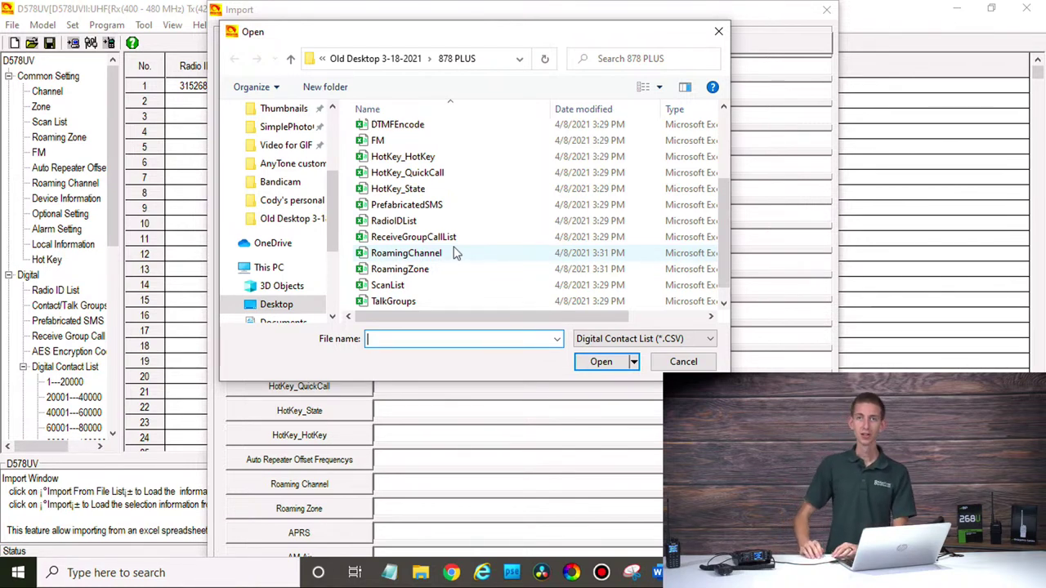
pyautogui.scroll(-1, 455, 253)
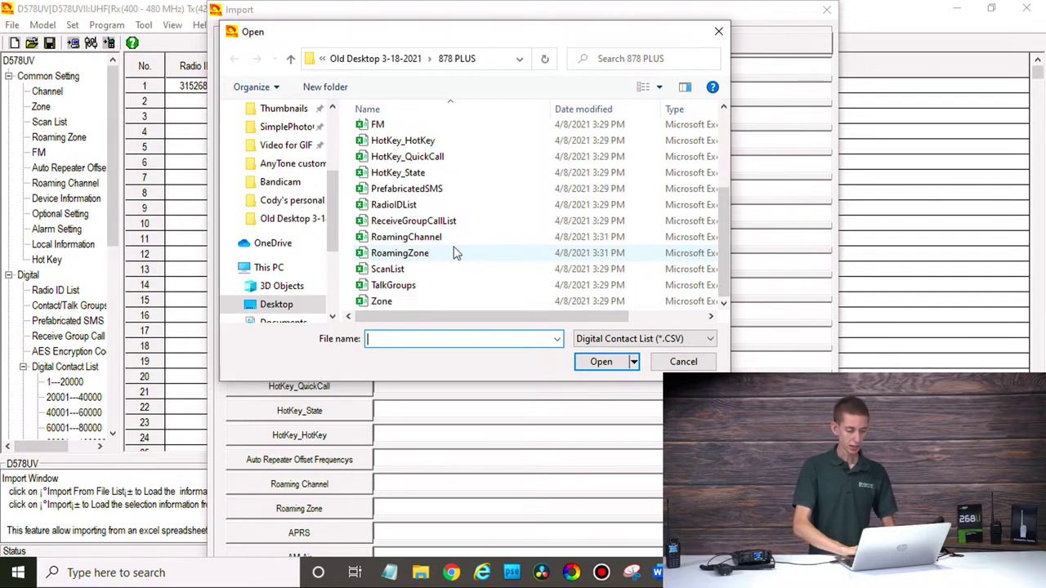
pyautogui.scroll(3, 455, 253)
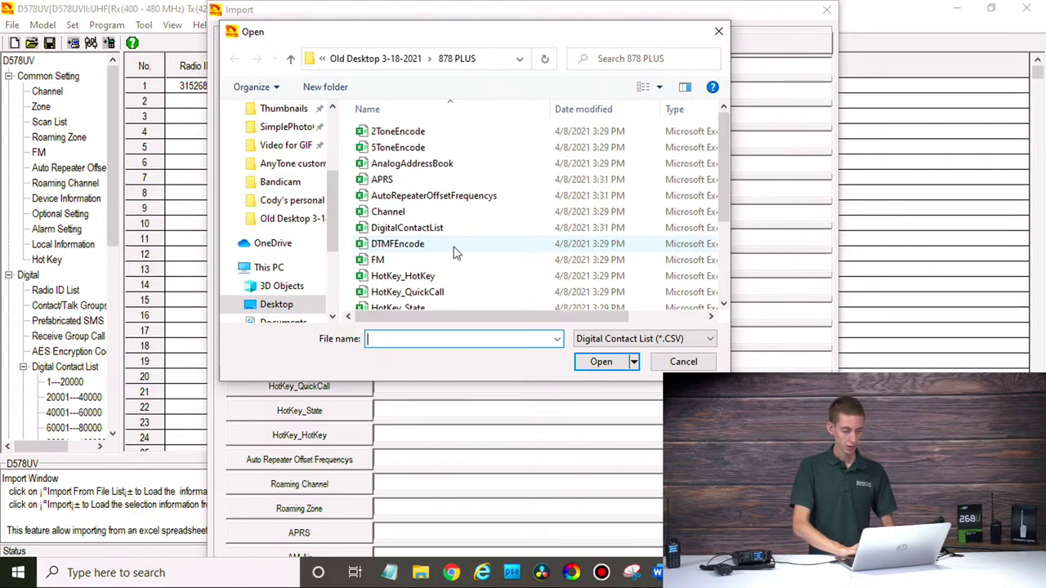
pyautogui.scroll(-3, 455, 253)
pyautogui.scroll(3, 455, 254)
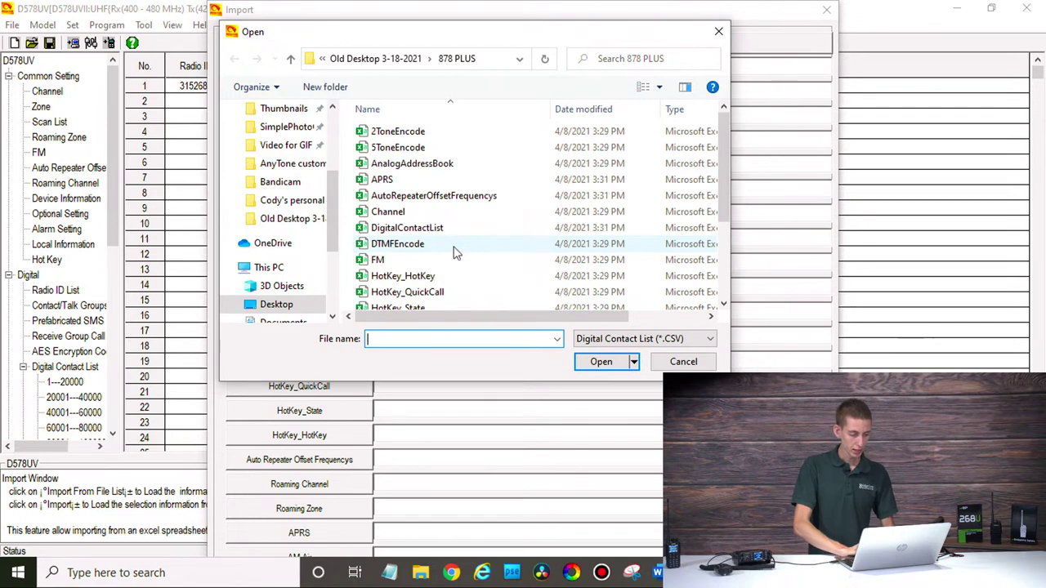
pyautogui.scroll(-2, 437, 229)
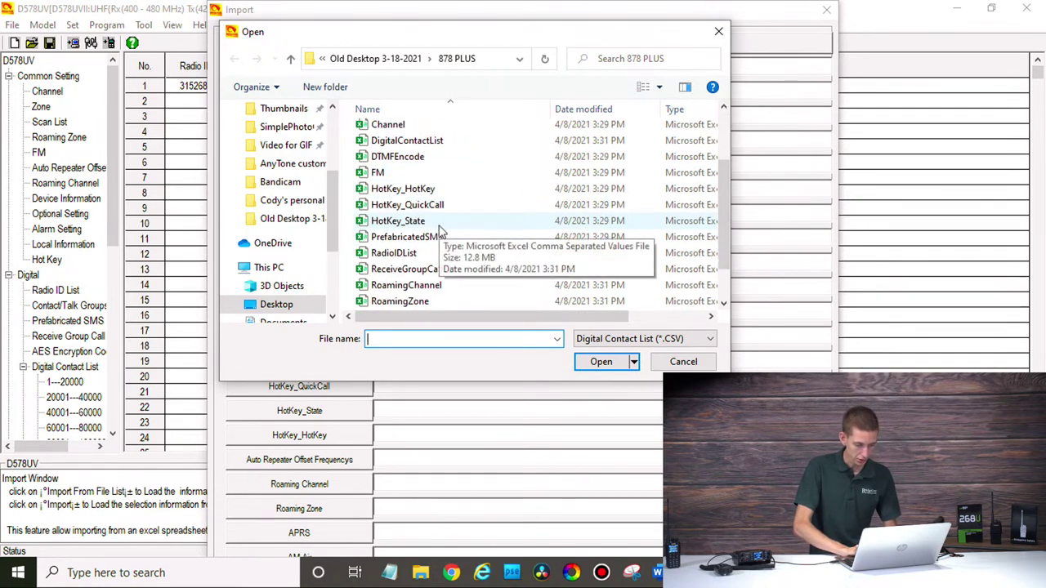
pyautogui.scroll(-1, 439, 229)
pyautogui.scroll(-1, 440, 272)
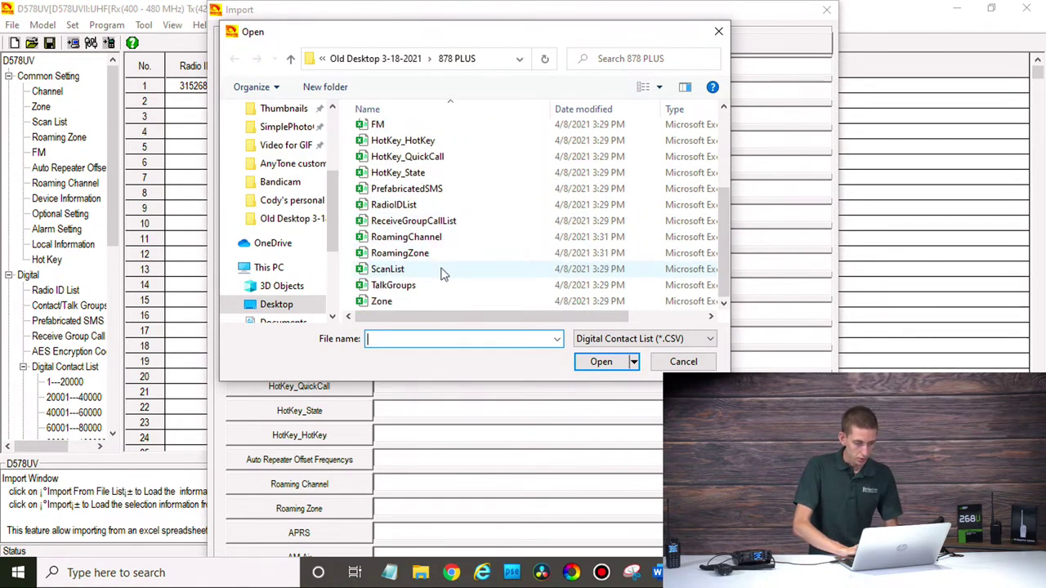
pyautogui.scroll(3, 282, 214)
pyautogui.scroll(-4, 282, 214)
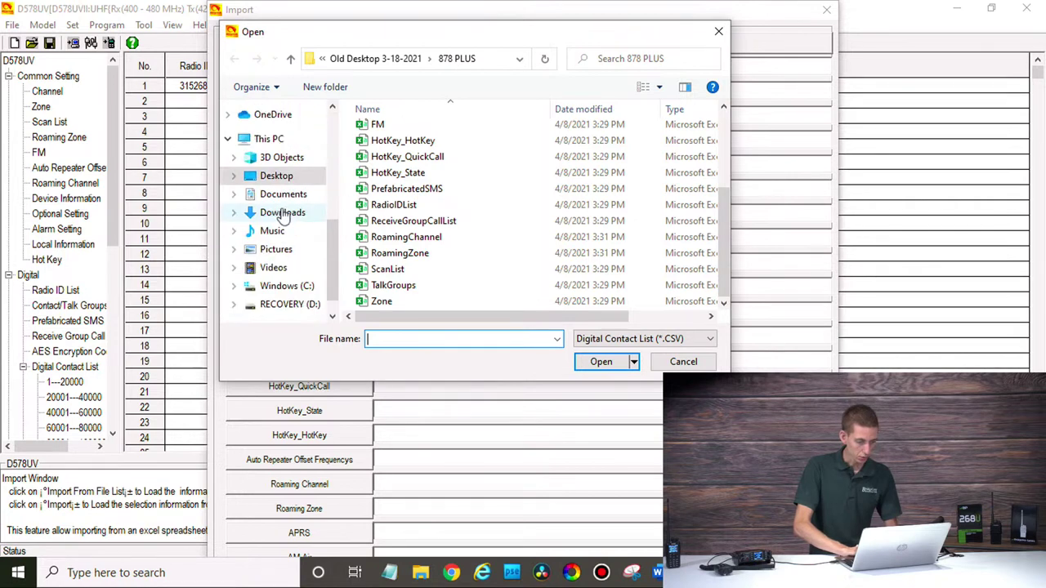
pyautogui.click(299, 154)
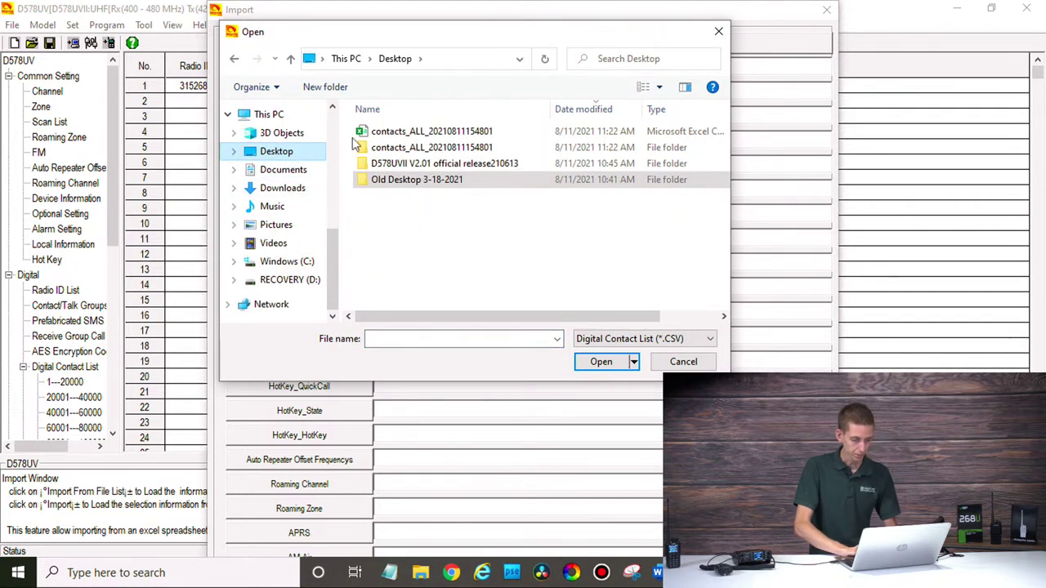
pyautogui.click(406, 135)
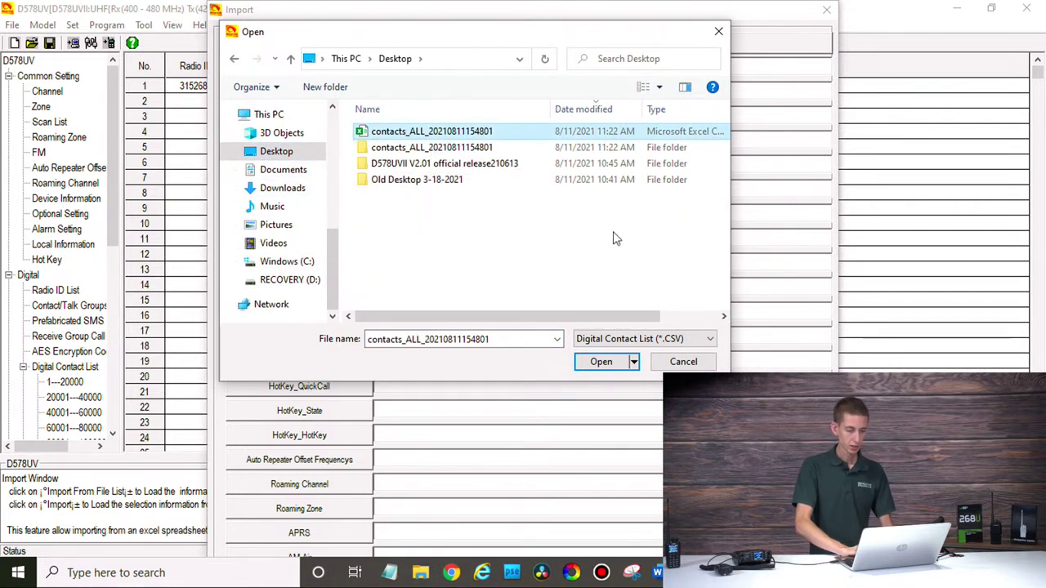
pyautogui.click(601, 365)
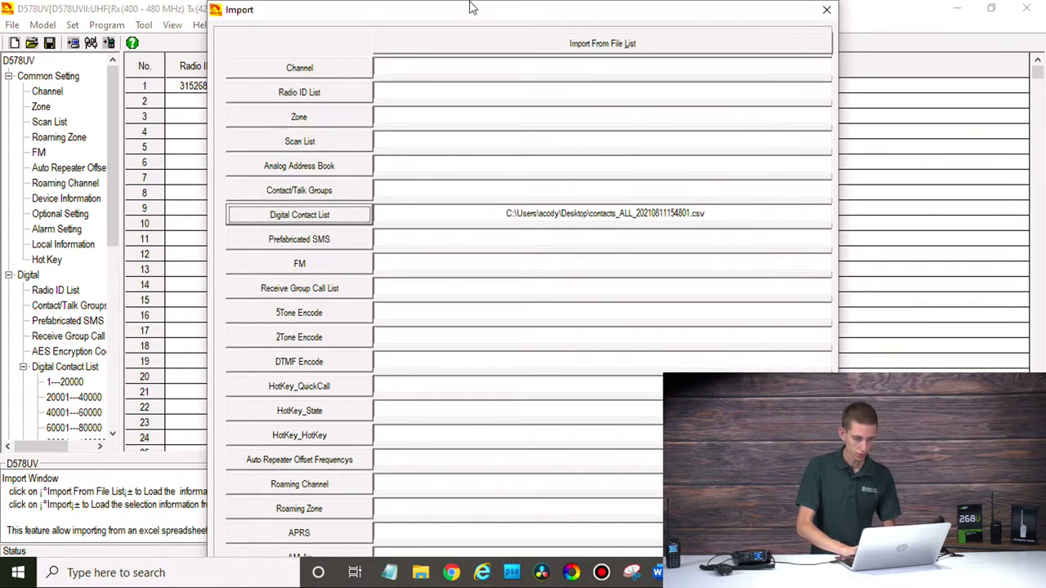
pyautogui.moveTo(471, 18)
pyautogui.mouseDown()
pyautogui.moveTo(474, 7)
pyautogui.moveTo(470, 18)
pyautogui.mouseUp()
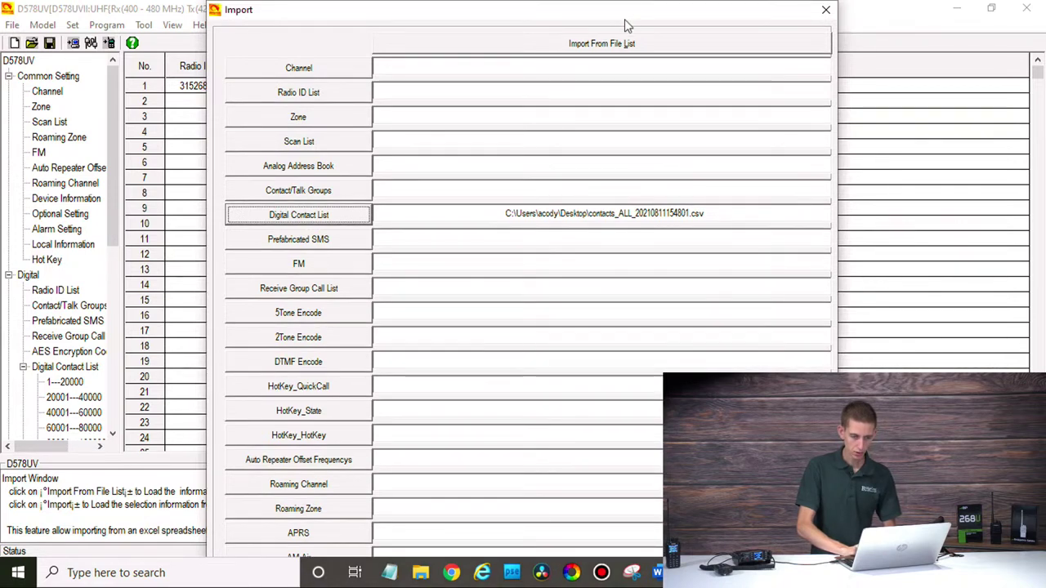
pyautogui.moveTo(625, 8)
pyautogui.mouseDown()
pyautogui.moveTo(632, 130)
pyautogui.moveTo(638, 8)
pyautogui.mouseUp()
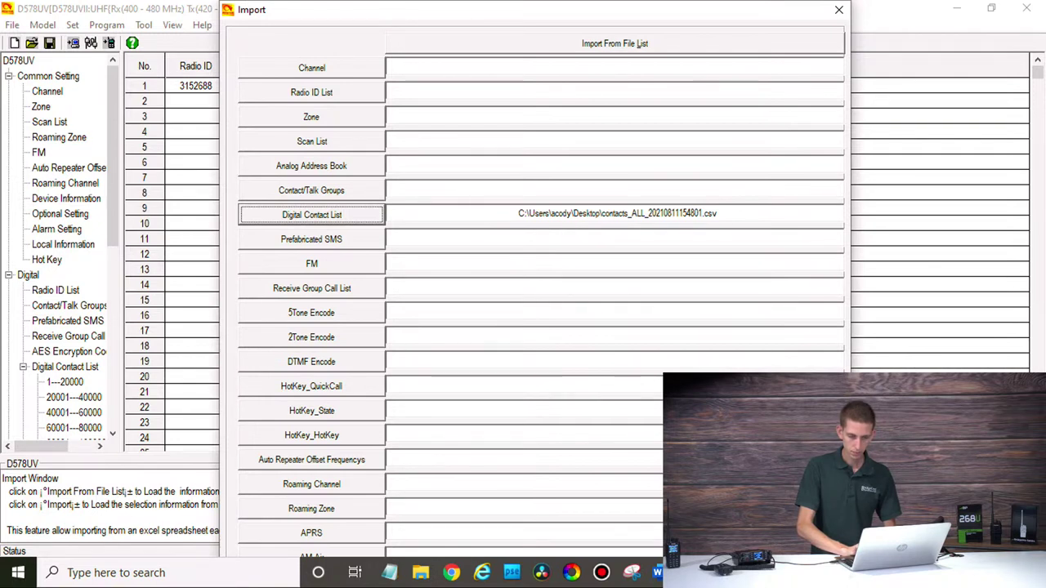
pyautogui.moveTo(480, 10)
pyautogui.mouseDown()
pyautogui.moveTo(483, 82)
pyautogui.moveTo(482, 7)
pyautogui.mouseUp()
pyautogui.press('Tab')
pyautogui.press('Tab')
pyautogui.press('Tab')
pyautogui.press('Tab')
pyautogui.press('Tab')
pyautogui.press('Tab')
pyautogui.press('Tab')
pyautogui.press('Tab')
pyautogui.press('Tab')
pyautogui.press('Tab')
pyautogui.press('Tab')
pyautogui.press('Tab')
pyautogui.press('Tab')
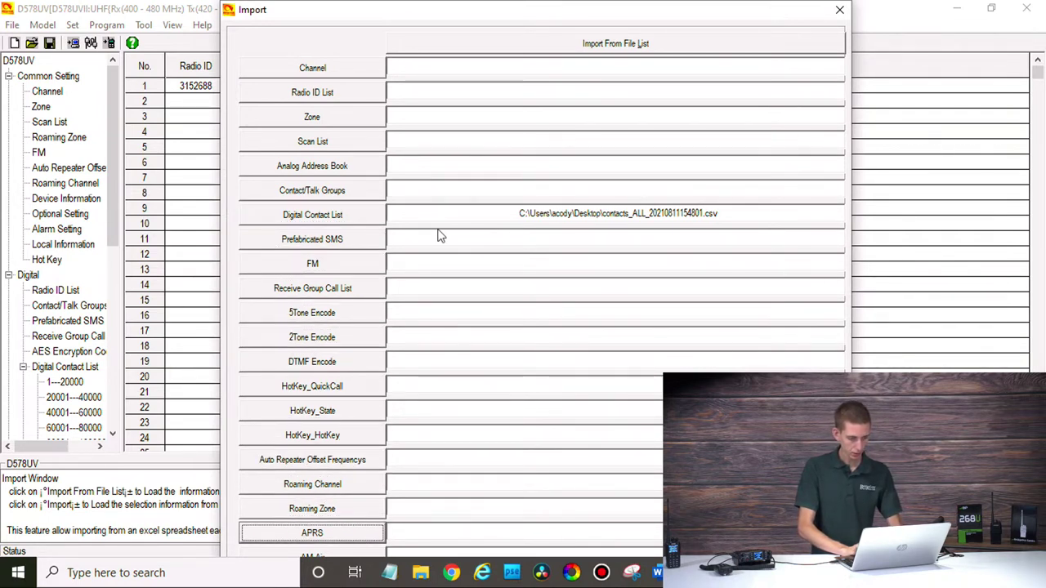
pyautogui.press('Tab')
pyautogui.press('Tab')
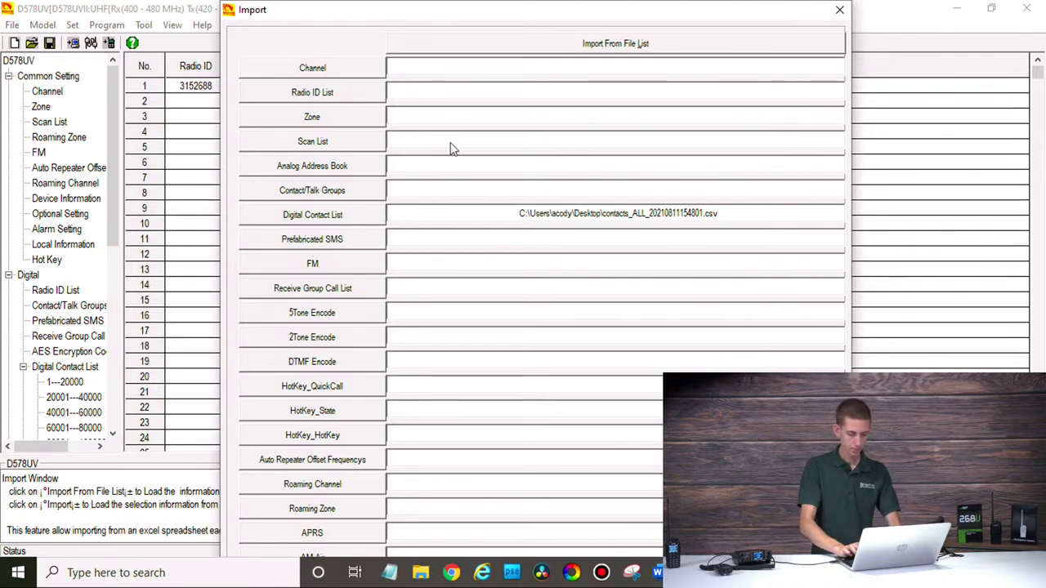
pyautogui.press('Return')
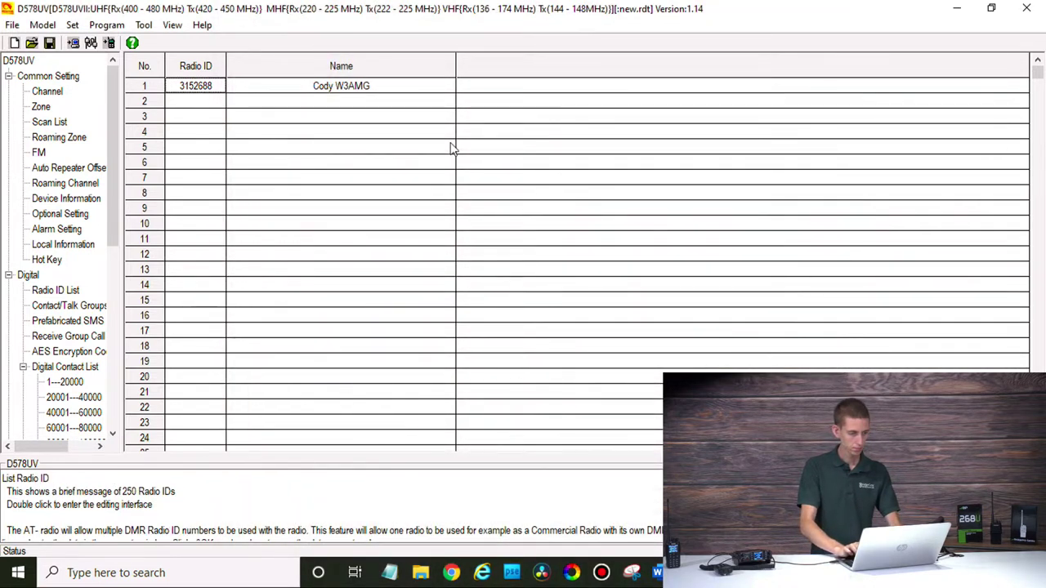
pyautogui.click(145, 26)
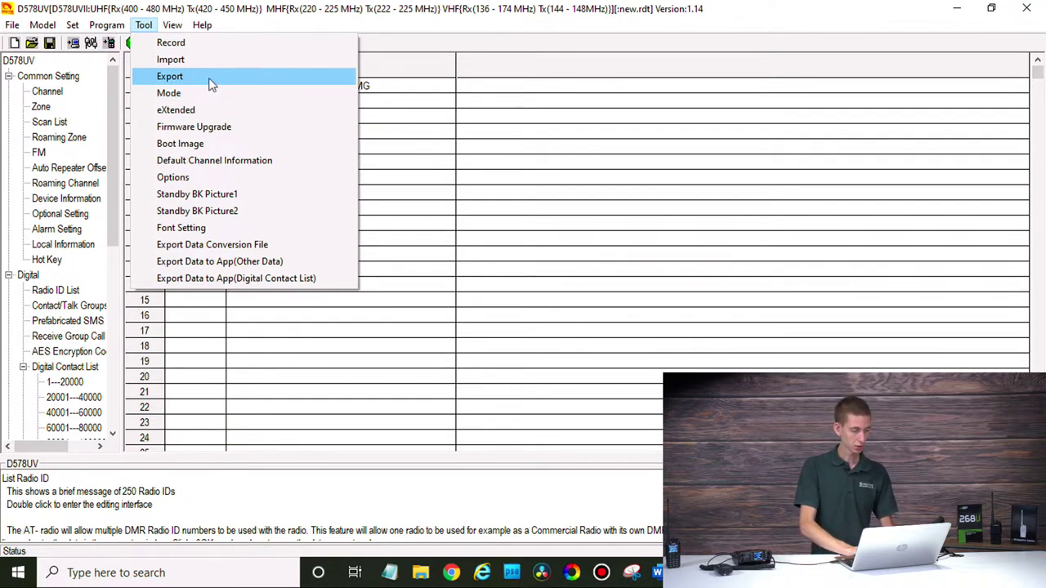
pyautogui.click(199, 61)
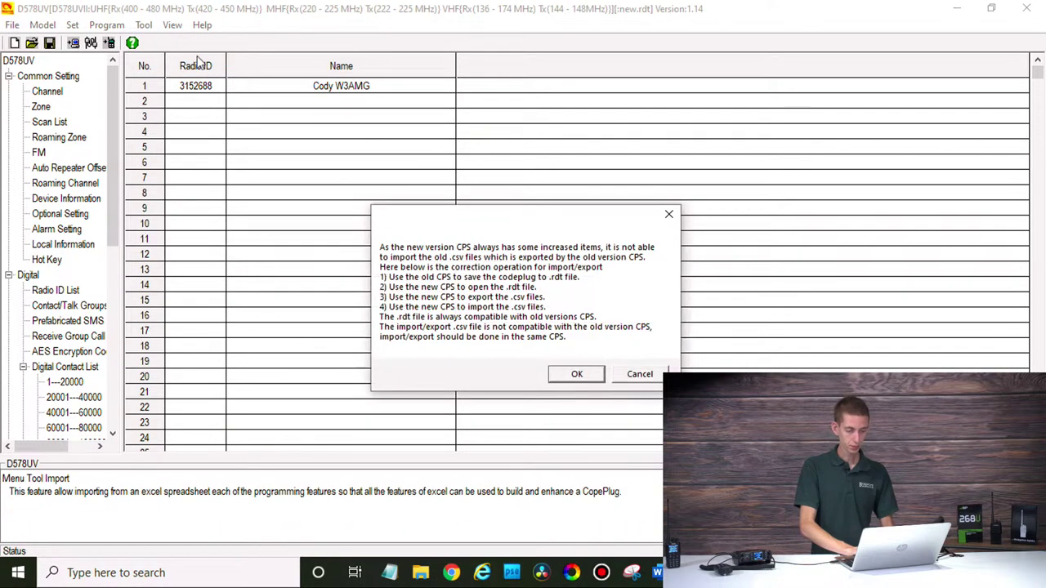
pyautogui.click(576, 374)
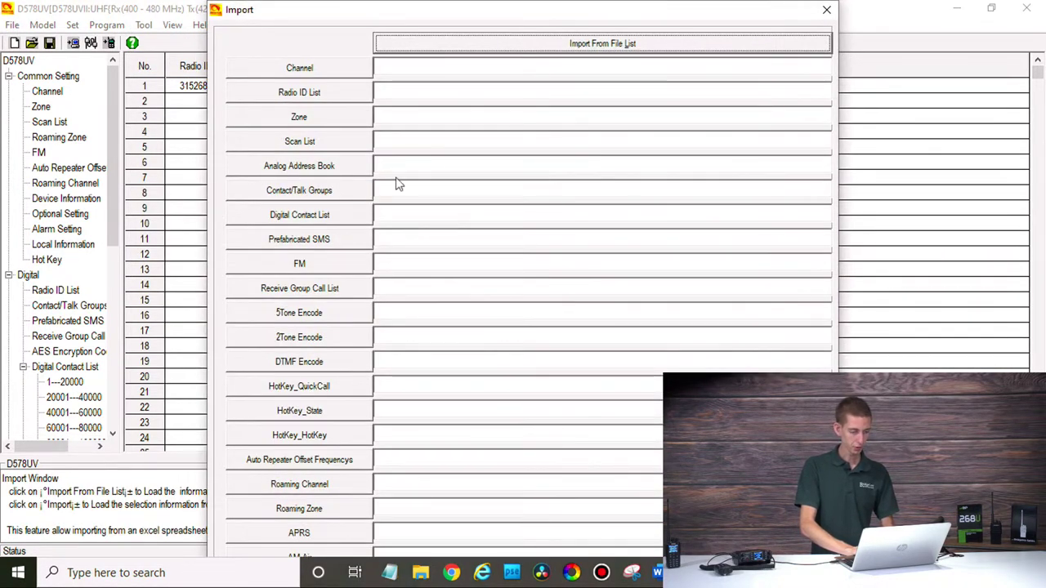
pyautogui.click(311, 220)
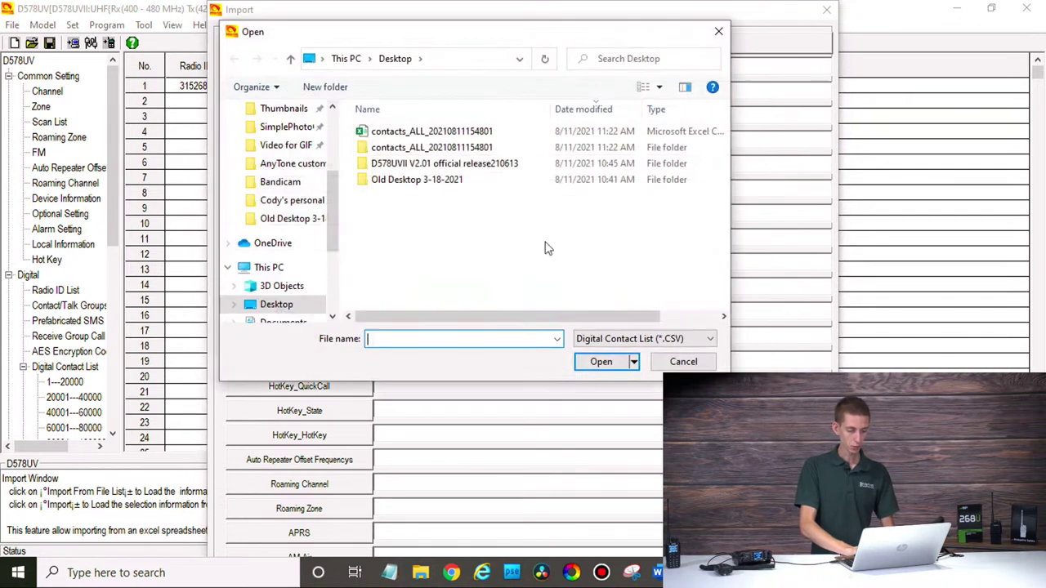
pyautogui.click(417, 133)
pyautogui.click(600, 362)
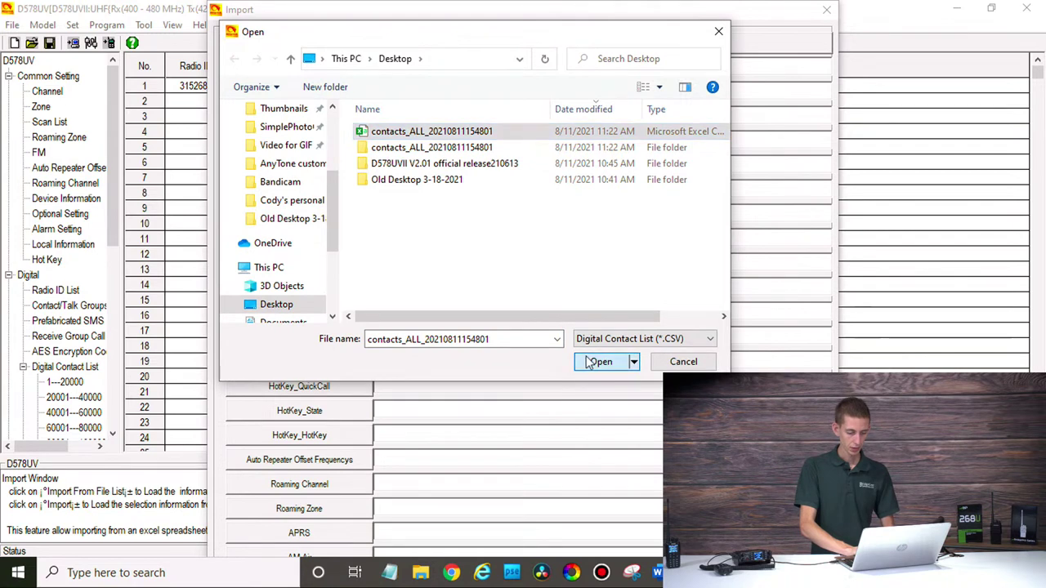
pyautogui.press('Tab')
pyautogui.press('Tab')
pyautogui.press('Tab')
pyautogui.press('Tab')
pyautogui.press('Tab')
pyautogui.press('Tab')
pyautogui.press('Tab')
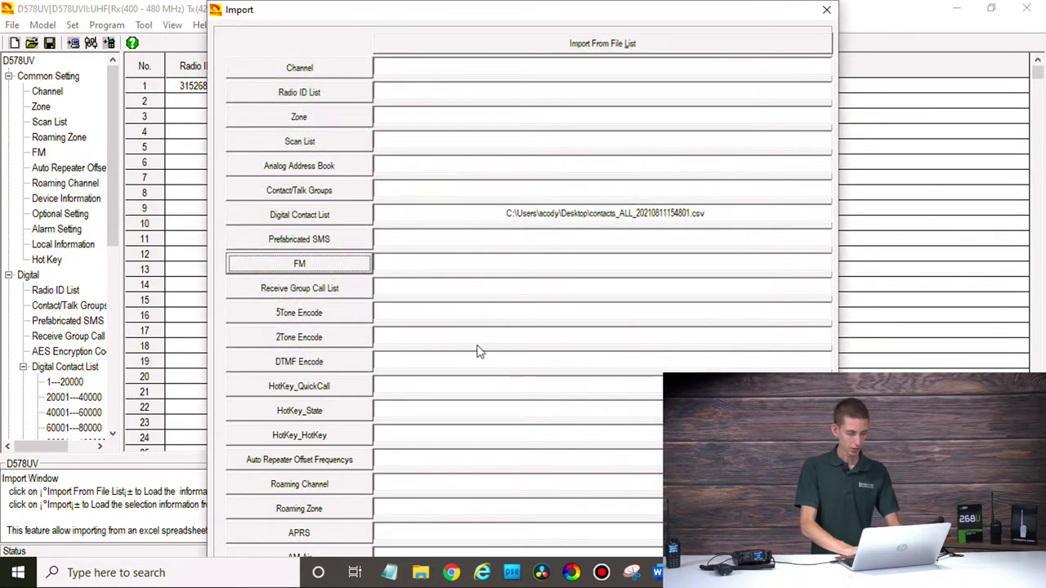
pyautogui.press('Tab')
pyautogui.press('Tab')
pyautogui.press('Tab')
pyautogui.press('Tab')
pyautogui.press('Tab')
pyautogui.press('Tab')
pyautogui.press('Tab')
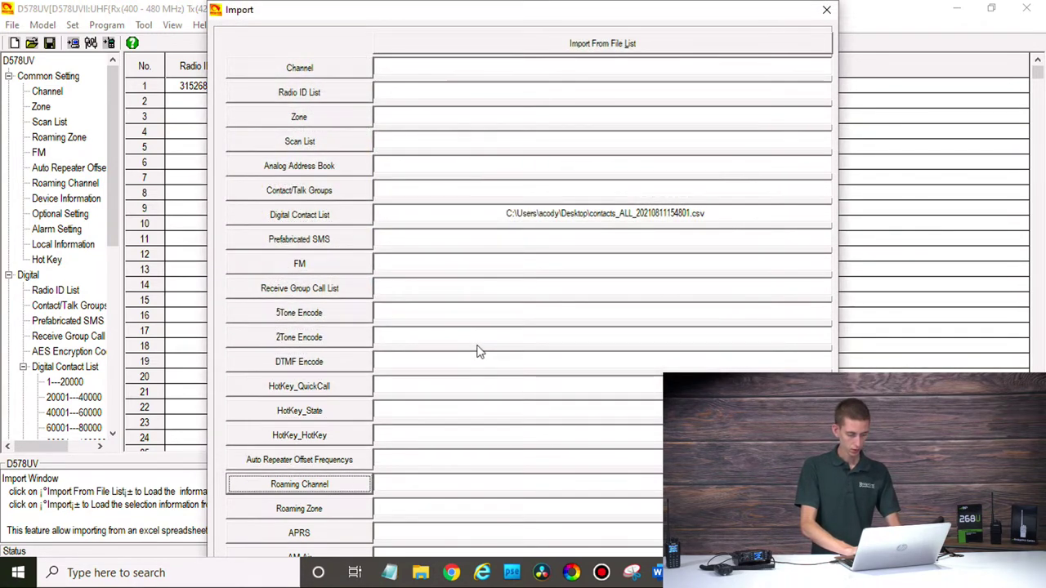
pyautogui.press('Tab')
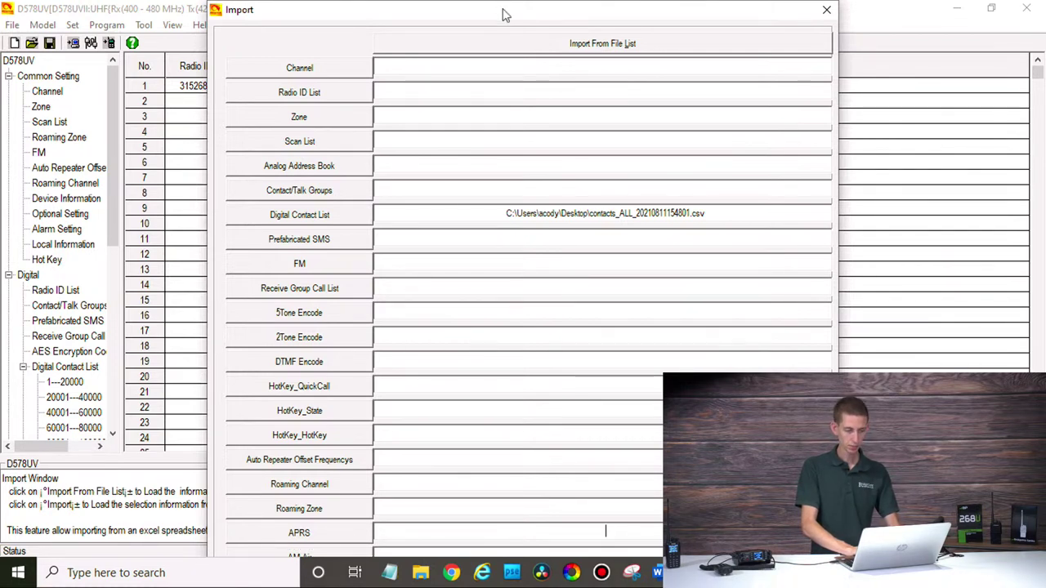
# - Reposition the Import window, then close it without importing
pyautogui.moveTo(518, 14)
pyautogui.mouseDown()
pyautogui.moveTo(330, 7)
pyautogui.moveTo(444, 35)
pyautogui.moveTo(499, 7)
pyautogui.mouseUp()
pyautogui.moveTo(640, 19)
pyautogui.mouseDown()
pyautogui.moveTo(593, 47)
pyautogui.moveTo(629, 3)
pyautogui.moveTo(654, 7)
pyautogui.mouseUp()
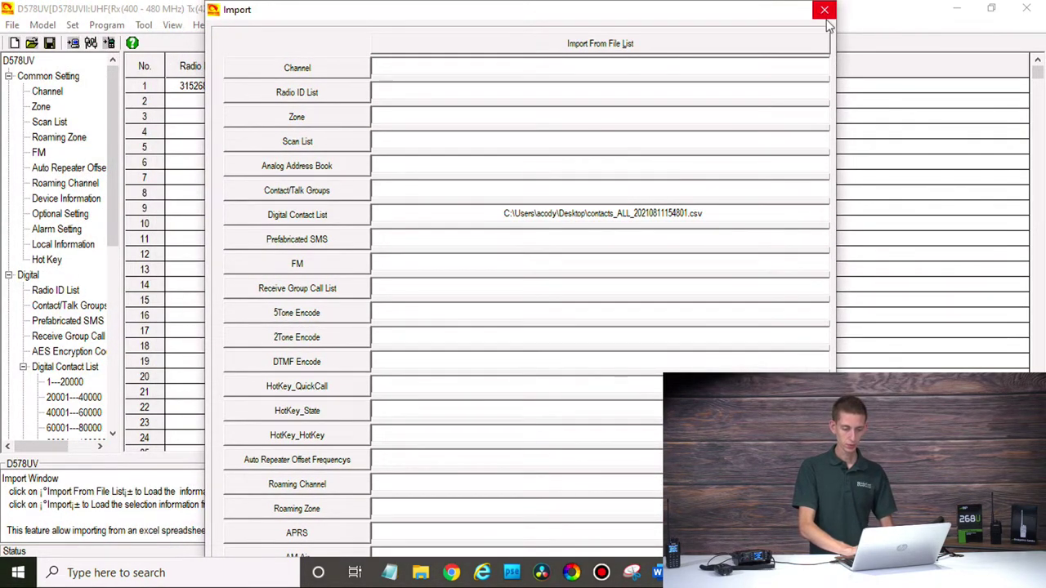
pyautogui.moveTo(734, 18)
pyautogui.mouseDown()
pyautogui.moveTo(731, 3)
pyautogui.moveTo(731, 18)
pyautogui.mouseUp()
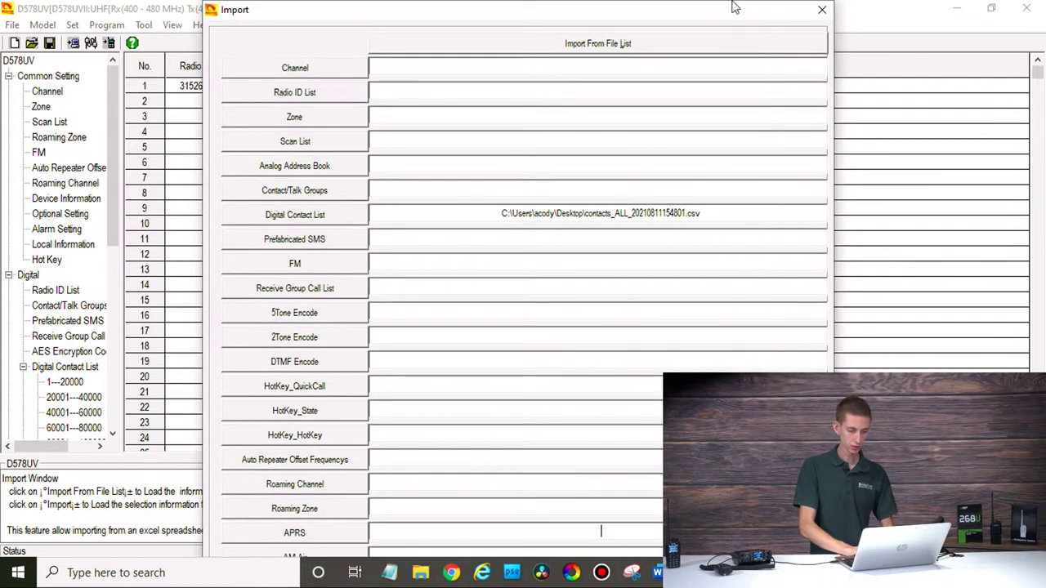
pyautogui.click(821, 11)
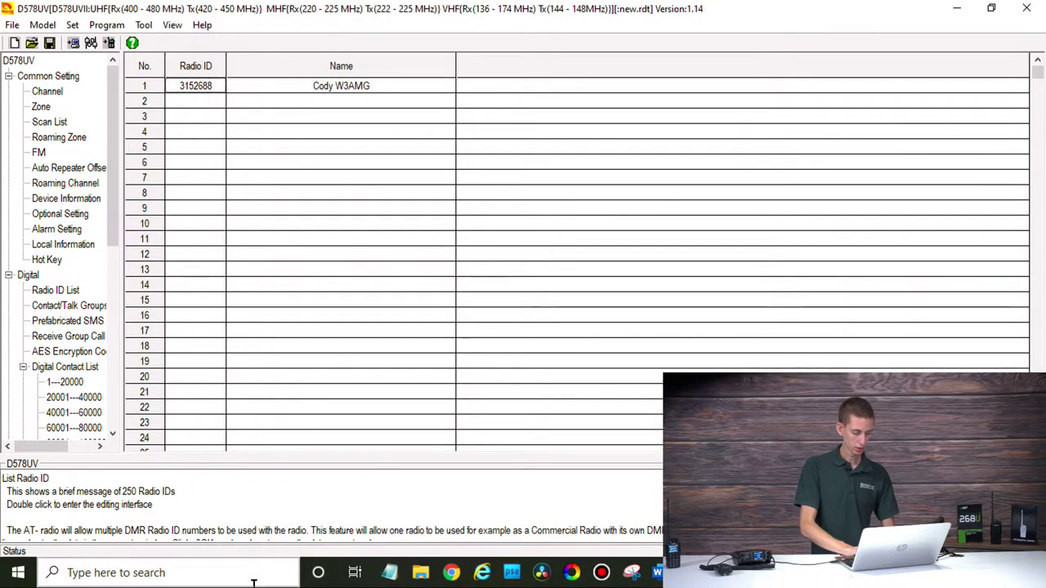
# - Under Settings > System > Display, switch the resolution to 1920 × 1080 and keep it
pyautogui.click(11, 574)
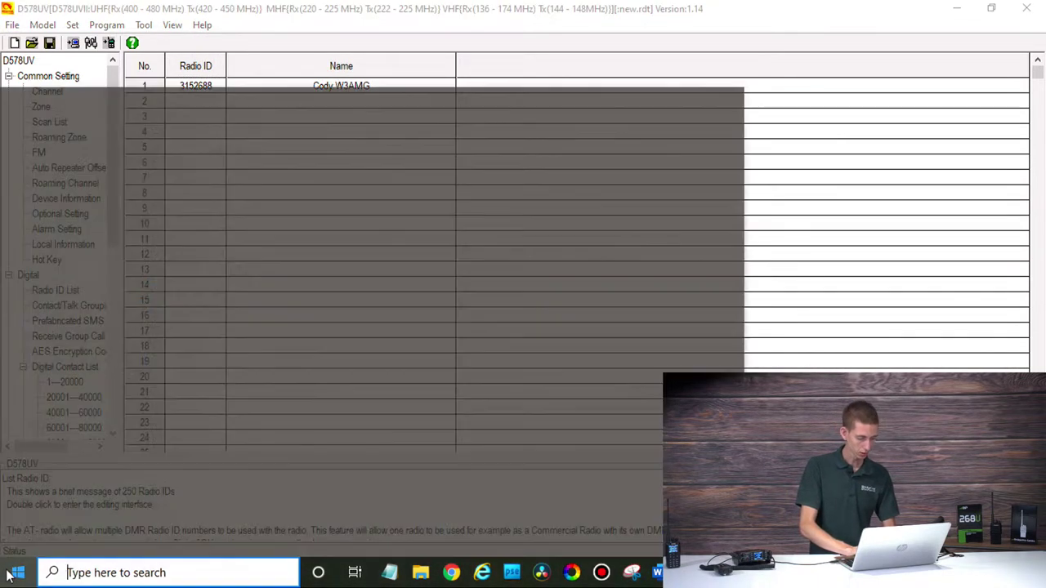
pyautogui.moveTo(20, 510)
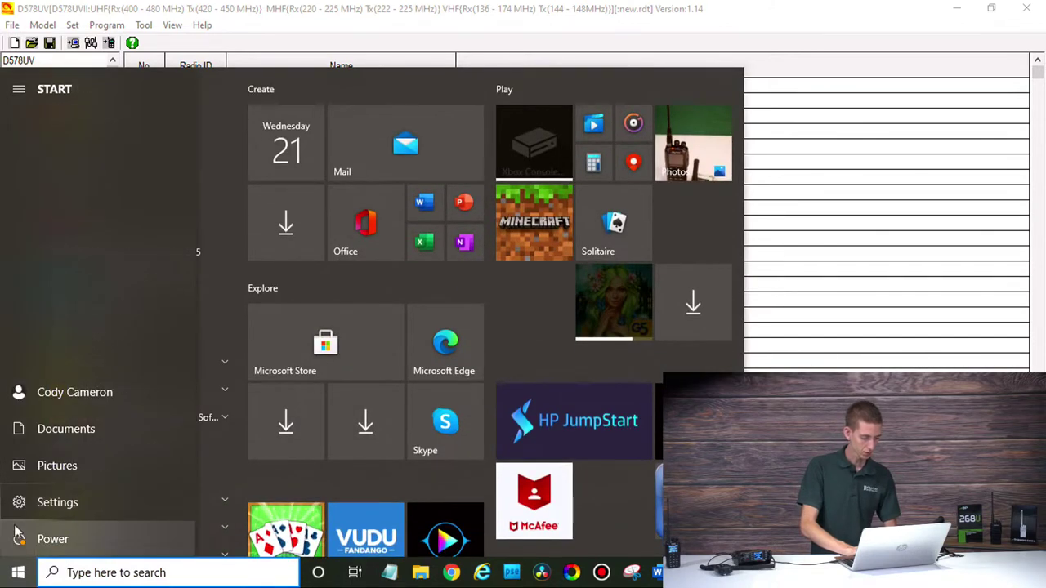
pyautogui.click(70, 511)
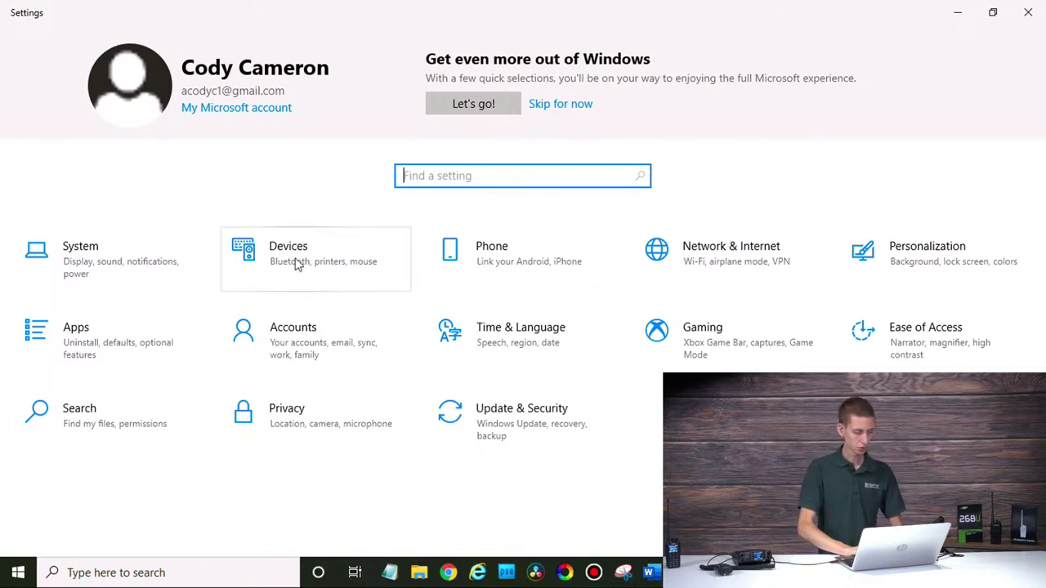
pyautogui.click(150, 271)
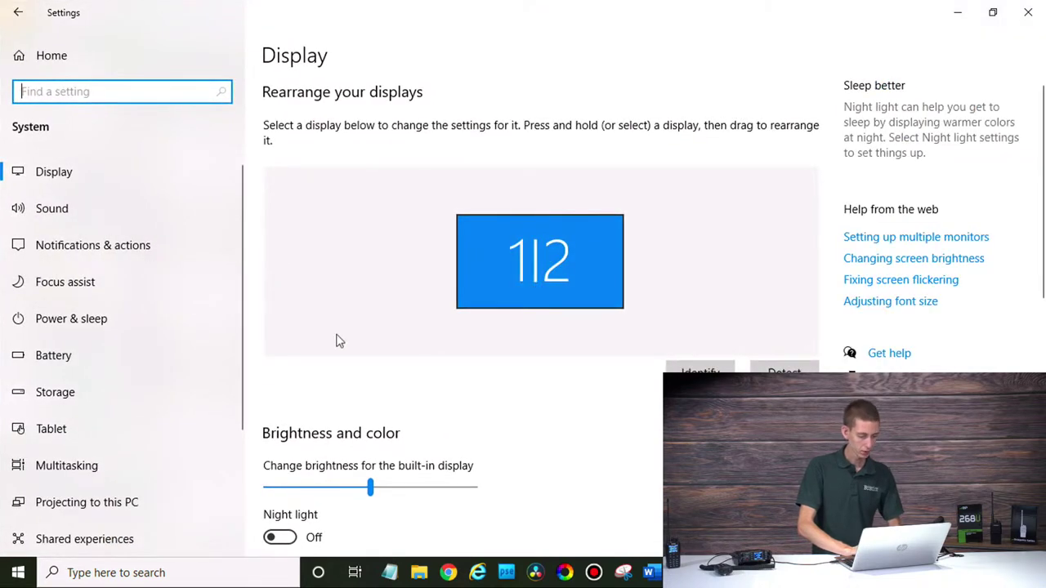
pyautogui.scroll(-3, 339, 342)
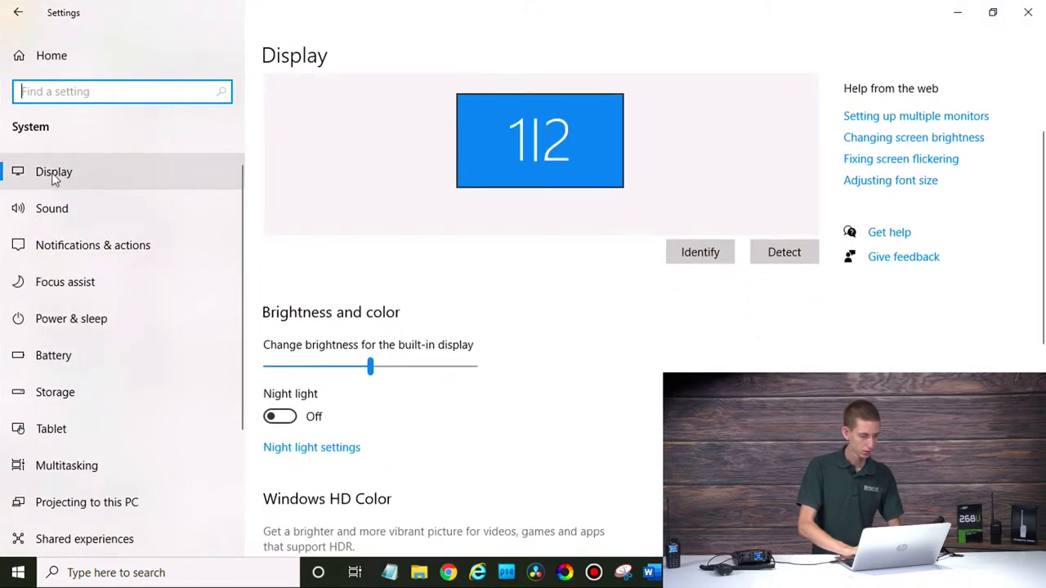
pyautogui.scroll(-4, 463, 306)
pyautogui.scroll(-2, 463, 306)
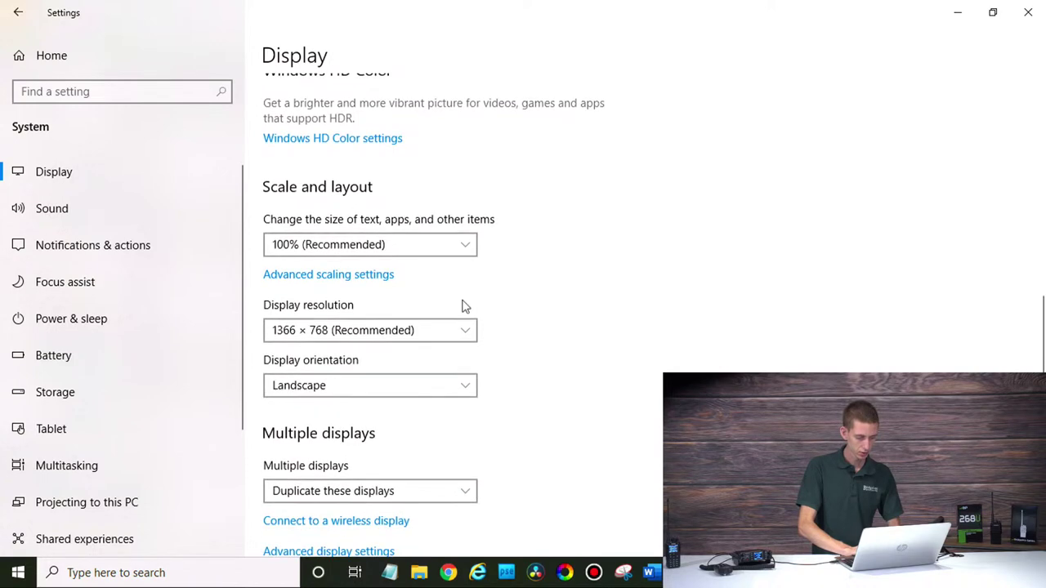
pyautogui.click(418, 335)
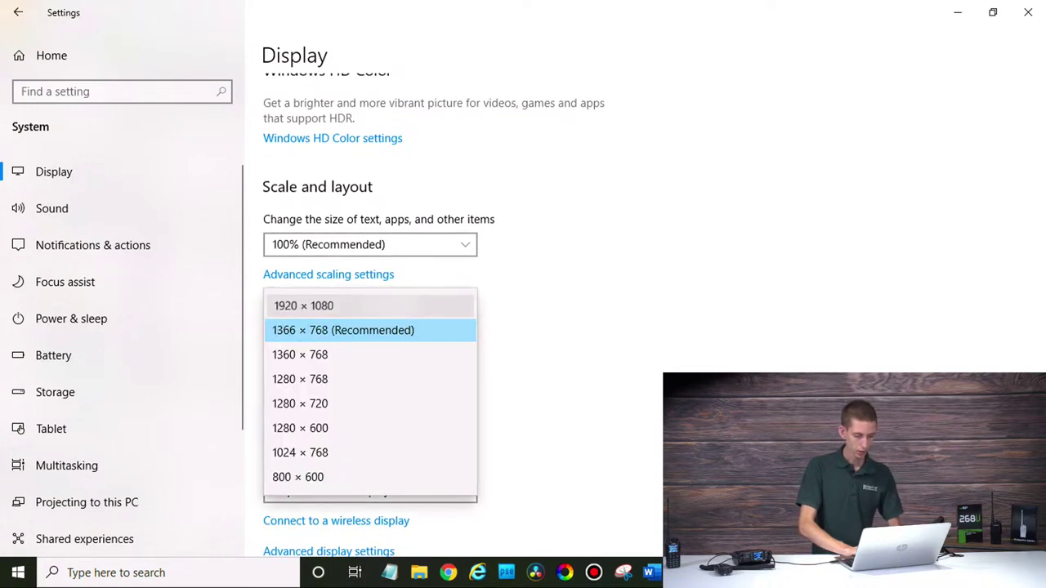
pyautogui.click(389, 305)
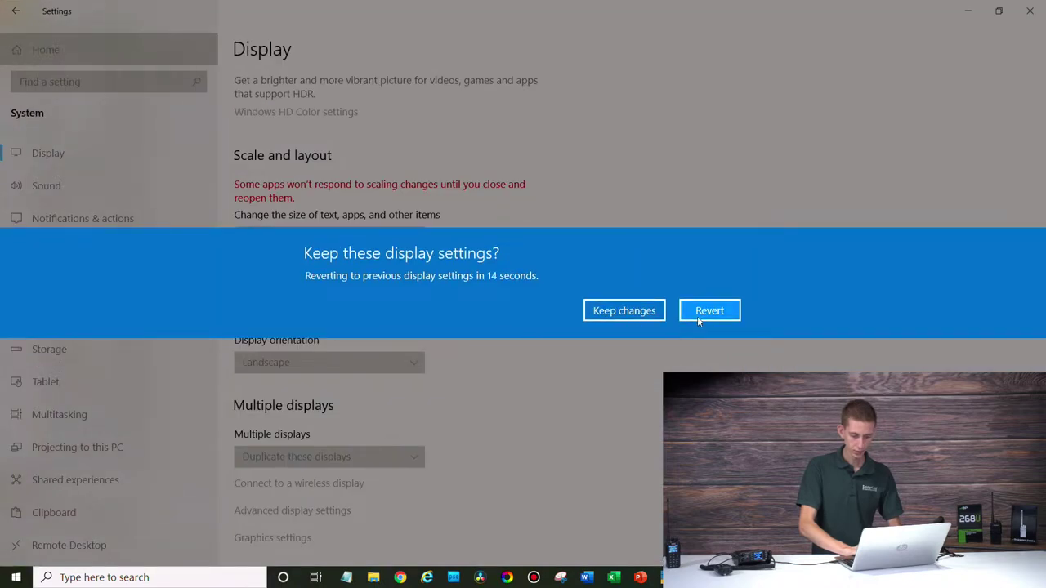
pyautogui.click(624, 320)
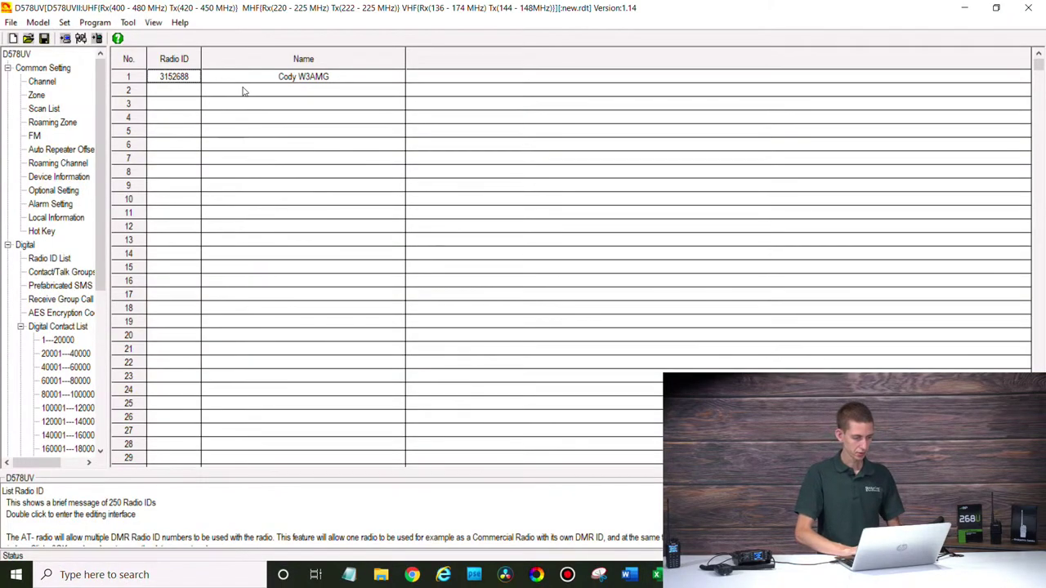
pyautogui.click(128, 22)
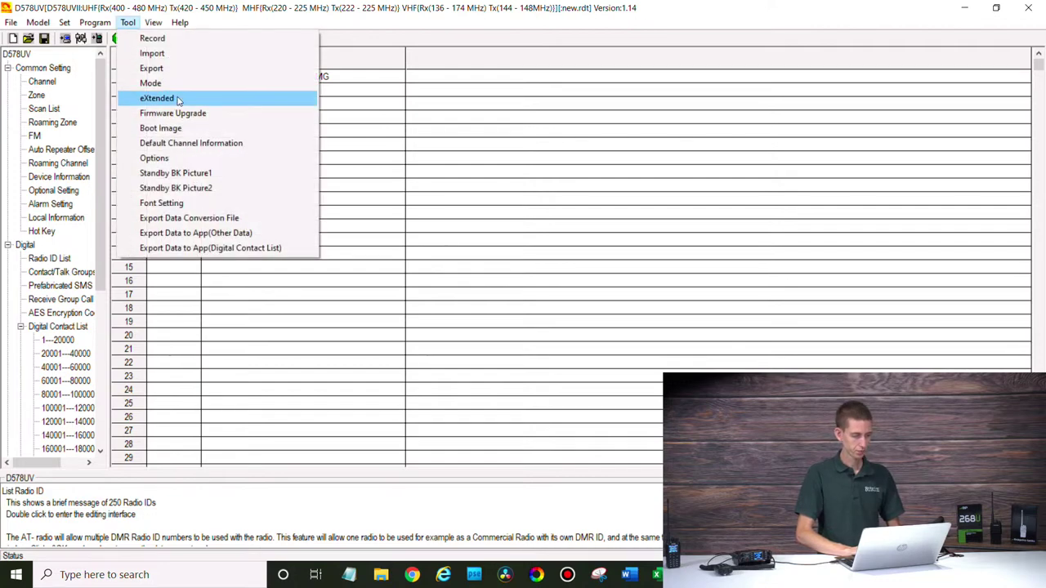
pyautogui.click(152, 54)
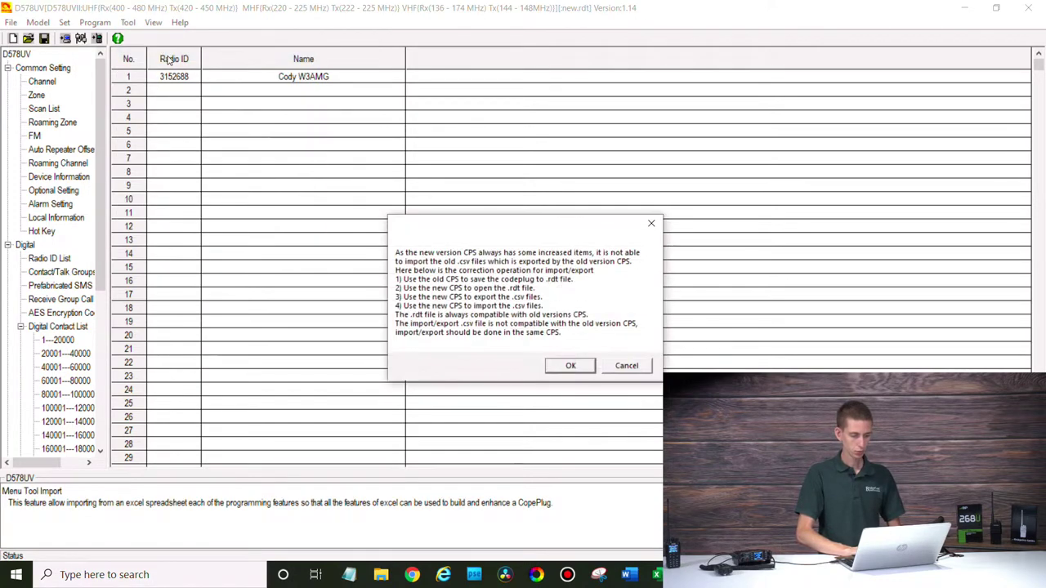
pyautogui.click(570, 367)
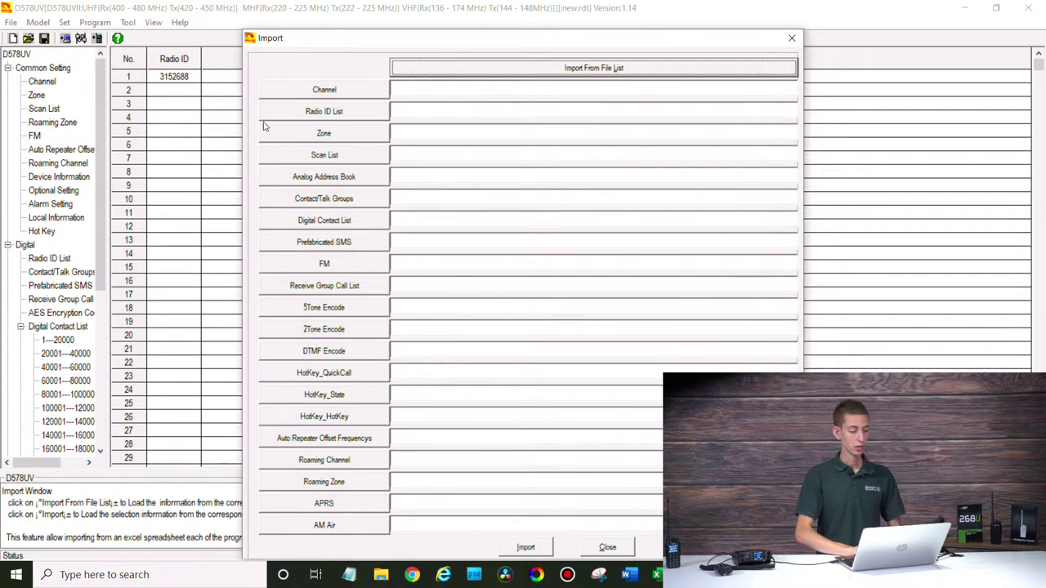
pyautogui.click(341, 222)
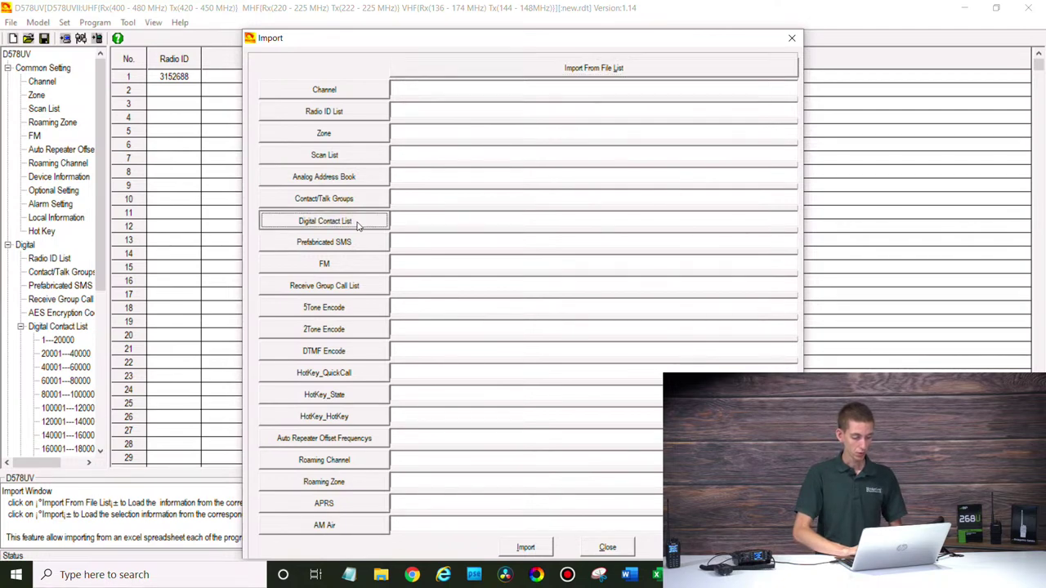
pyautogui.click(437, 147)
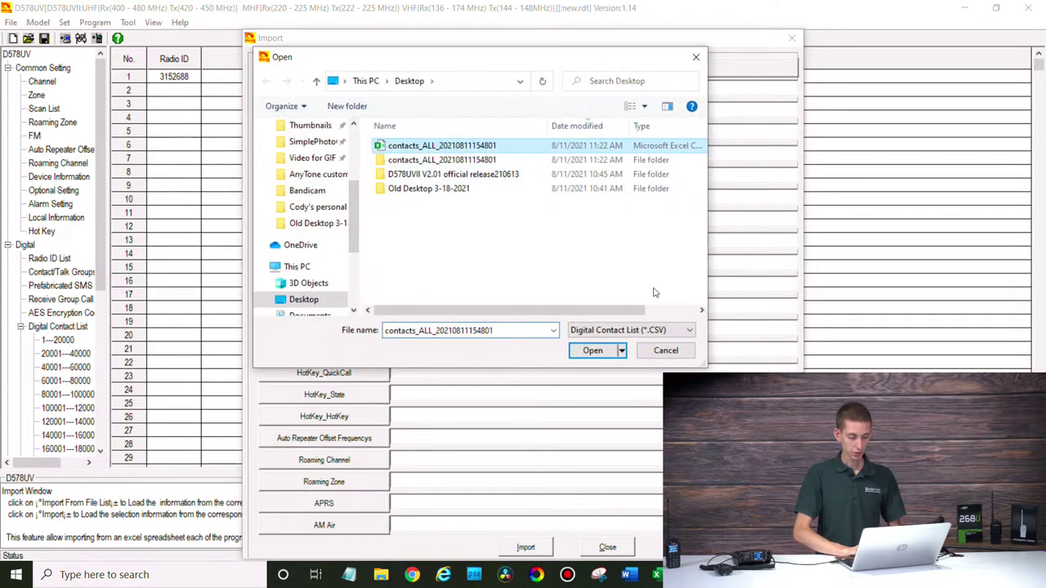
pyautogui.click(594, 351)
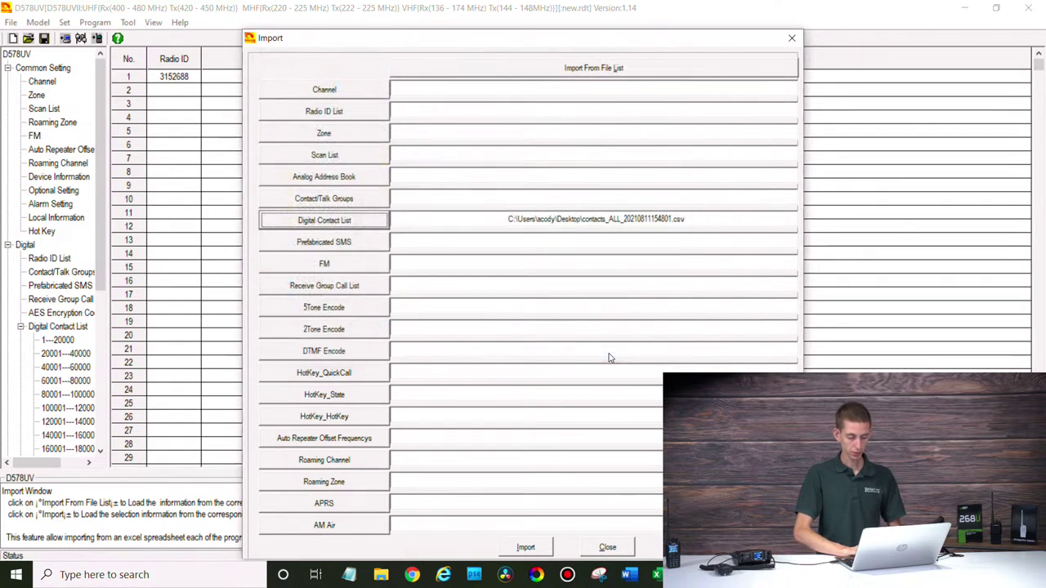
pyautogui.click(527, 546)
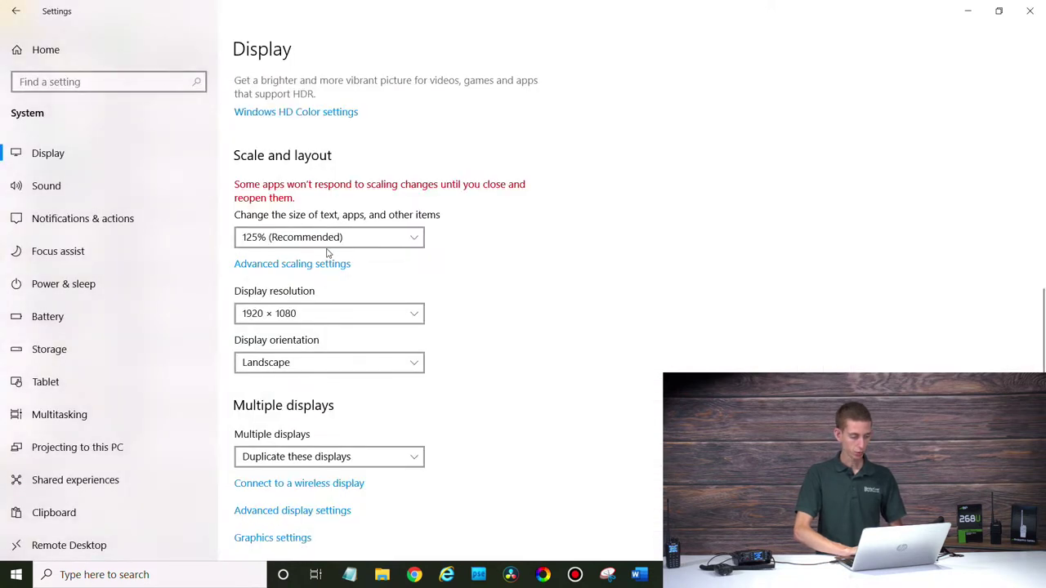
# - Change the Windows display resolution to 1366 × 768 (Recommended) and keep the change
pyautogui.click(327, 314)
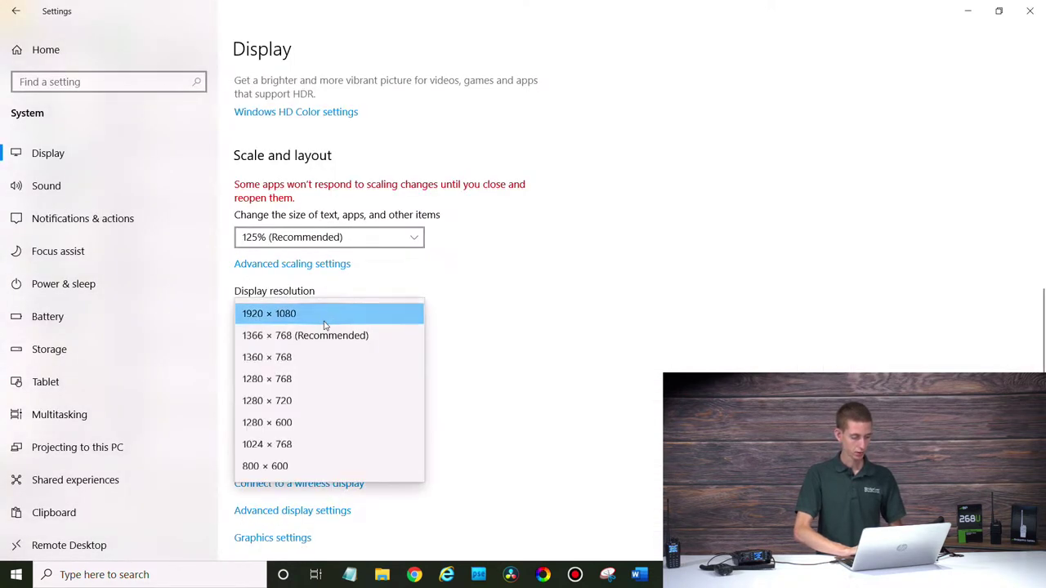
pyautogui.click(344, 335)
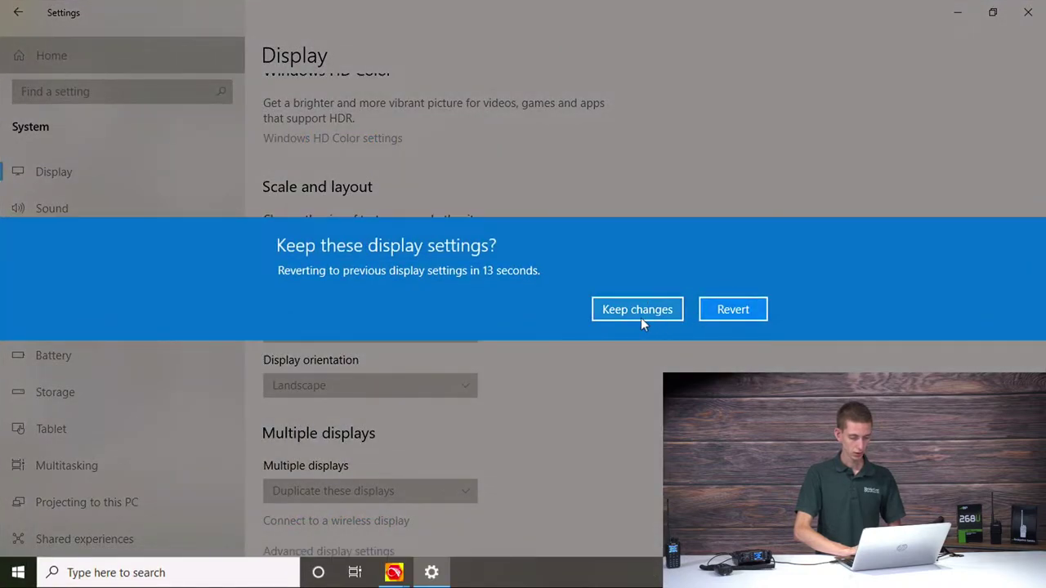
pyautogui.click(637, 313)
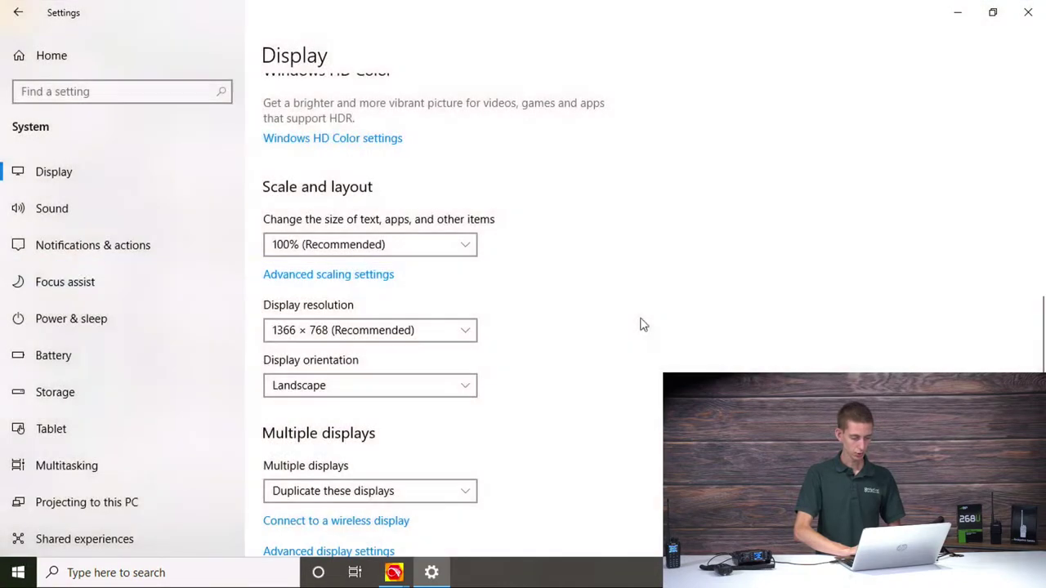